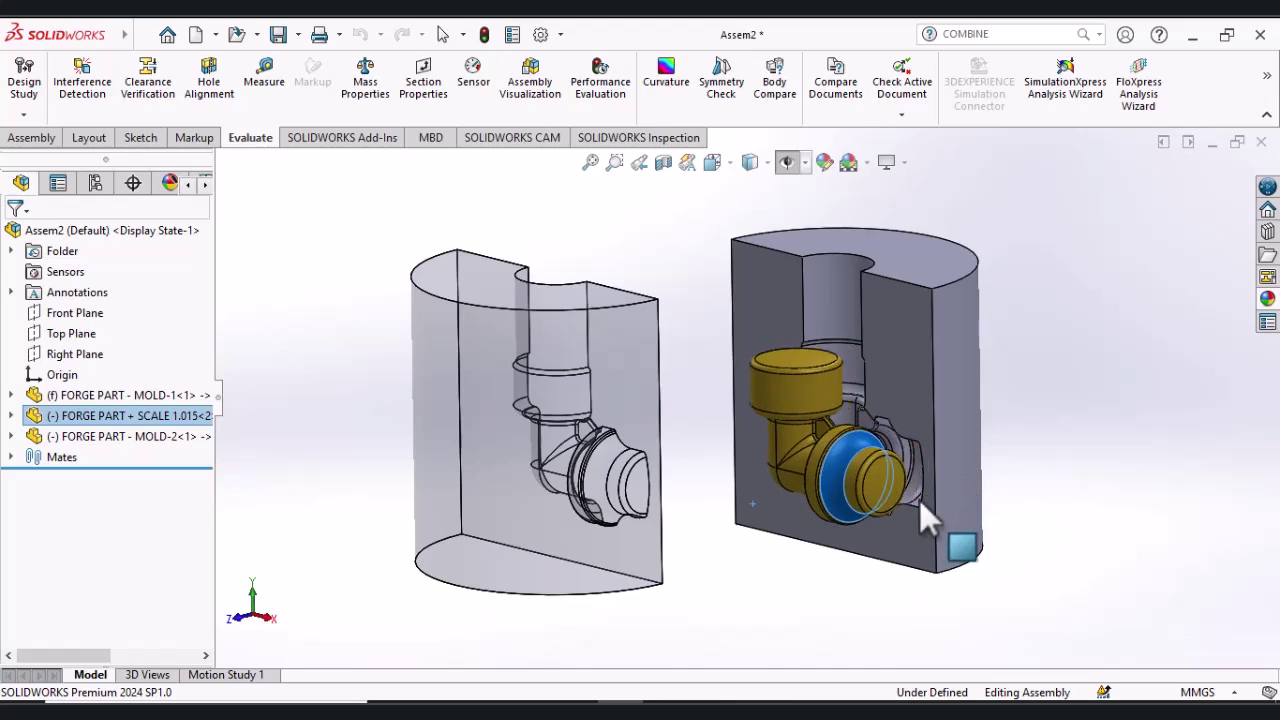
Step: Open the yellow forged elbow component from the mold assembly in its own part window
left_click(797, 590)
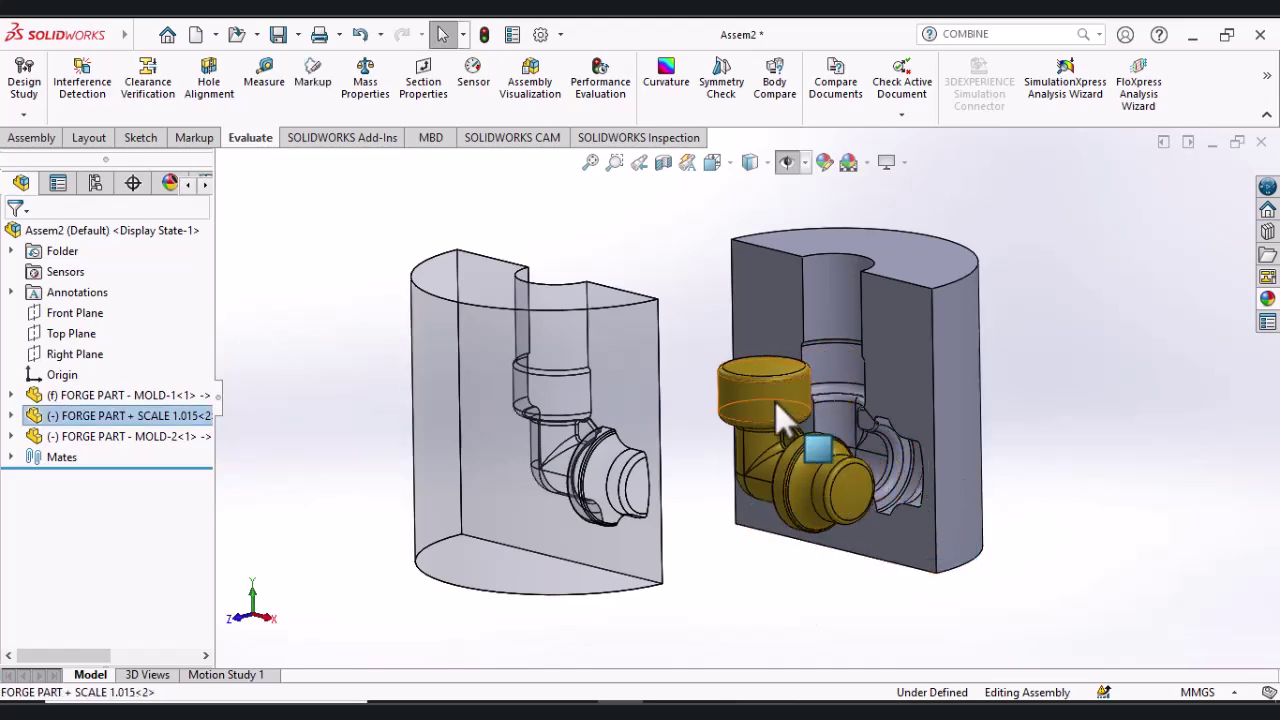
right_click(775, 401)
left_click(789, 36)
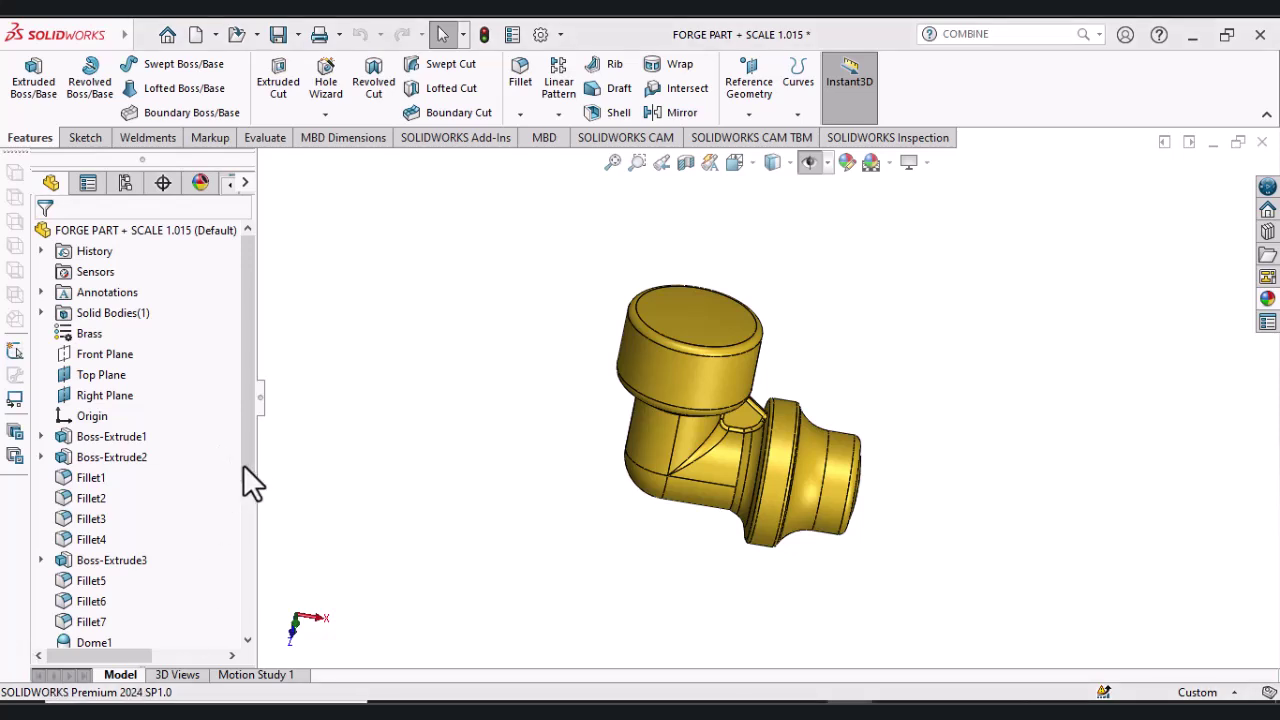
left_click_drag(247, 463, 251, 614)
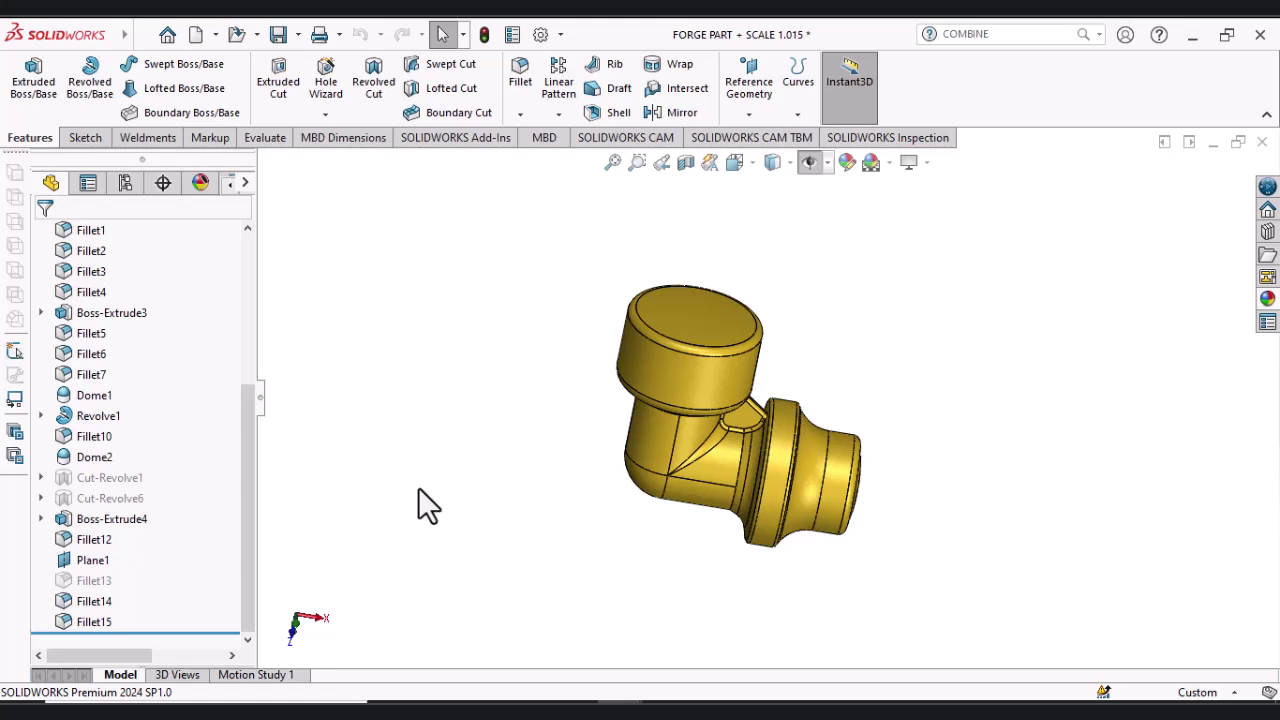
Step: Start a Scale feature on the elbow part with uniform scaling about the Origin
mouse_move(3, 26)
left_click(250, 37)
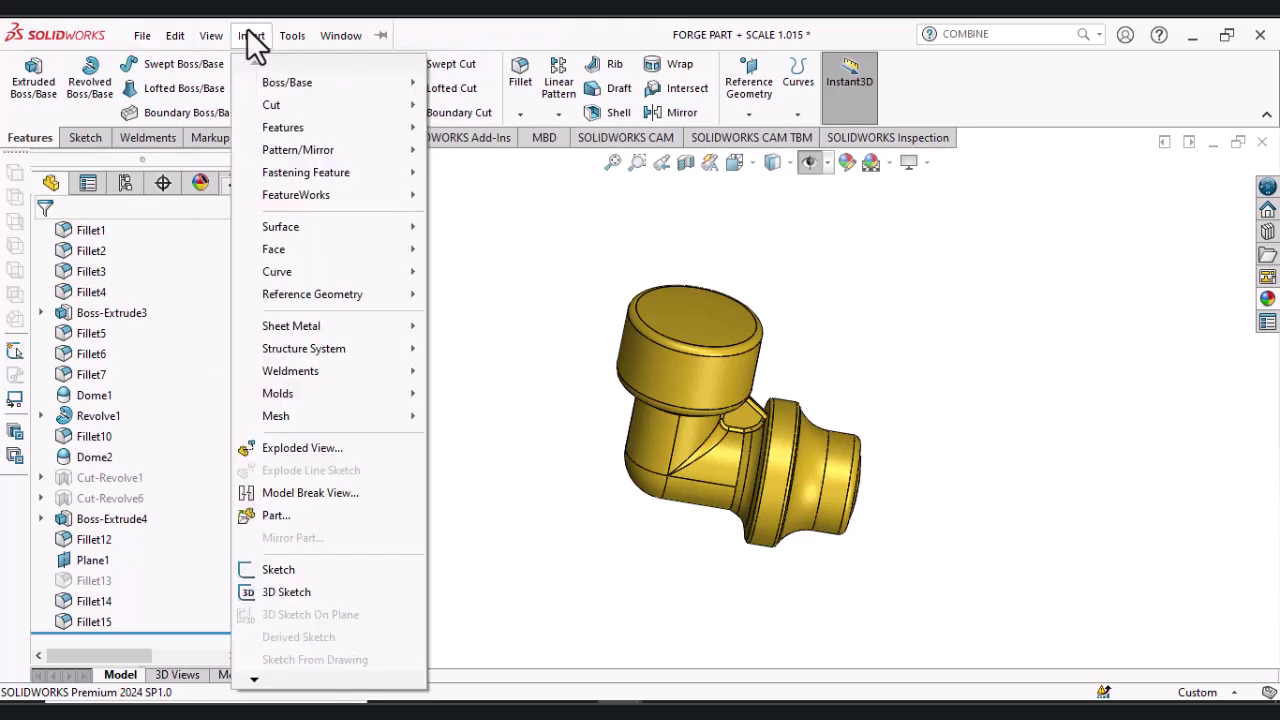
left_click(252, 40)
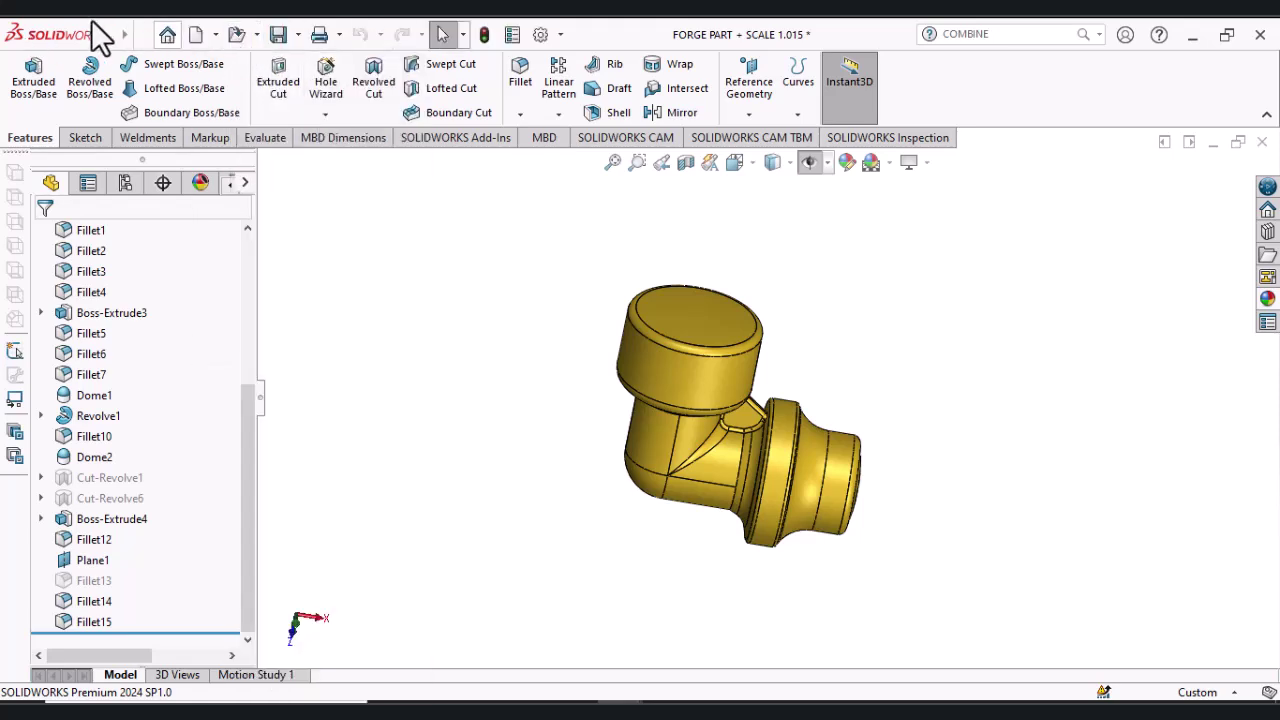
left_click(249, 37)
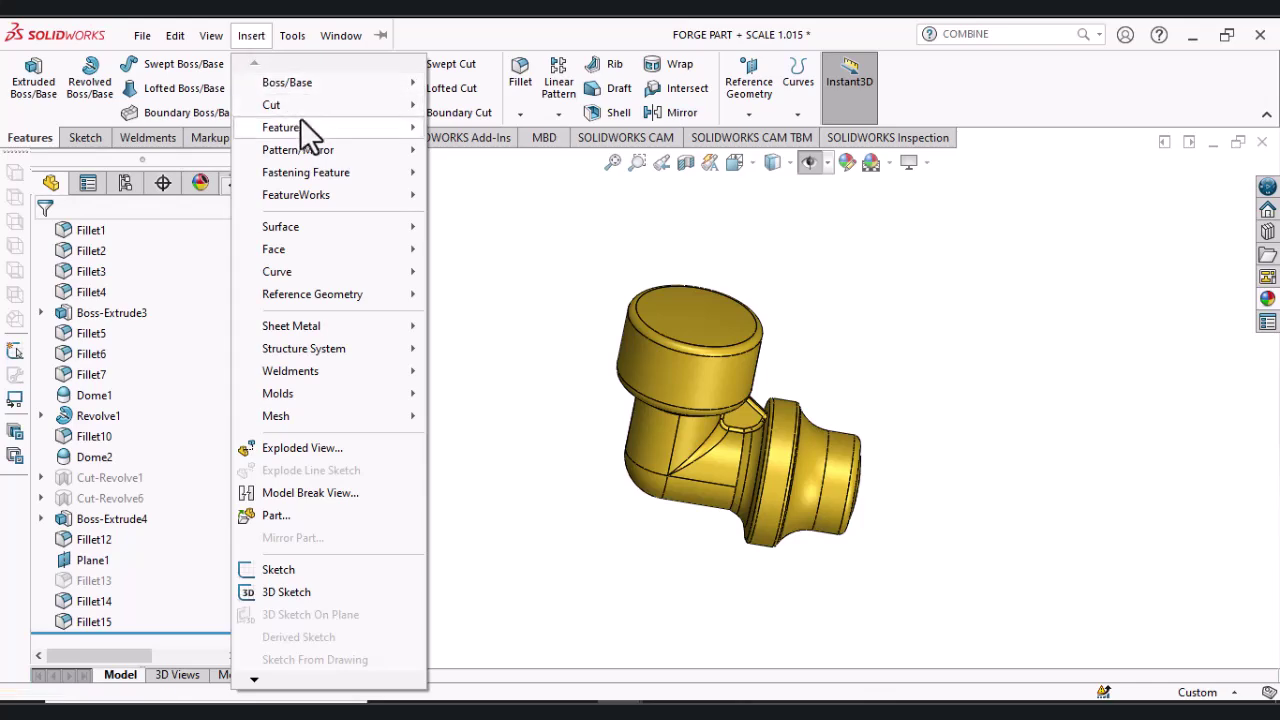
mouse_move(308, 128)
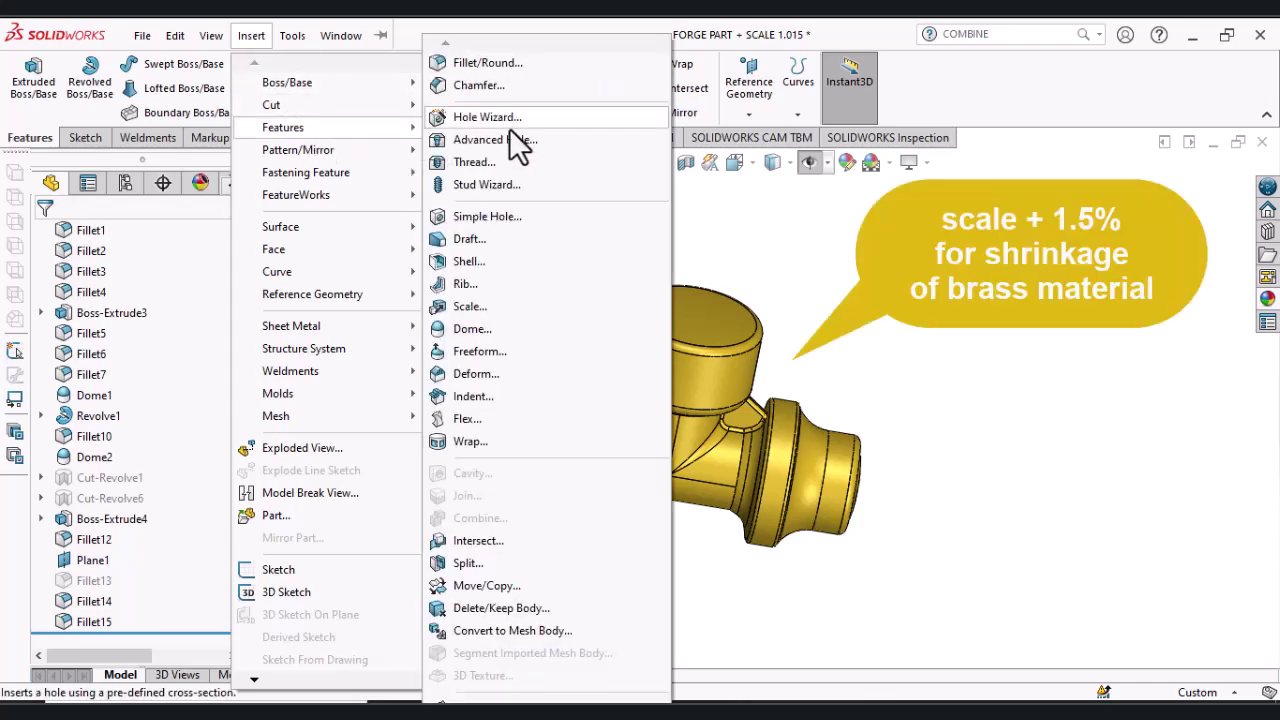
left_click(469, 307)
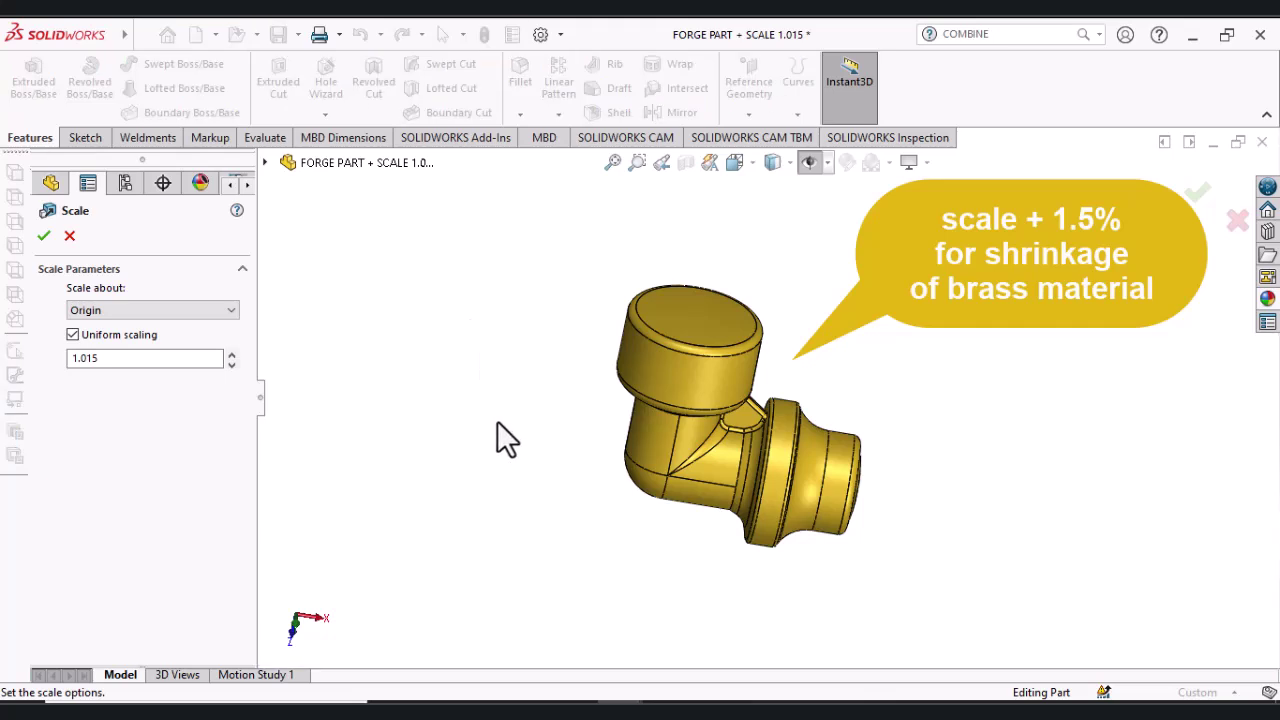
left_click(109, 309)
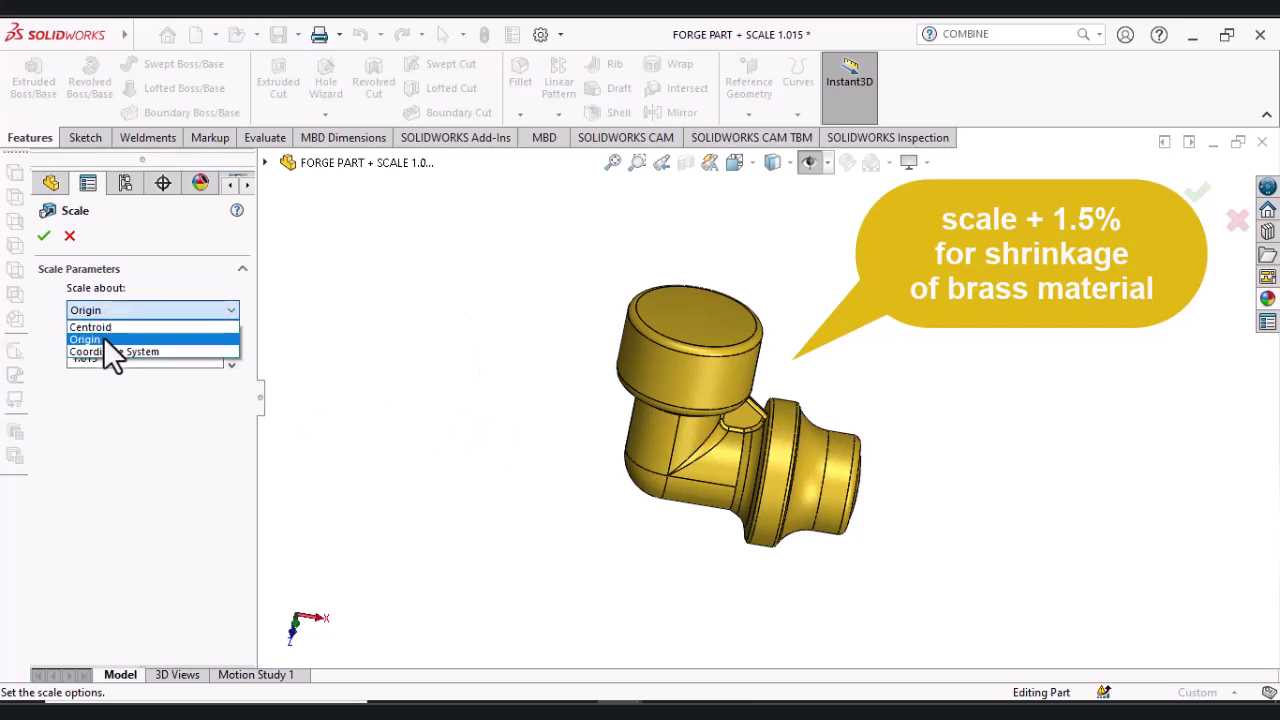
left_click(102, 339)
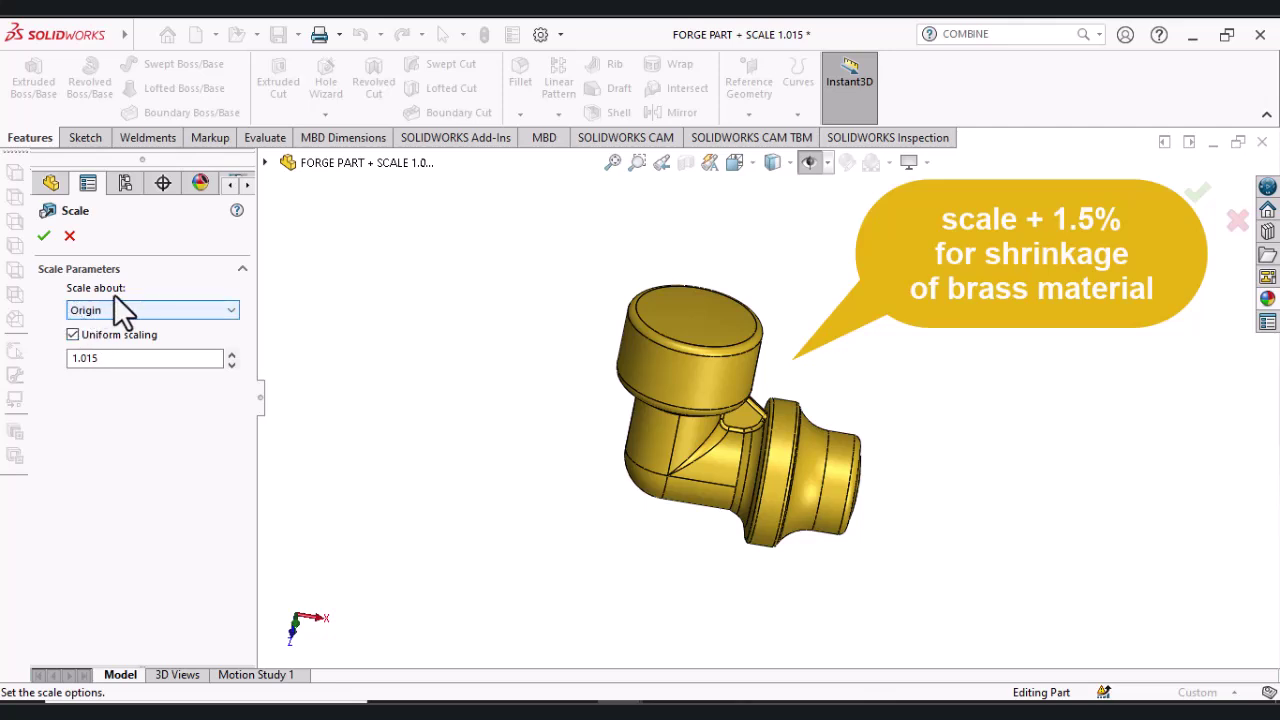
left_click(111, 311)
left_click(98, 340)
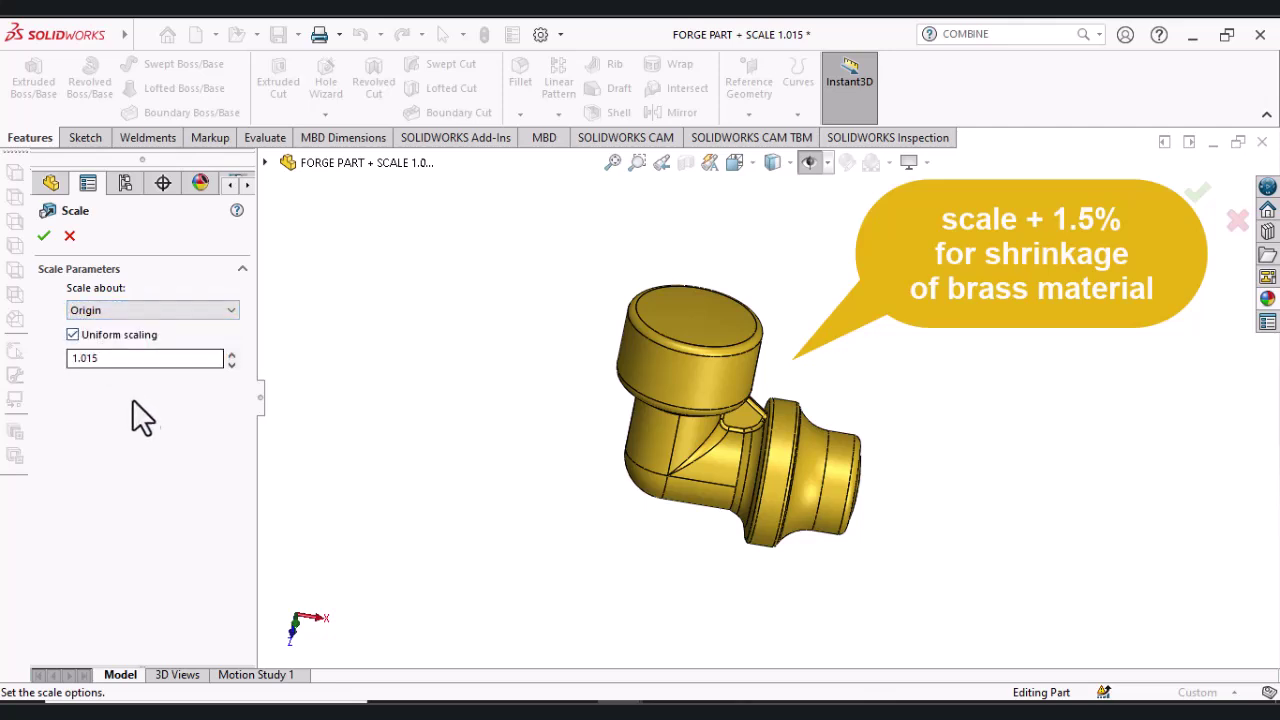
Step: Switch to Calculator and compute 1.5/100 for the brass shrinkage allowance
left_click(120, 359)
left_click(760, 712)
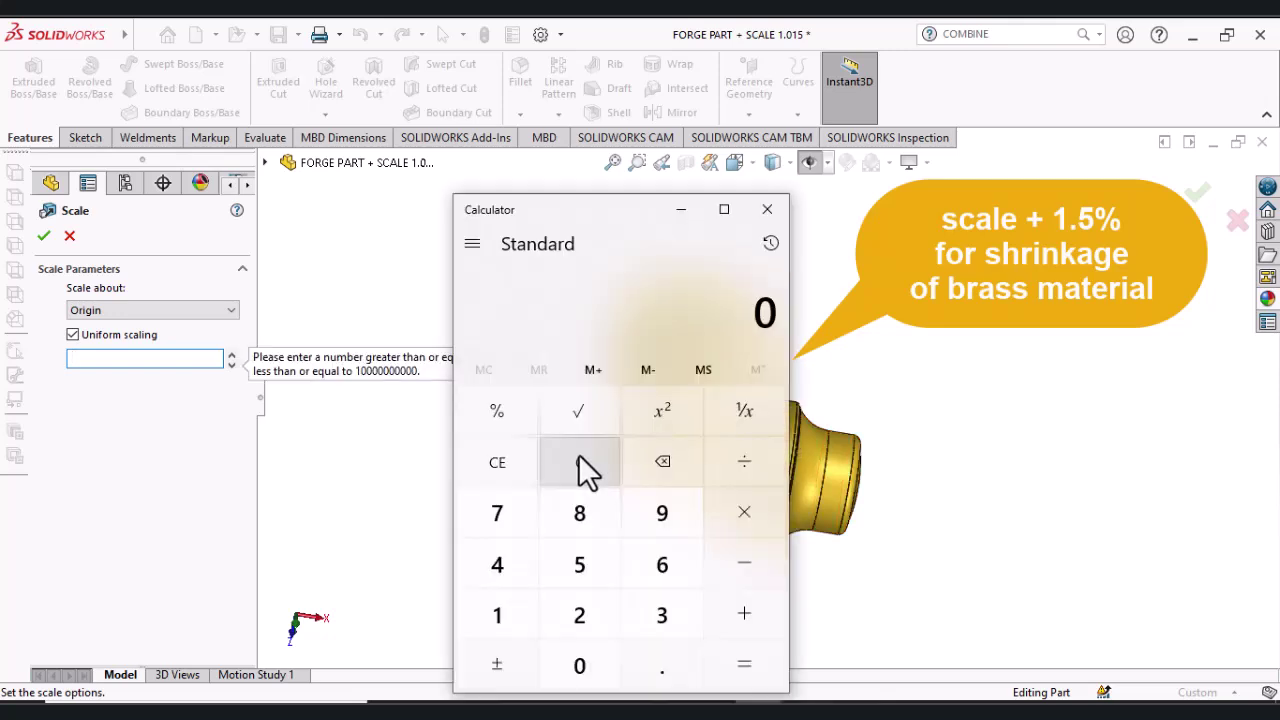
type("1.5")
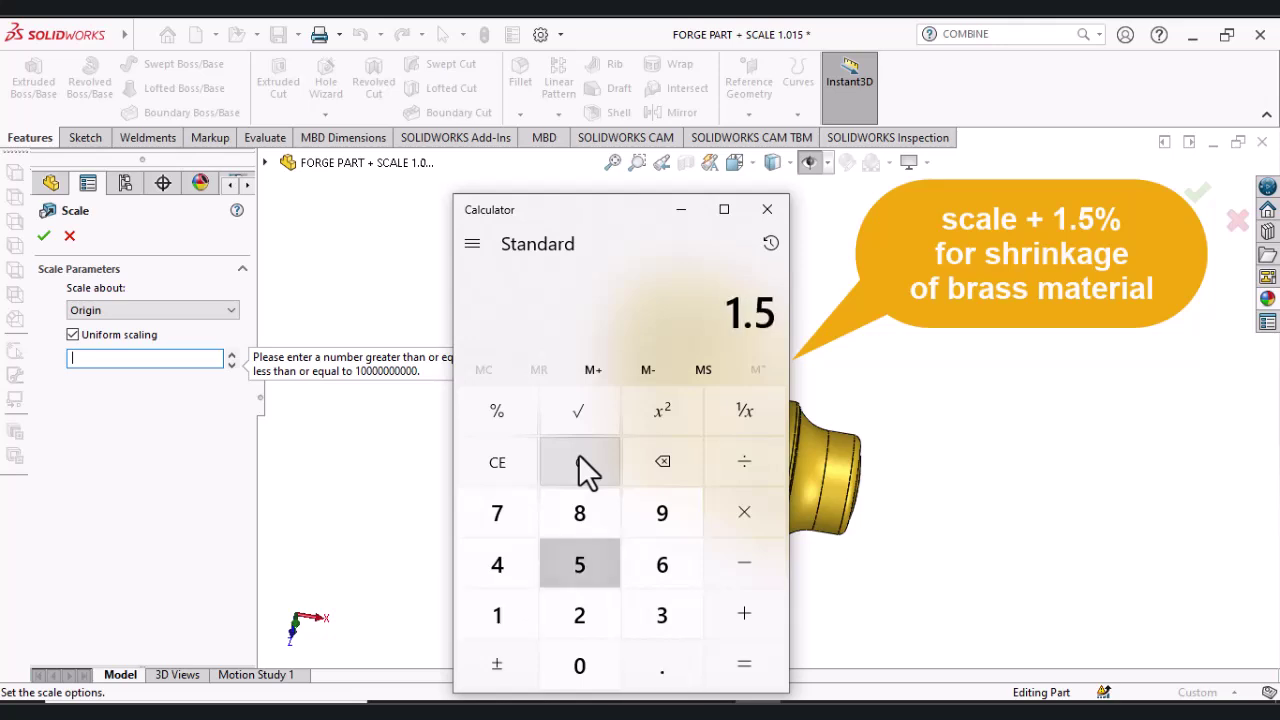
type("/100")
key("Return")
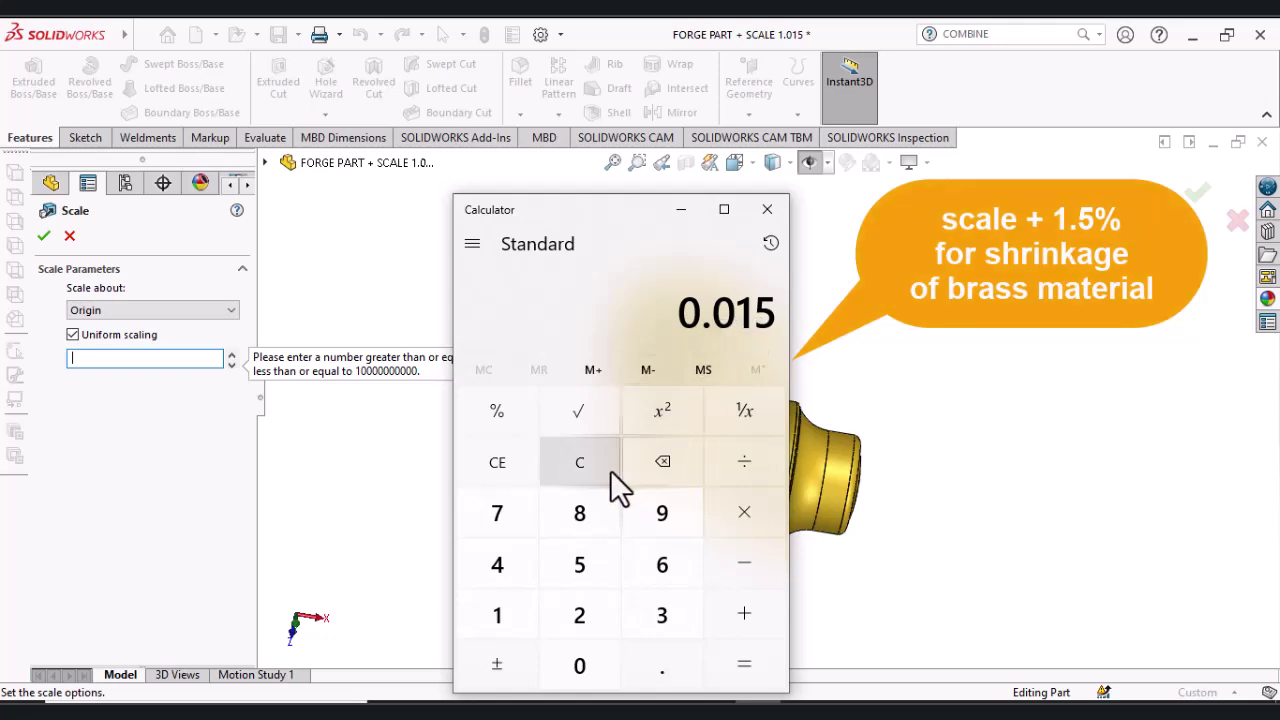
Step: Set the elbow's uniform scale factor to 1.015 and apply the Scale feature
left_click(312, 457)
left_click(87, 360)
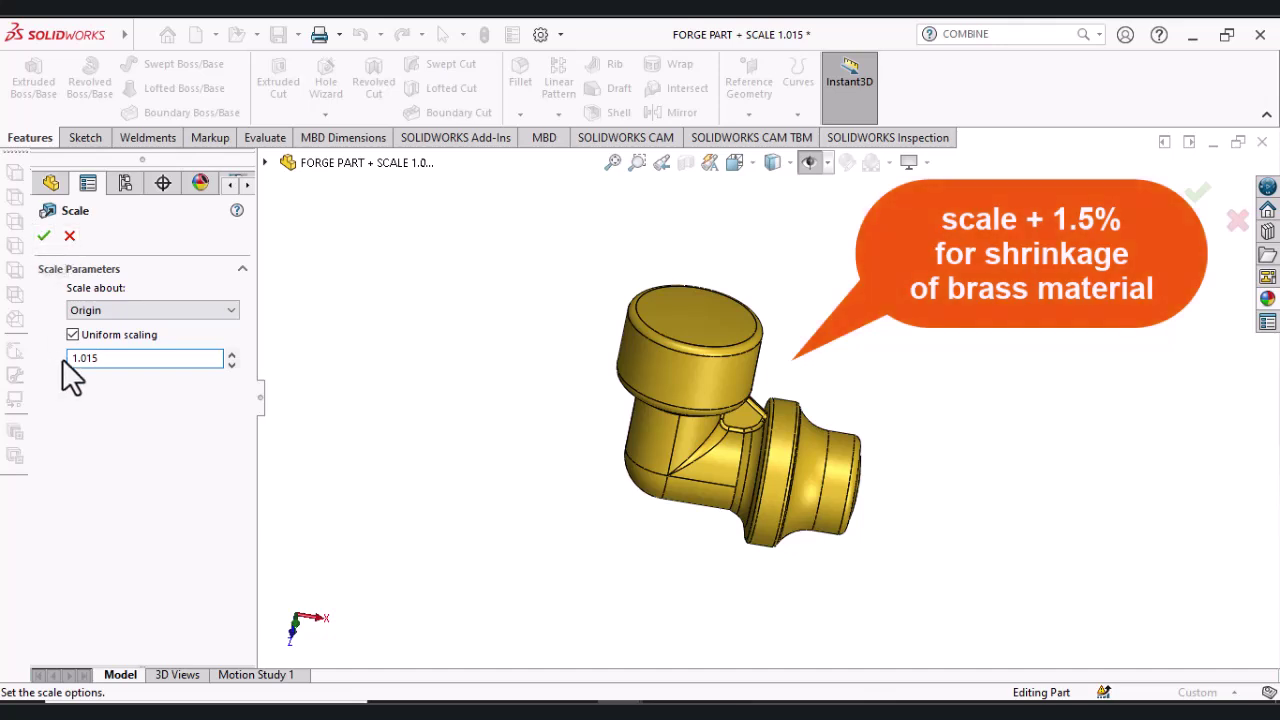
left_click(44, 236)
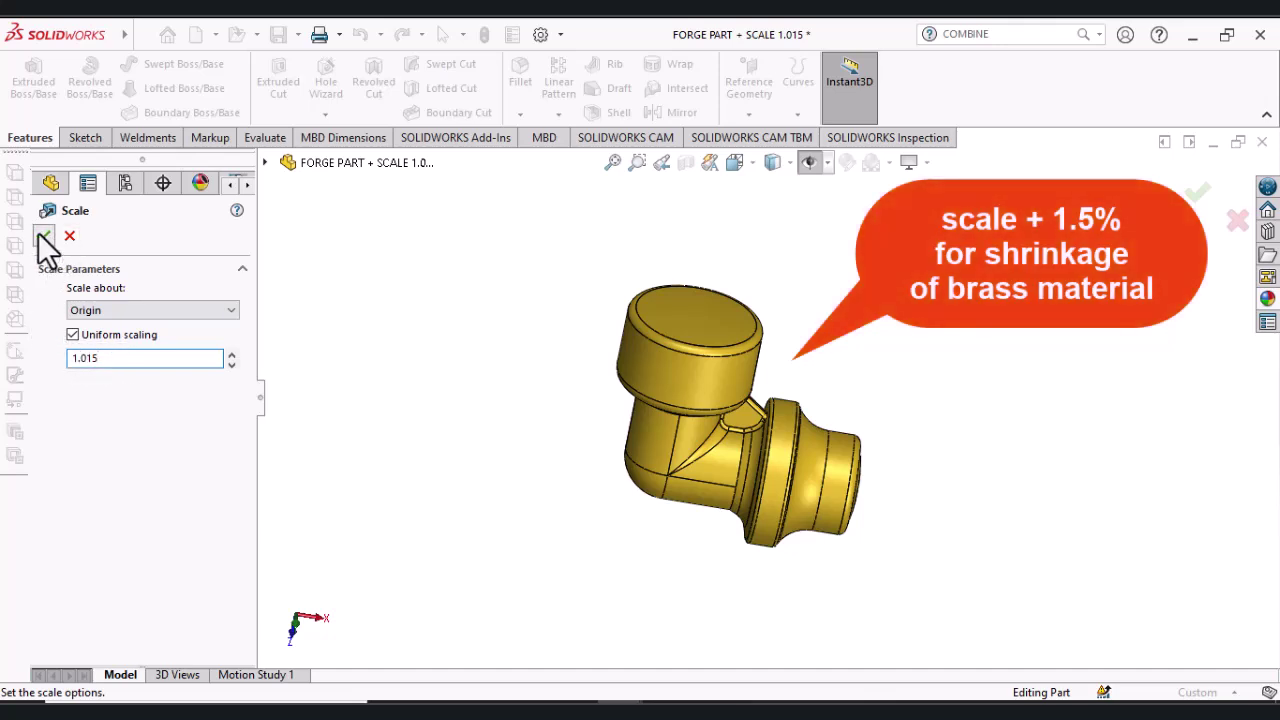
scroll(160, 595, "down", 1)
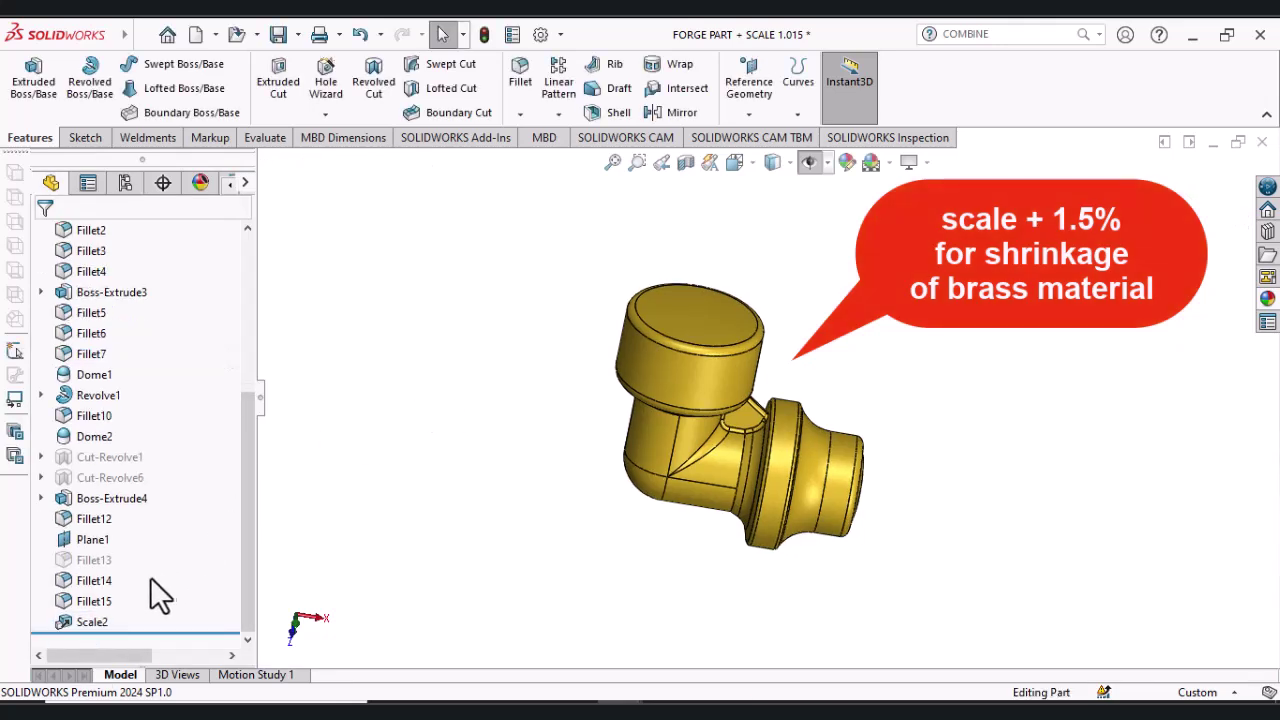
left_click(94, 618)
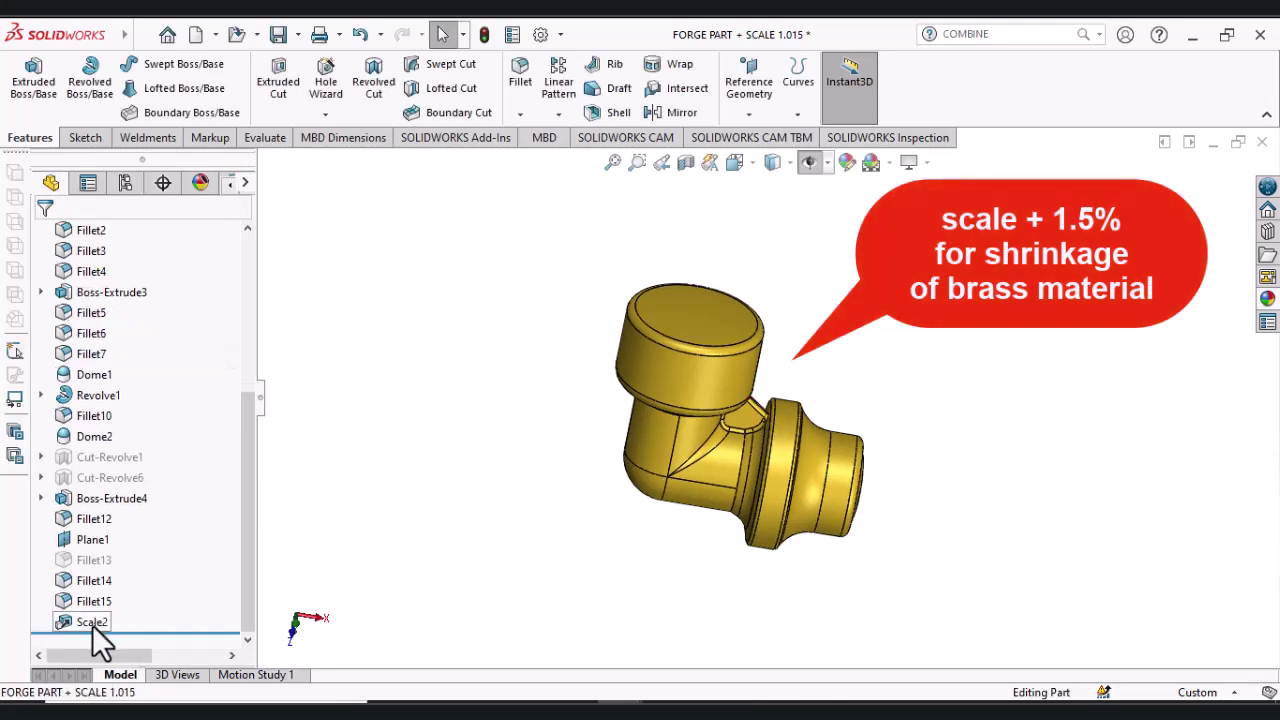
left_click(460, 453)
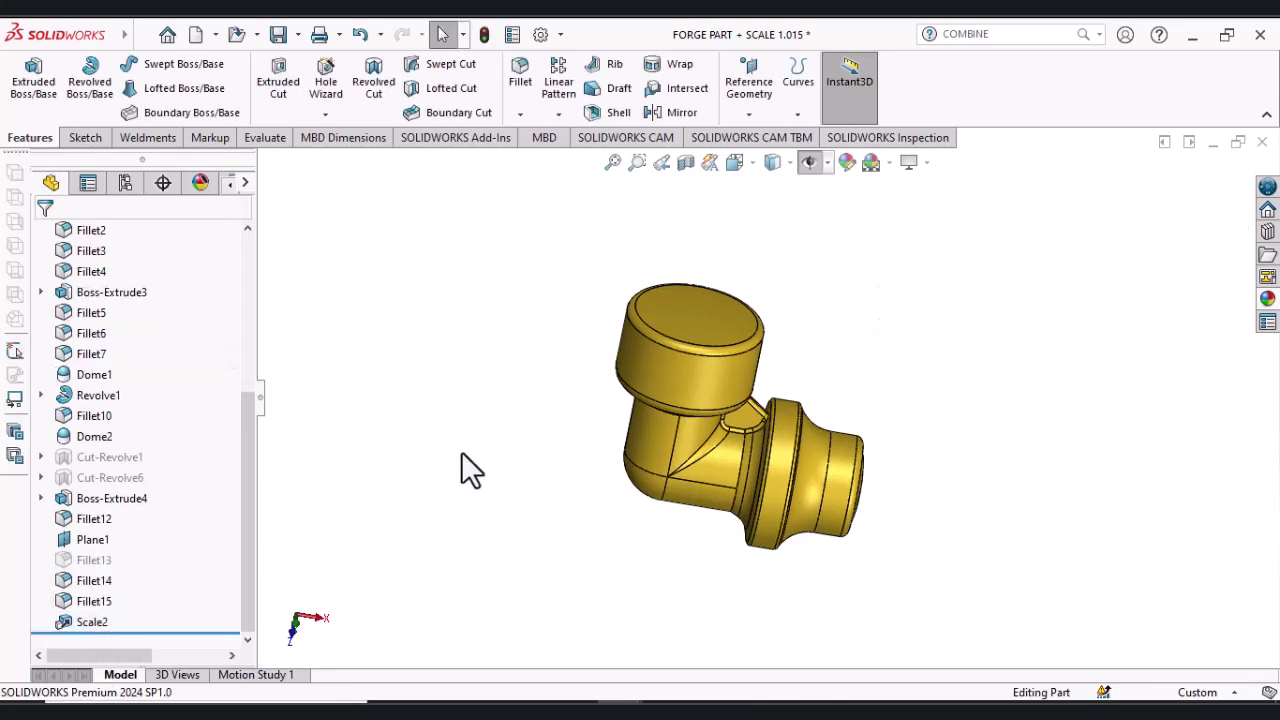
Step: Suppress the Scale feature and measure the diameter of the elbow's large cylindrical head
right_click(83, 623)
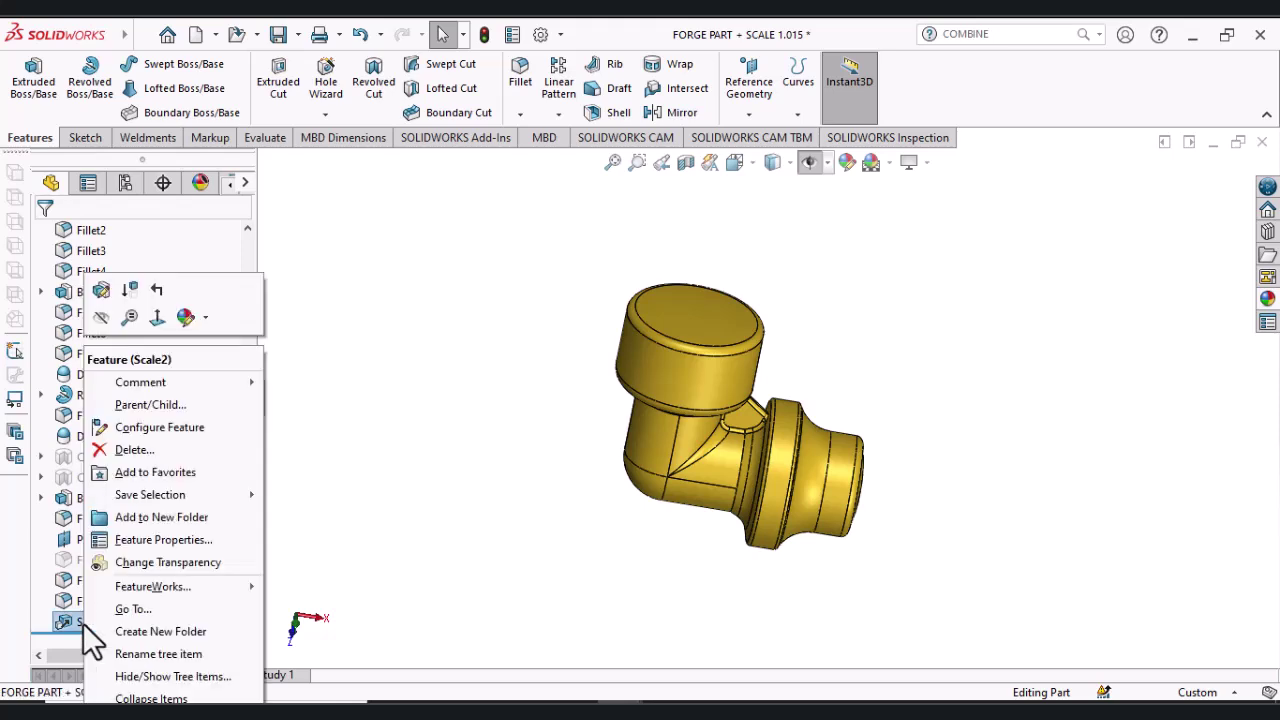
left_click(133, 292)
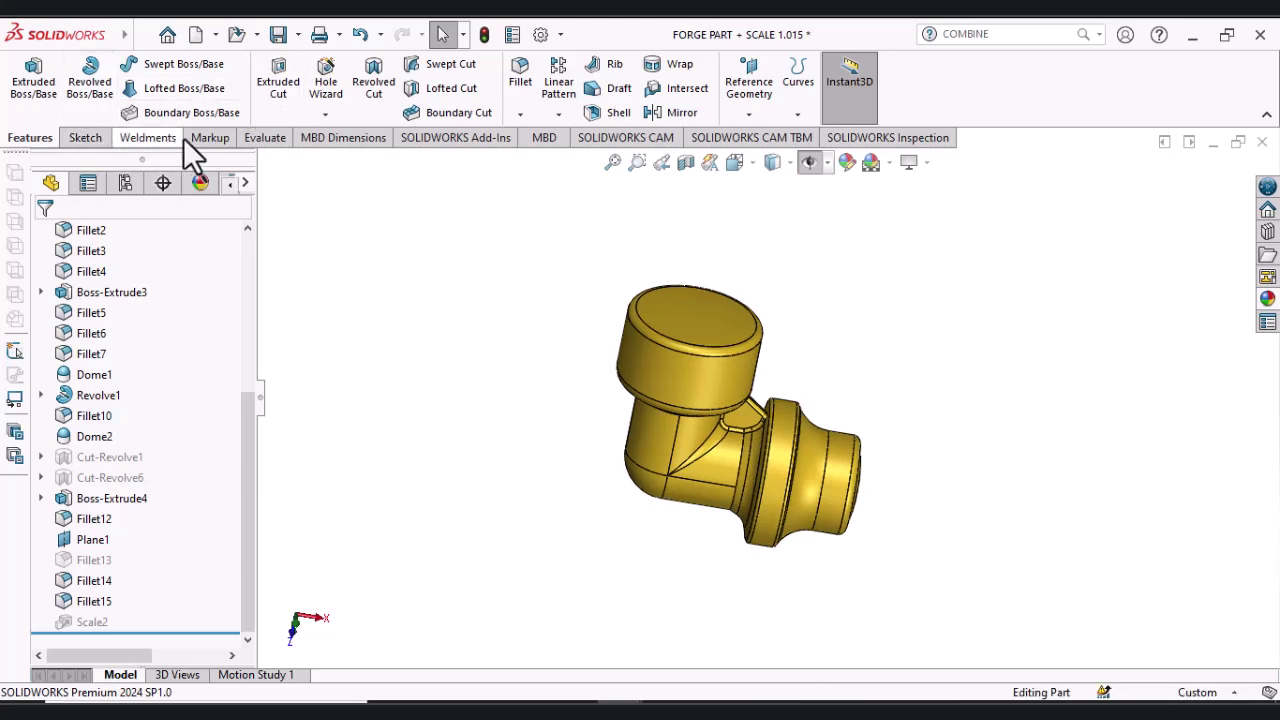
left_click(266, 140)
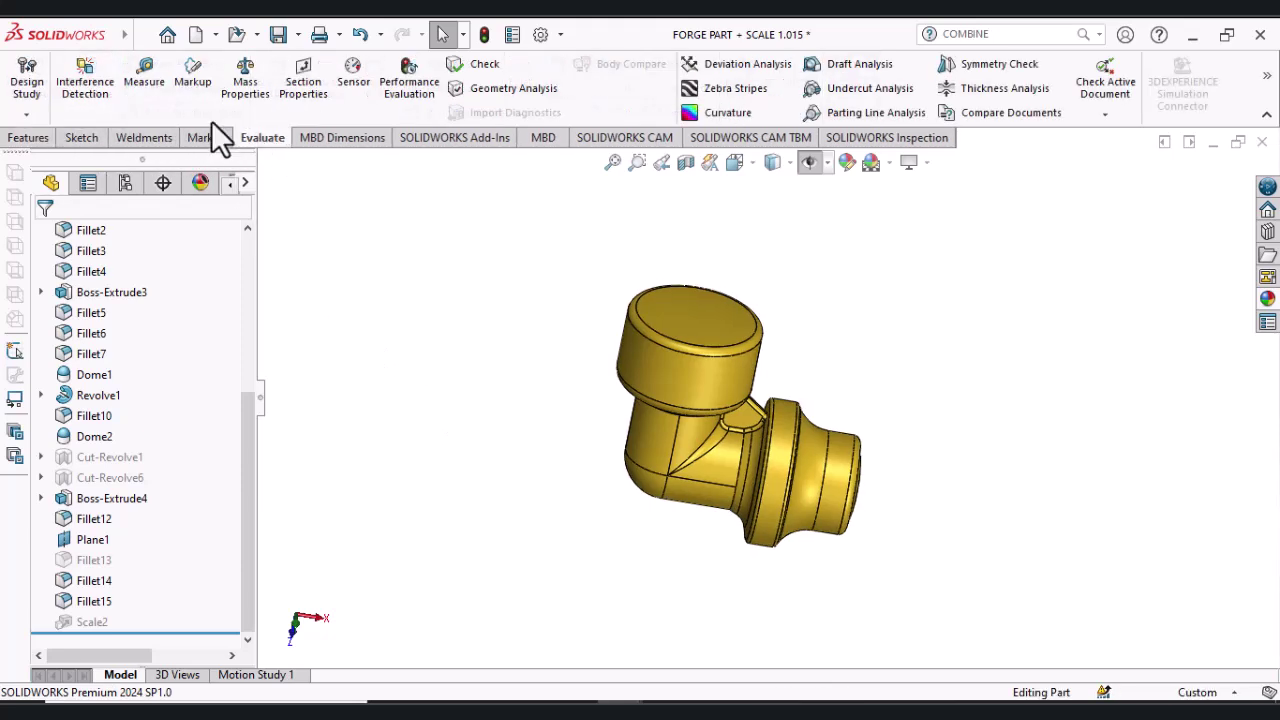
left_click(145, 82)
left_click(656, 370)
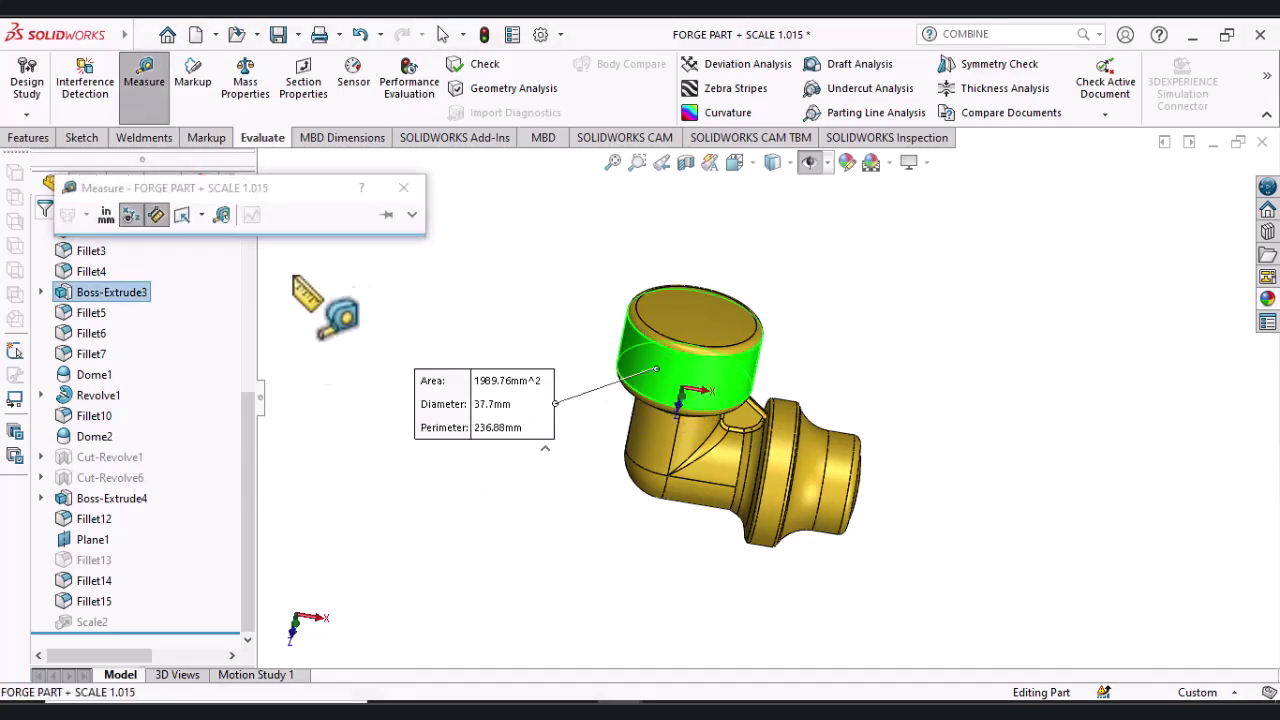
left_click(403, 187)
left_click(411, 322)
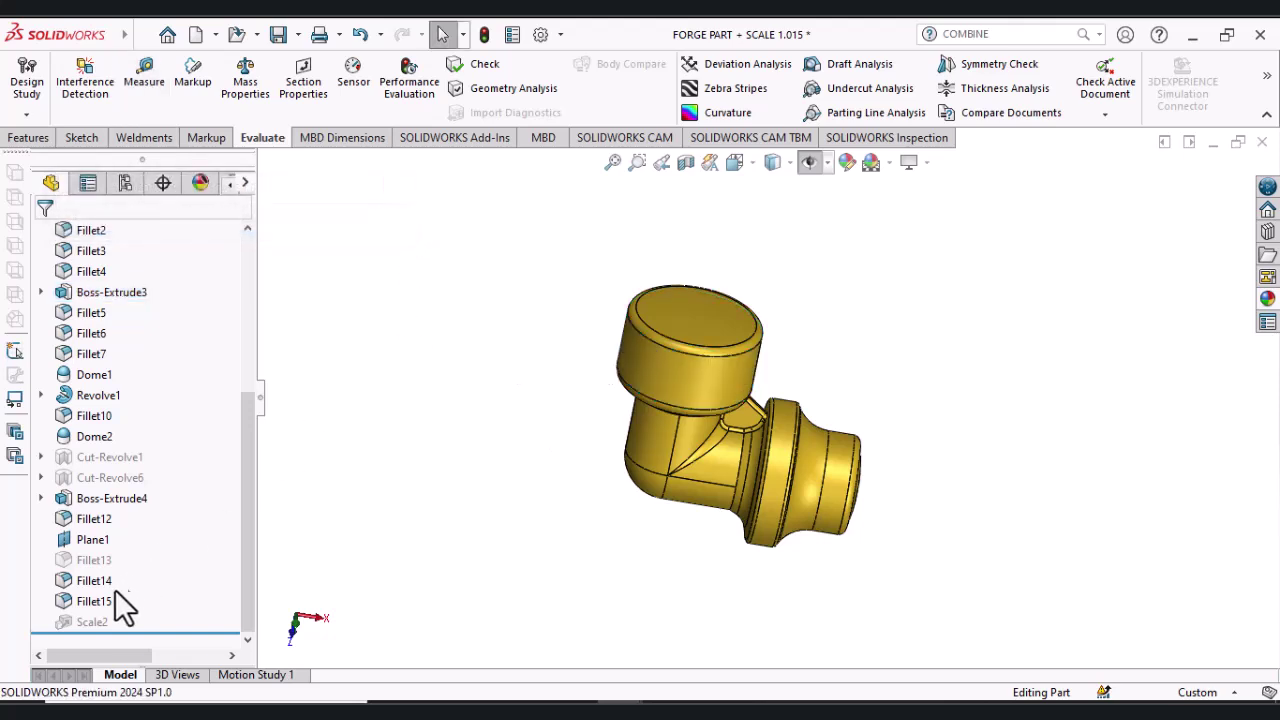
Step: Unsuppress the Scale feature and measure the large cylindrical head's diameter again
right_click(85, 621)
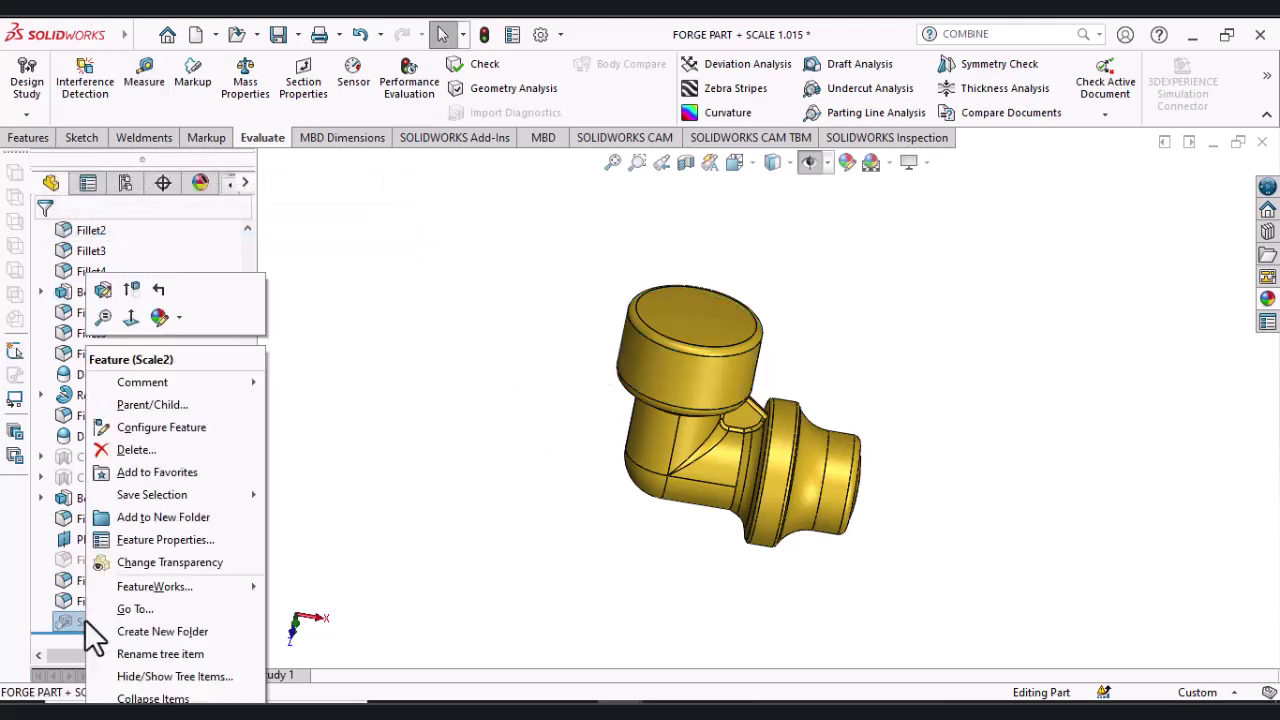
left_click(139, 298)
left_click(145, 90)
left_click(668, 380)
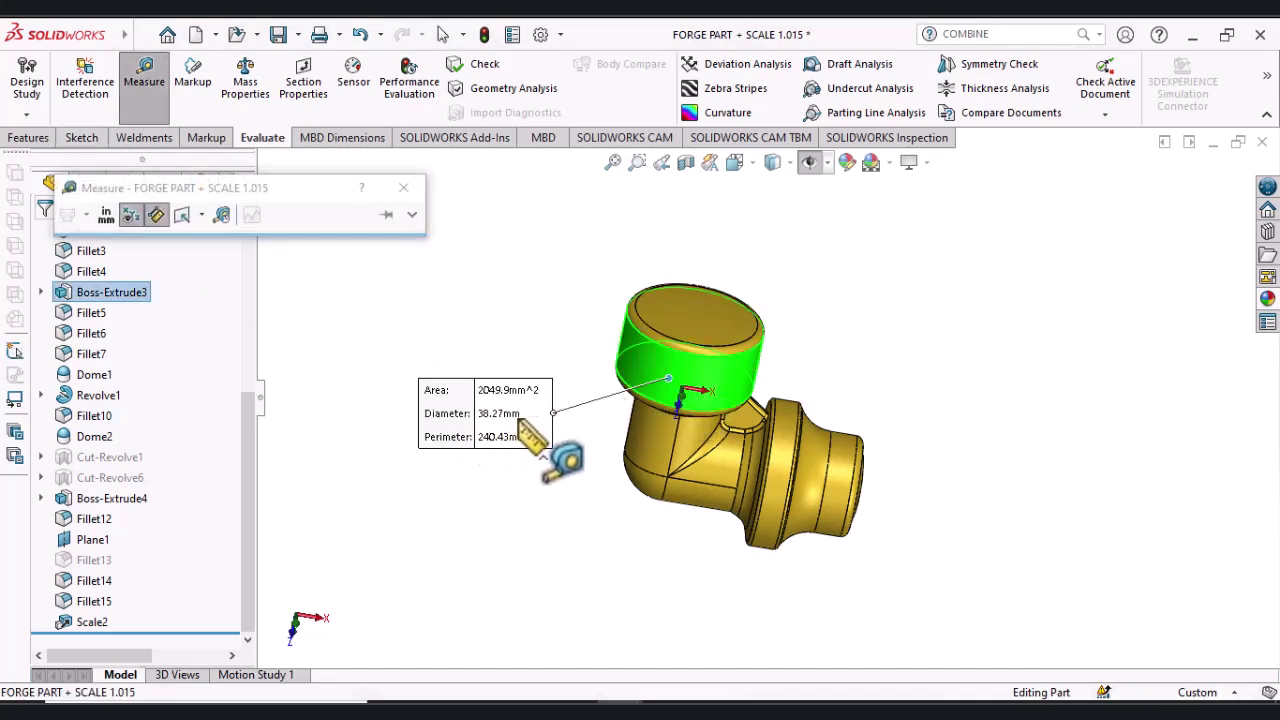
left_click(440, 330)
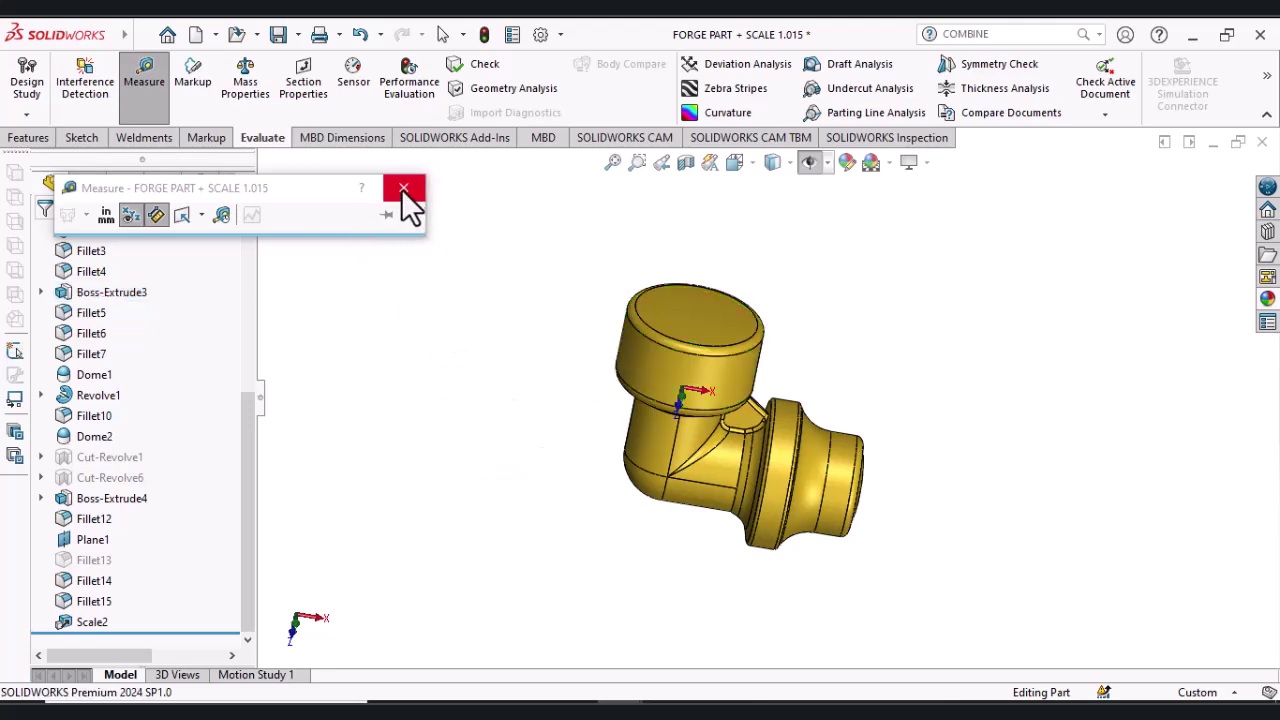
left_click(403, 188)
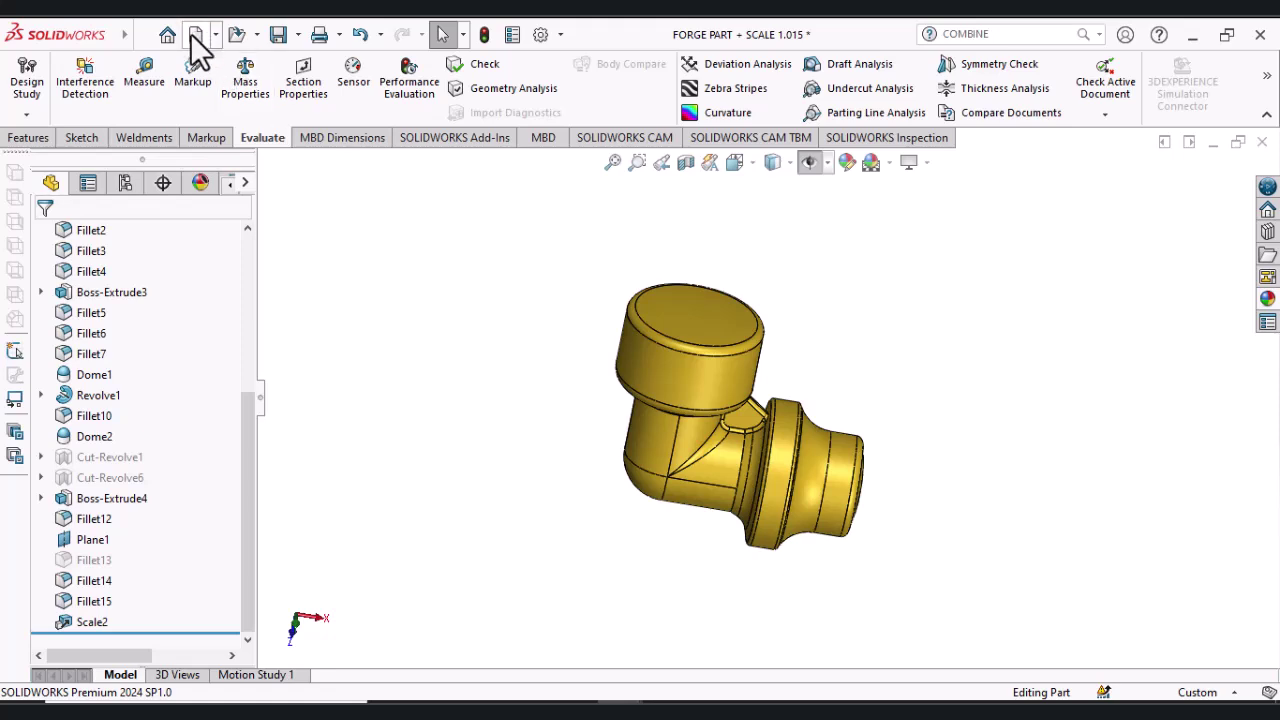
Step: Create a new part document
key("ctrl+n")
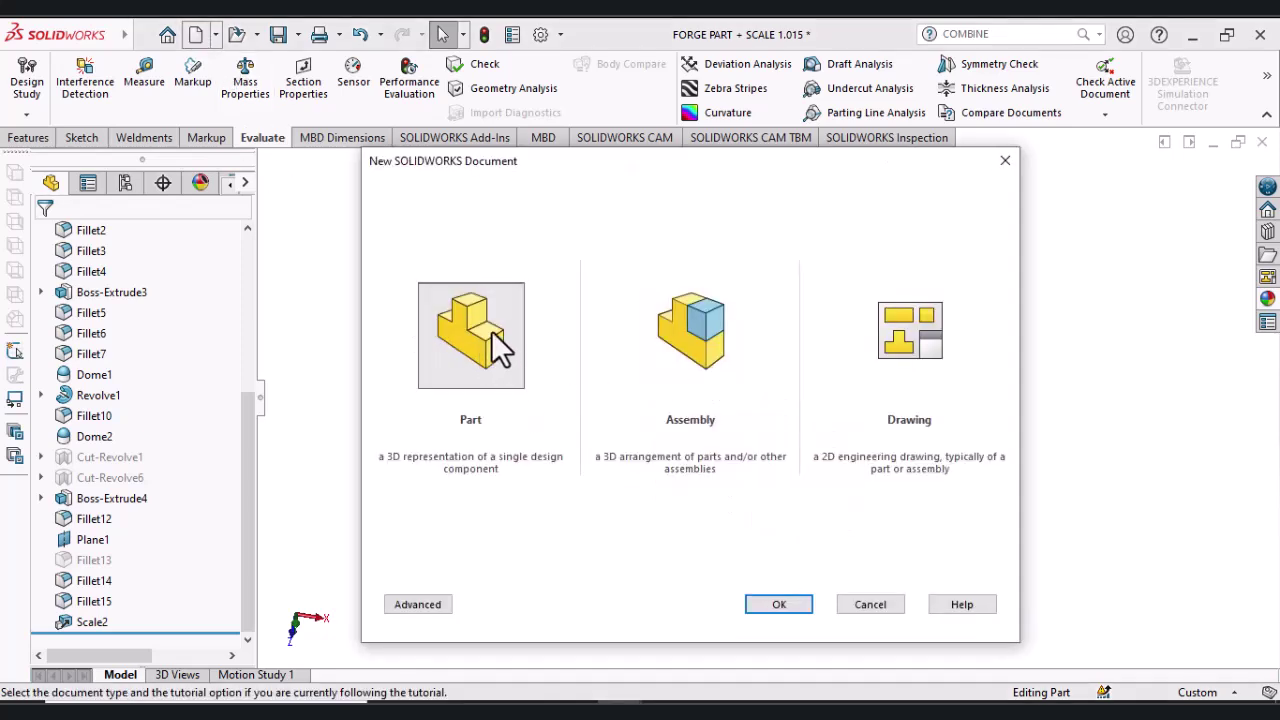
left_click(796, 608)
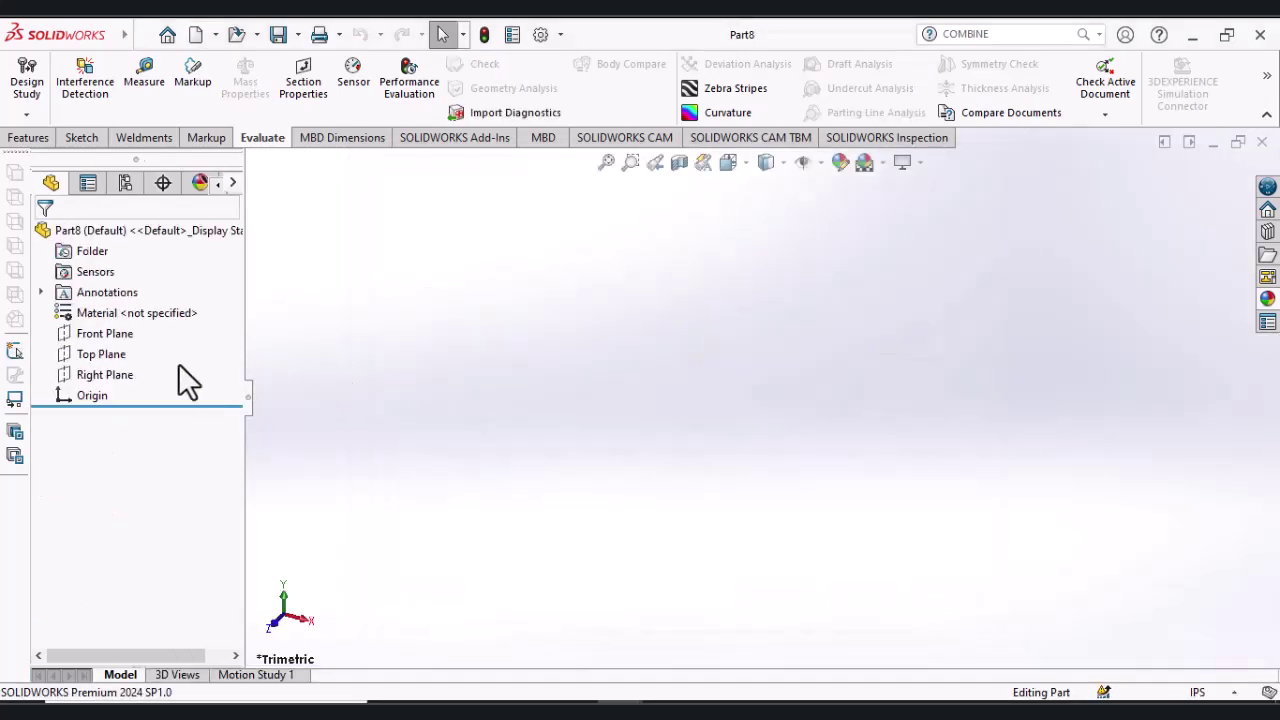
left_click(92, 356)
left_click(84, 329)
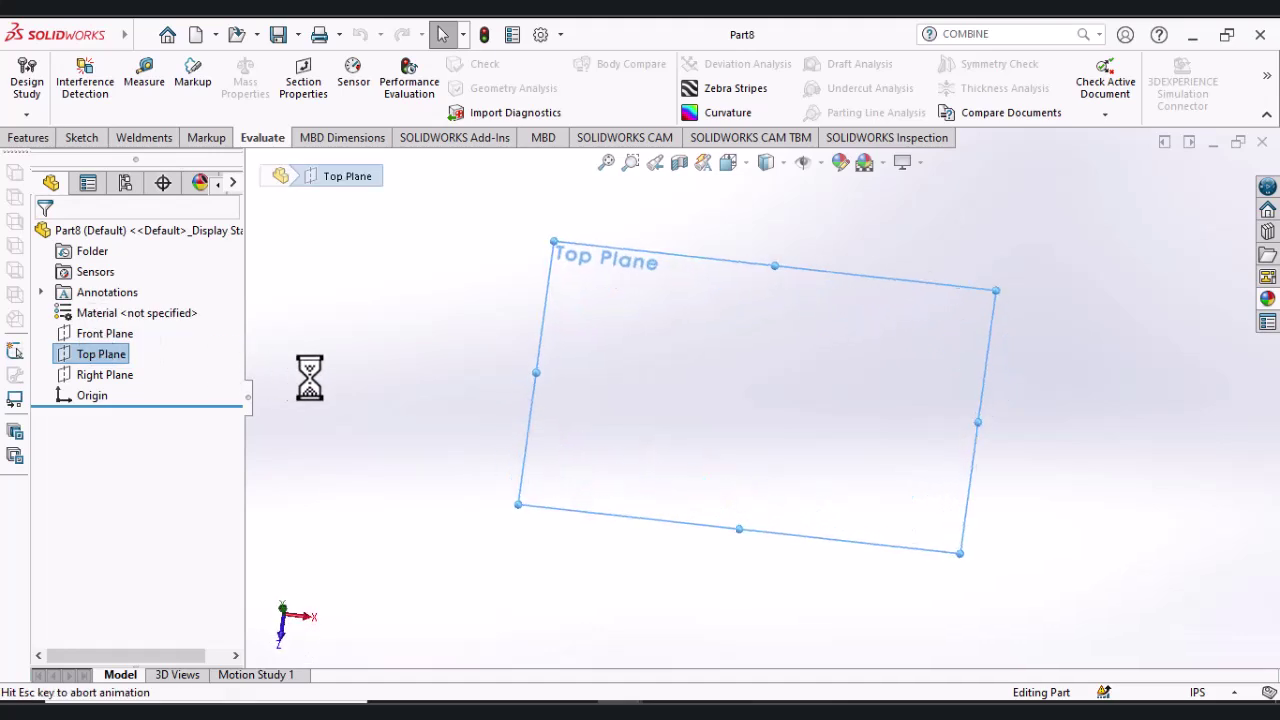
left_click(374, 389)
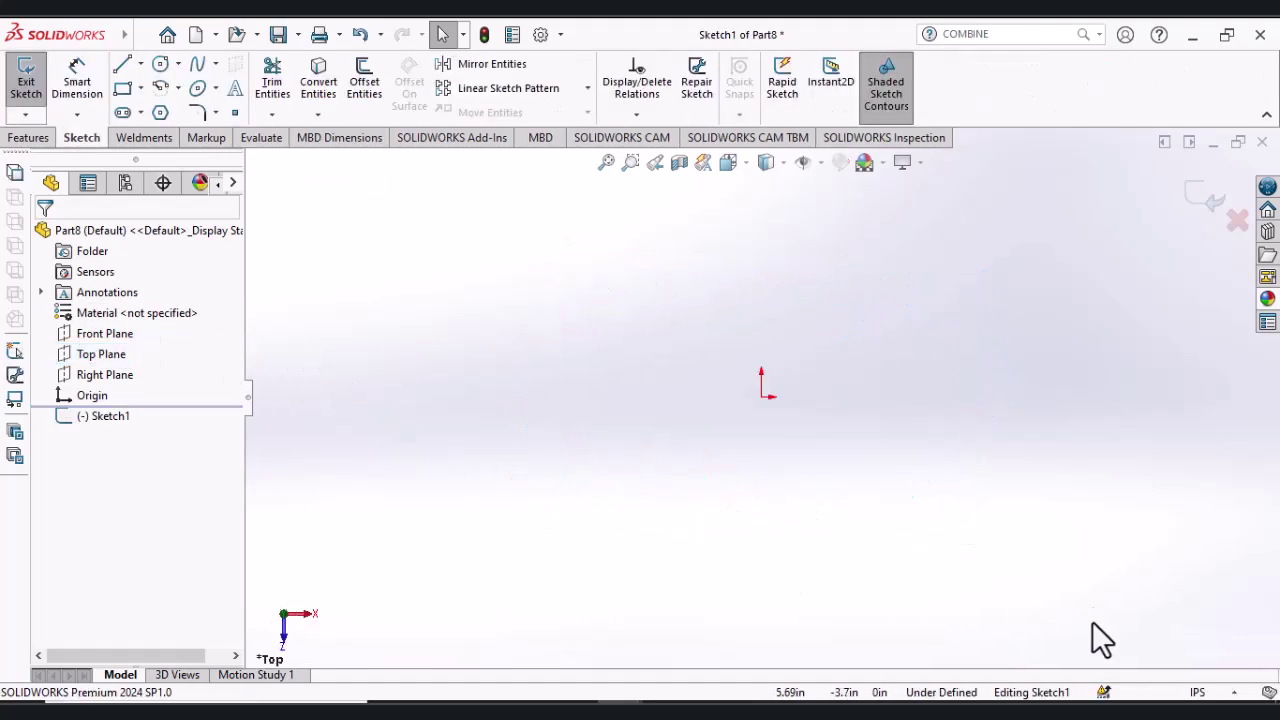
Step: Set the new part's document units to MMGS (millimeter, gram, second)
left_click(1210, 692)
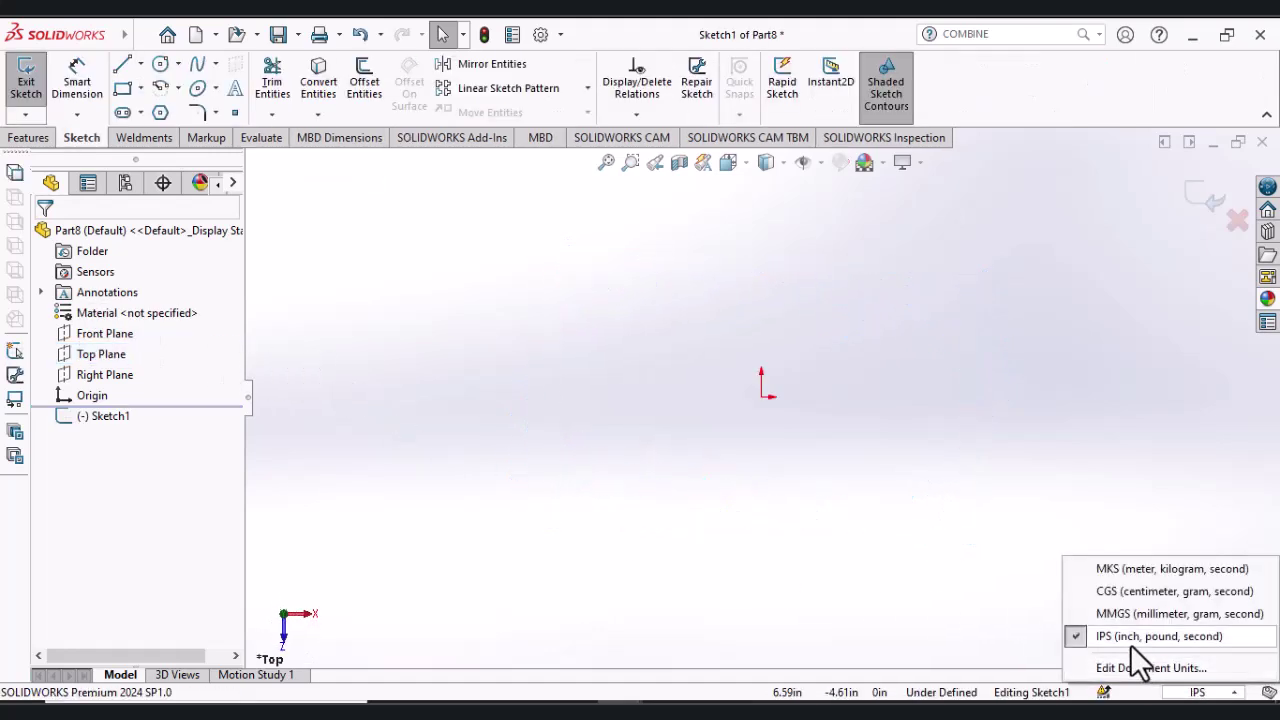
left_click(1130, 614)
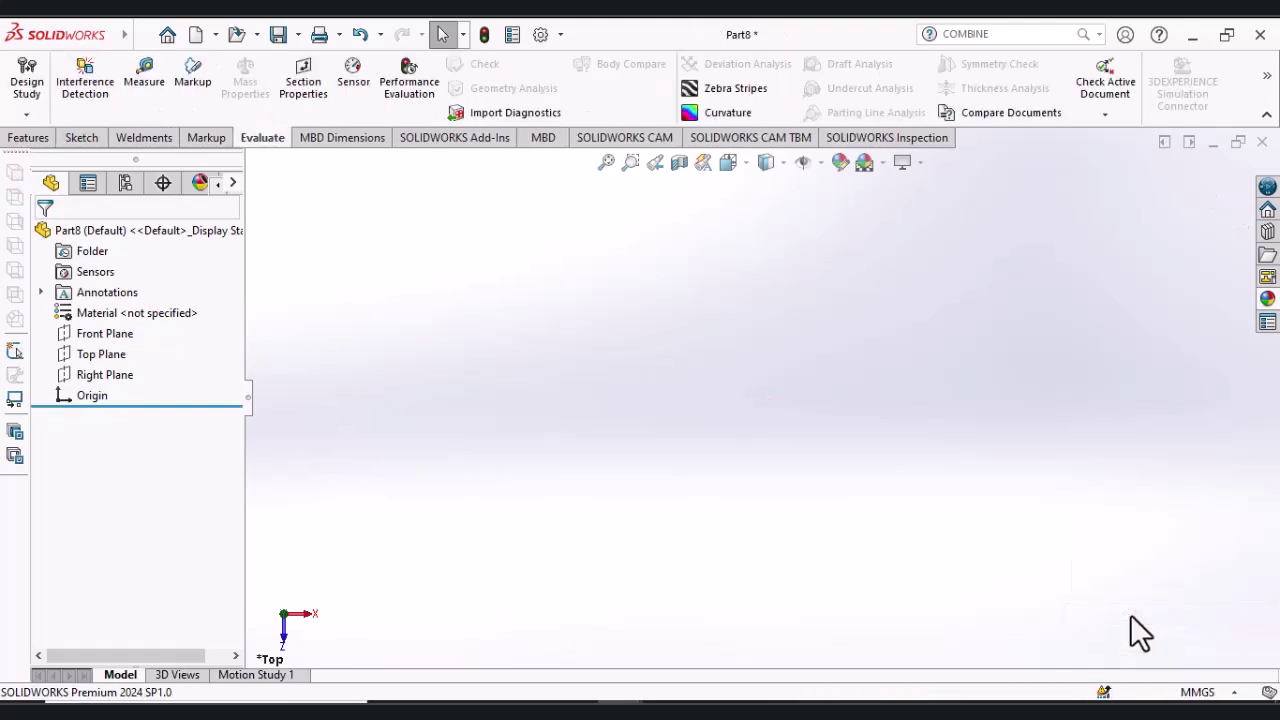
Step: Sketch a circle with a radius of about 84 mm centred on the origin on the Top Plane
left_click(112, 356)
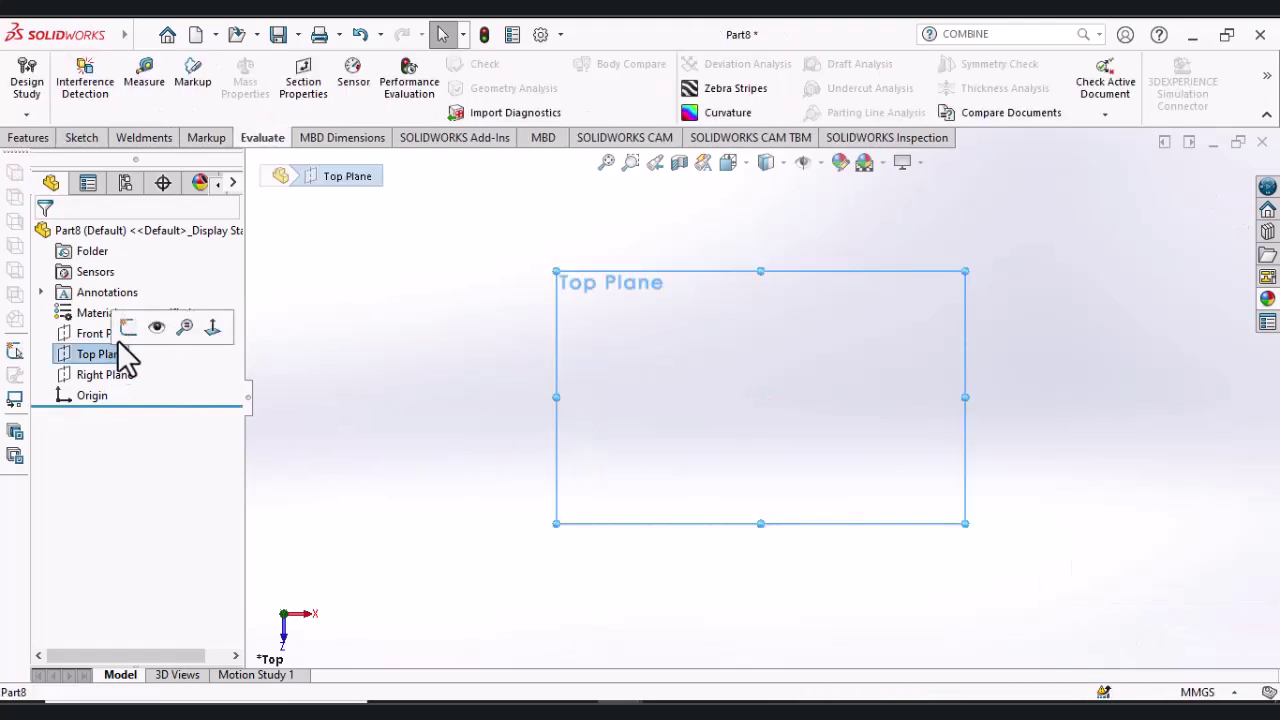
left_click(124, 328)
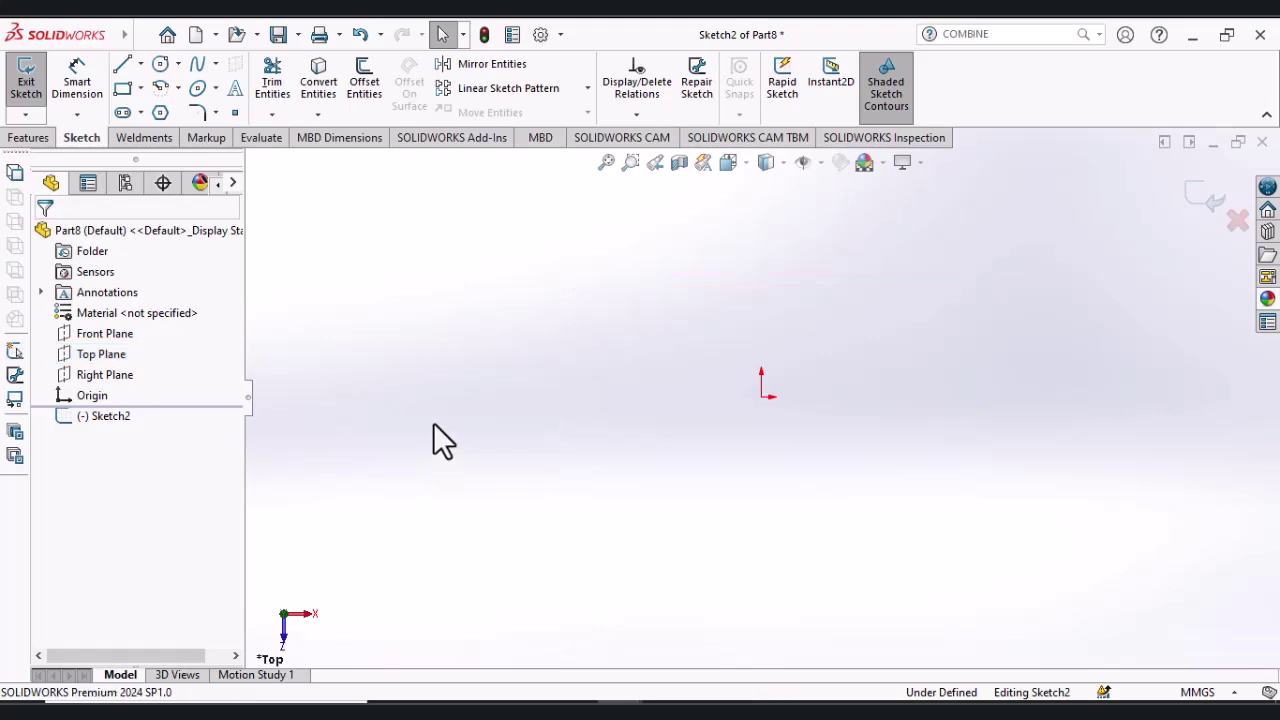
left_click(160, 63)
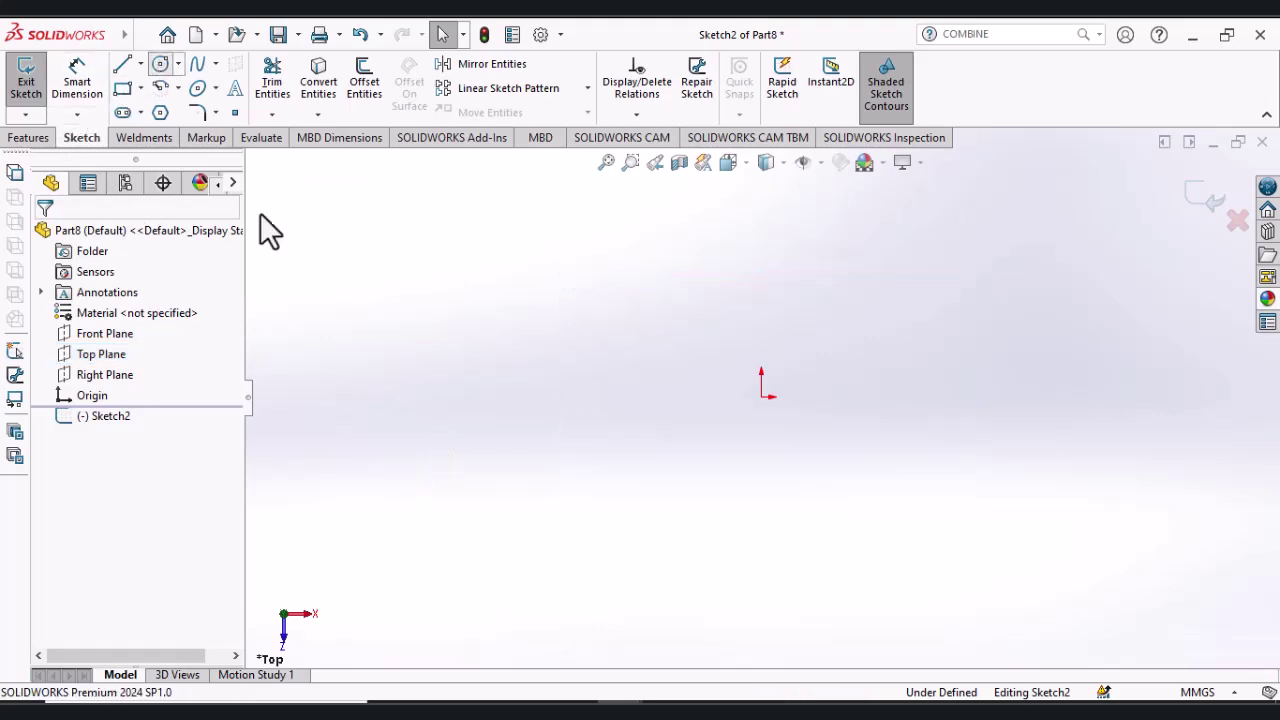
left_click(761, 397)
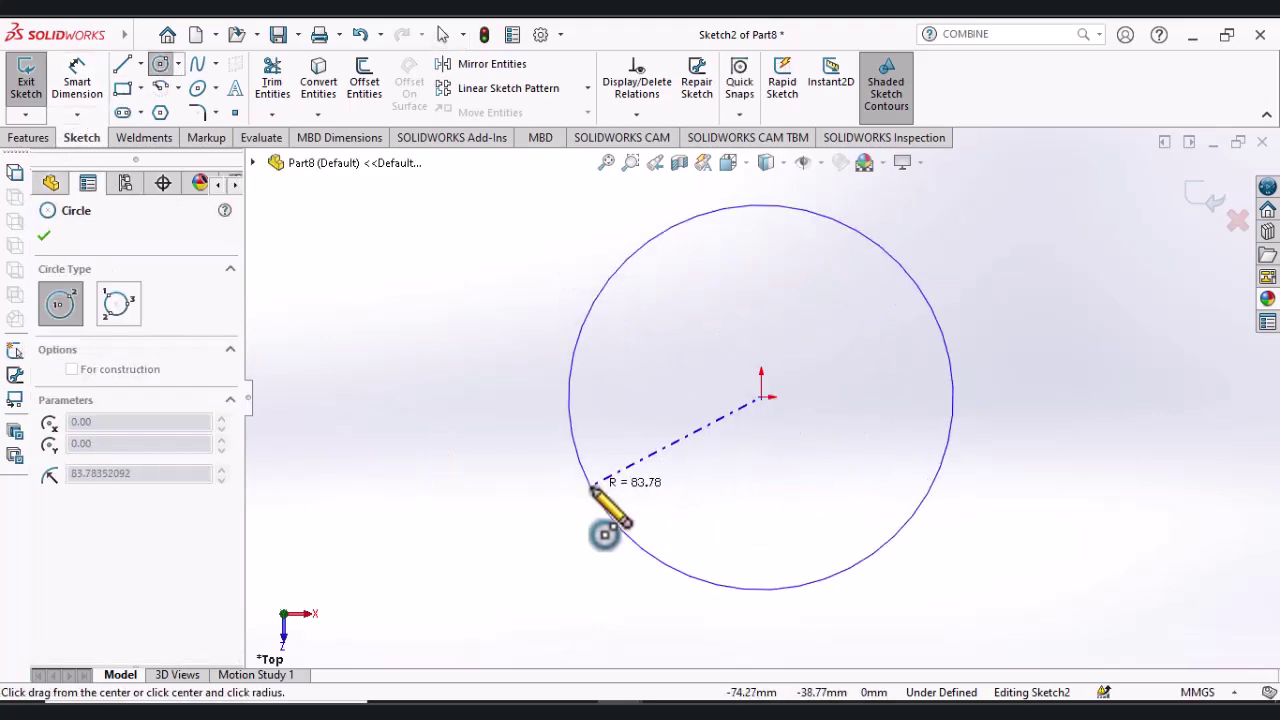
left_click(605, 510)
Step: Dimension the circle's diameter as 130 mm
left_click(75, 88)
left_click(566, 397)
left_click(464, 405)
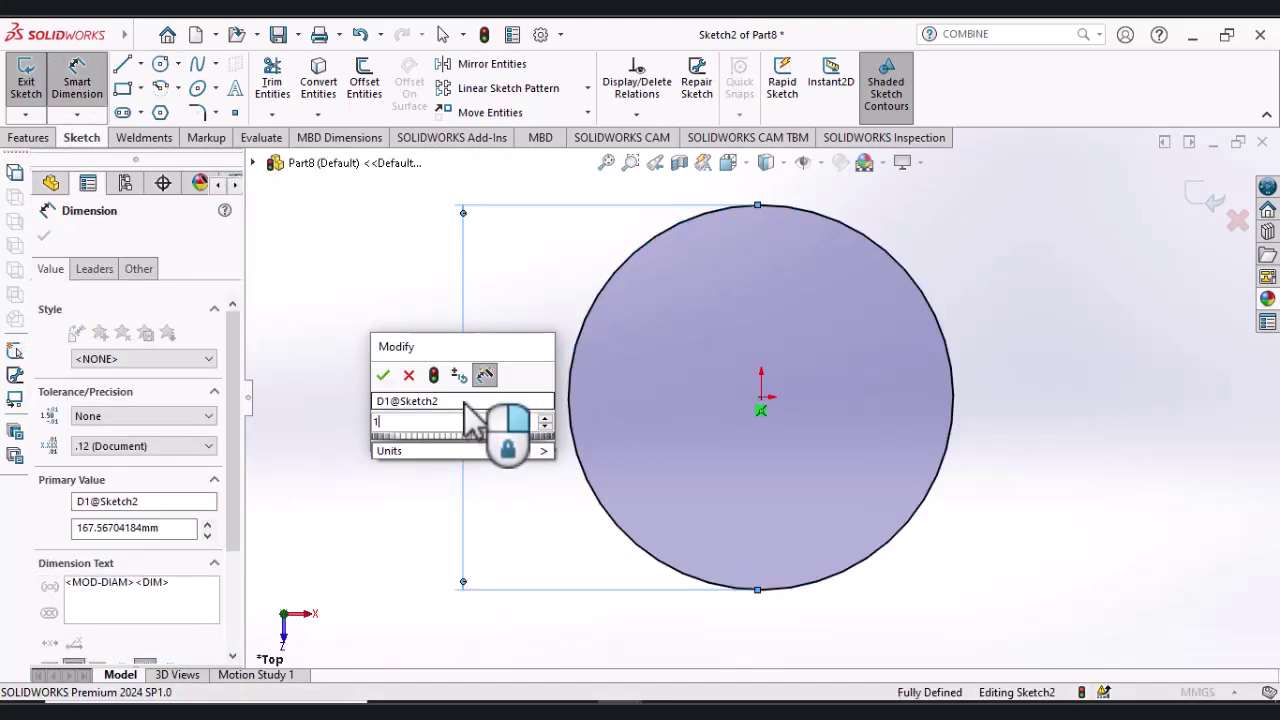
type("130")
key("Return")
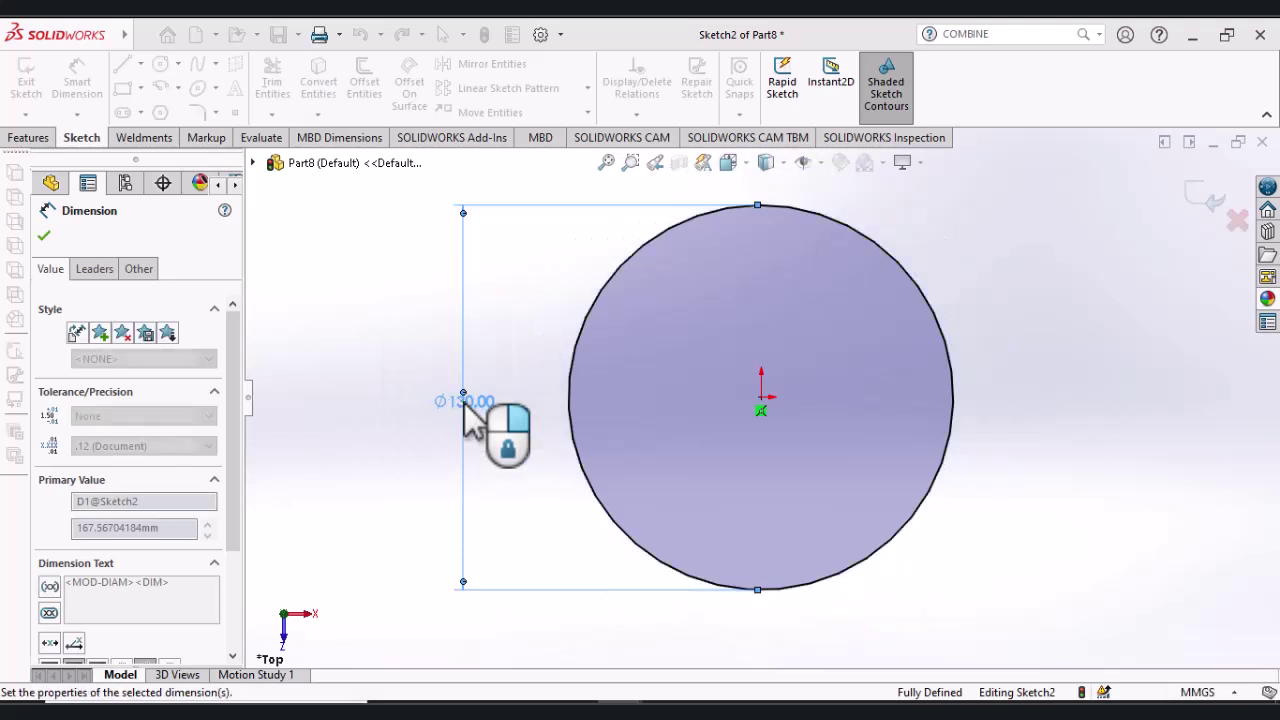
left_click(405, 497)
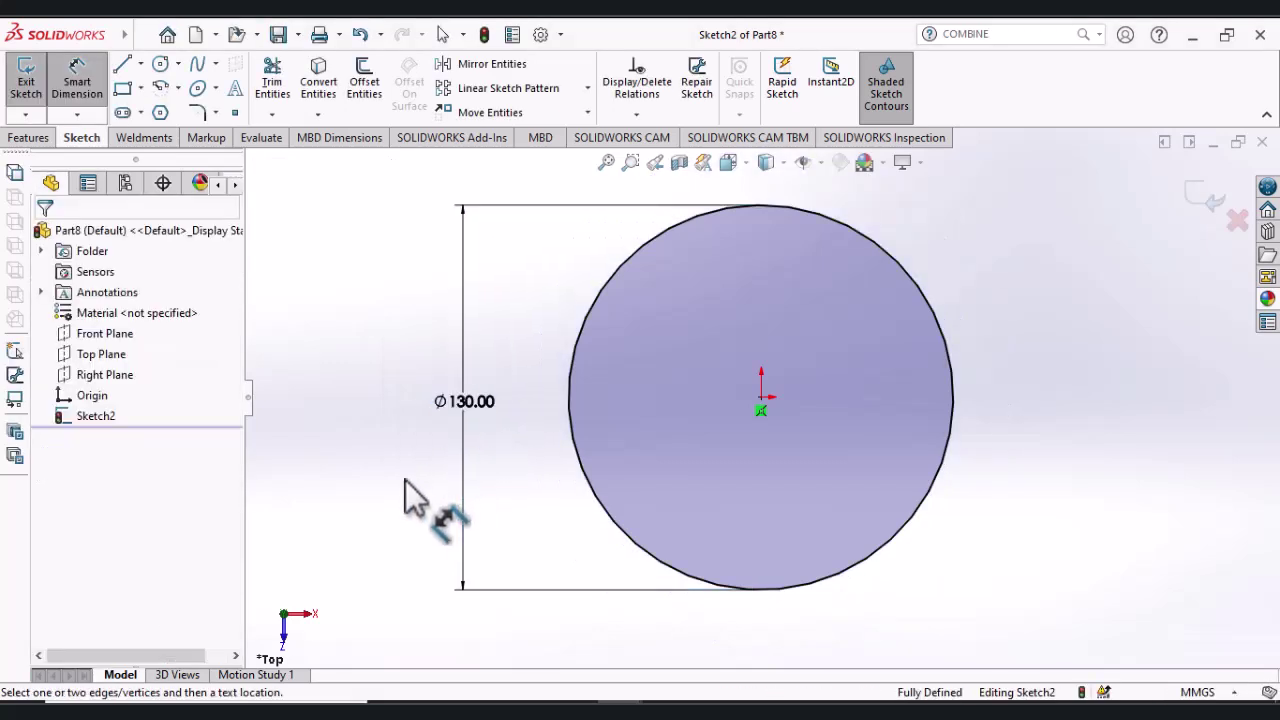
Step: Draw a horizontal line across the circle's full diameter through the origin and trim away the lower half of the circle
left_click(122, 64)
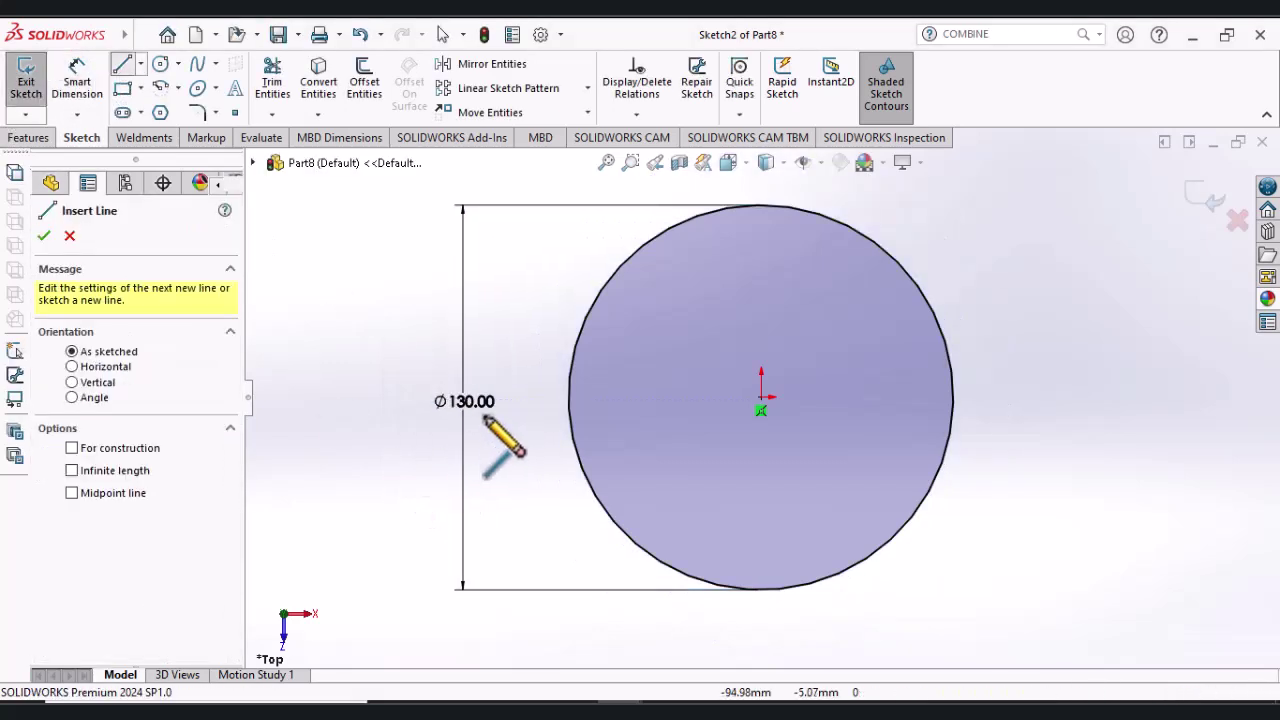
left_click(568, 397)
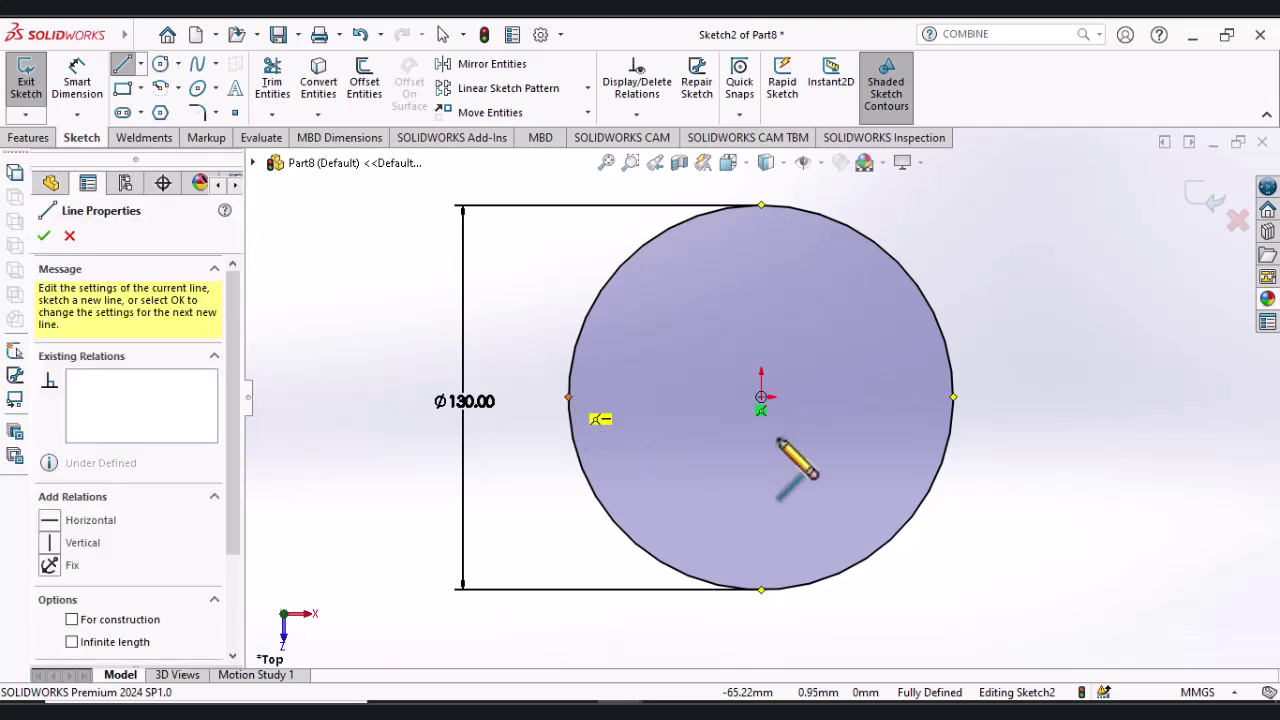
left_click(953, 398)
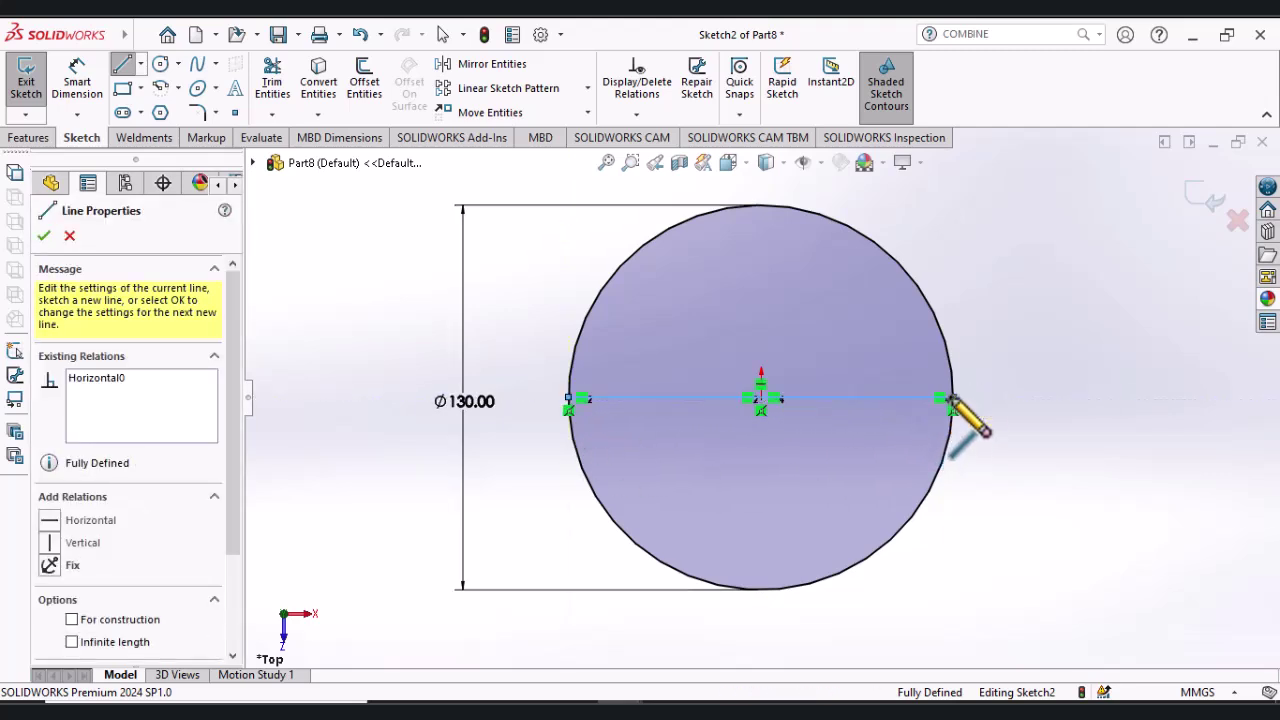
key("Escape")
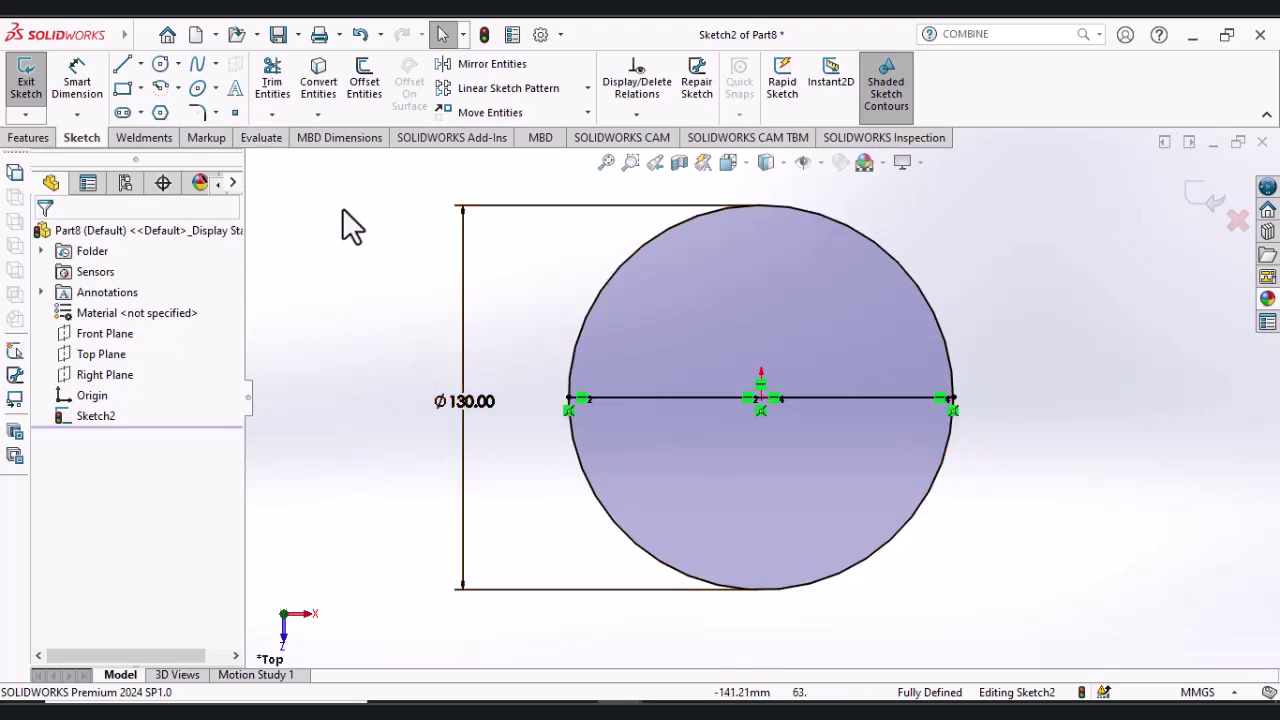
left_click(272, 90)
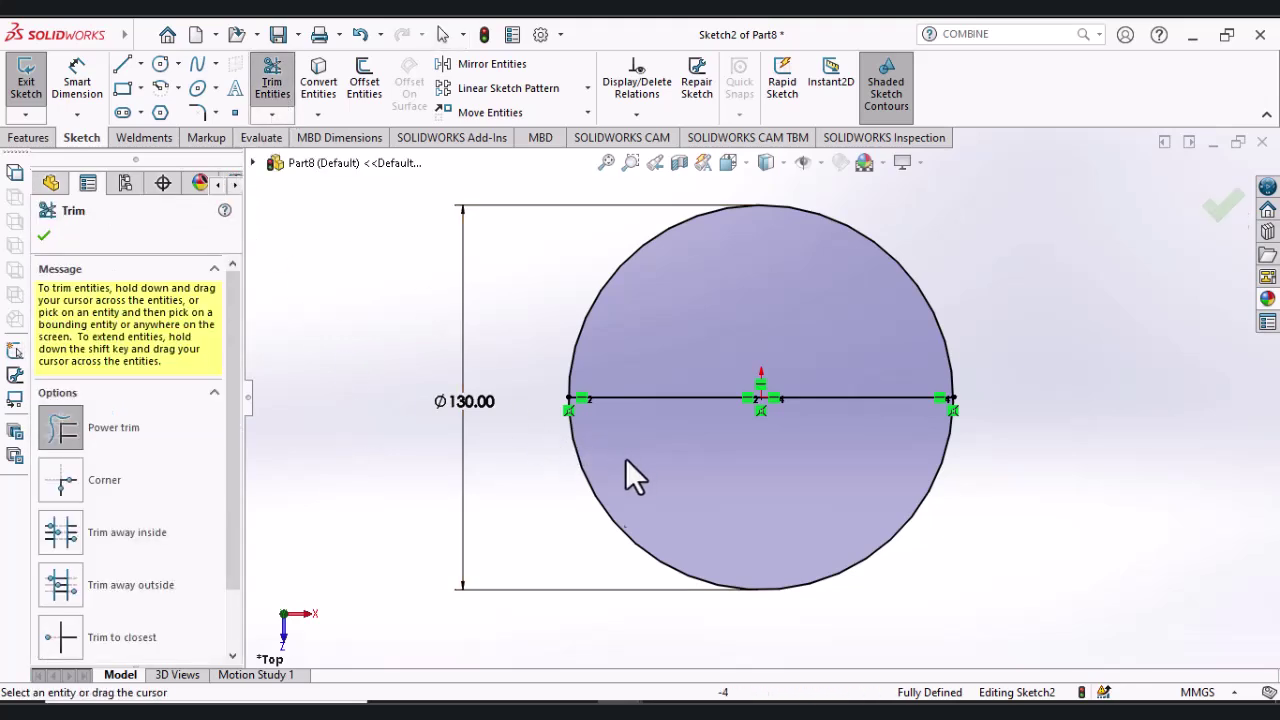
left_click_drag(581, 472, 556, 482)
key("Escape")
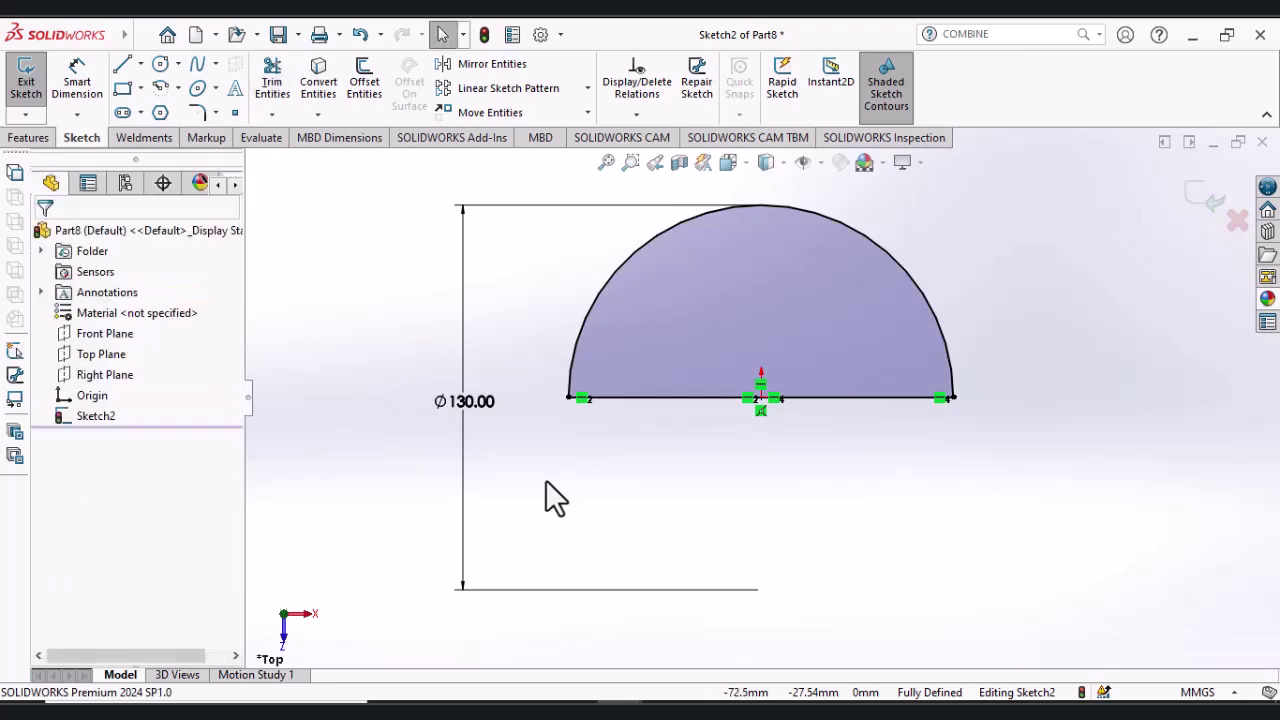
Step: Extrude the half-circle profile 120 mm with the Mid Plane end condition, starting from the sketch plane
mouse_move(650, 510)
middle_mouse_down()
mouse_move(600, 514)
mouse_move(580, 323)
mouse_move(217, 226)
middle_mouse_up()
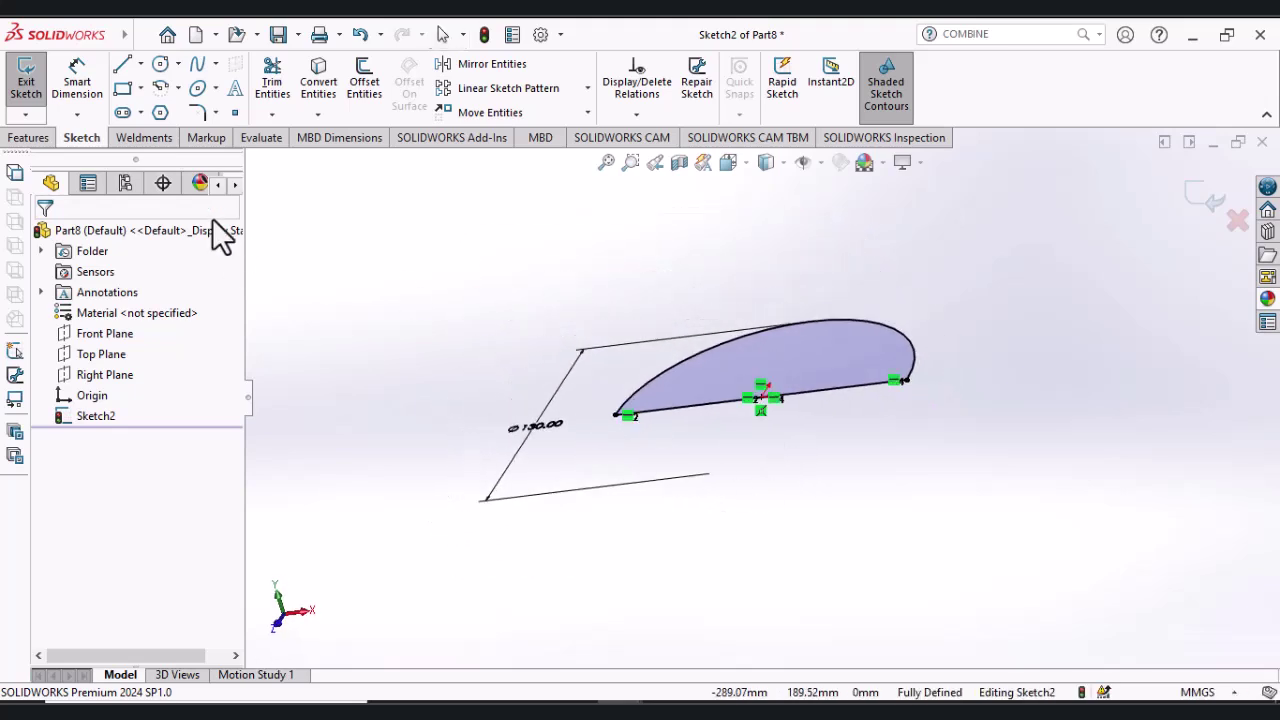
left_click(15, 139)
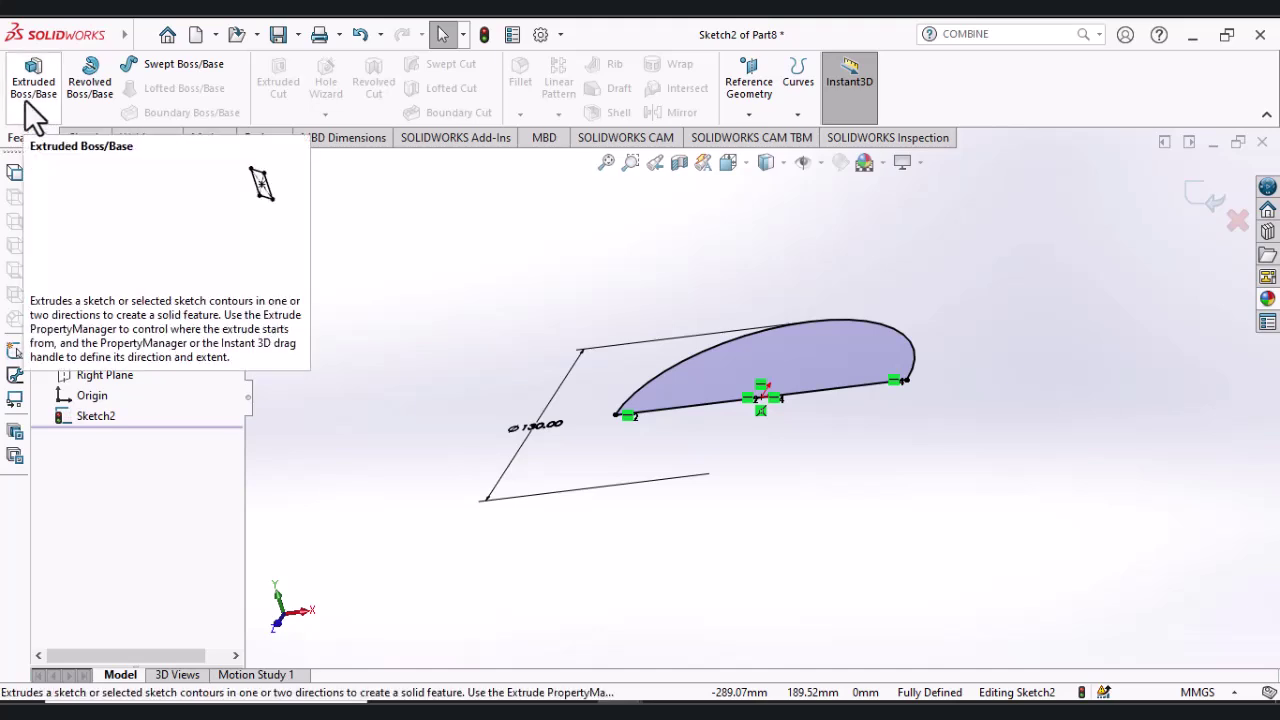
left_click(33, 100)
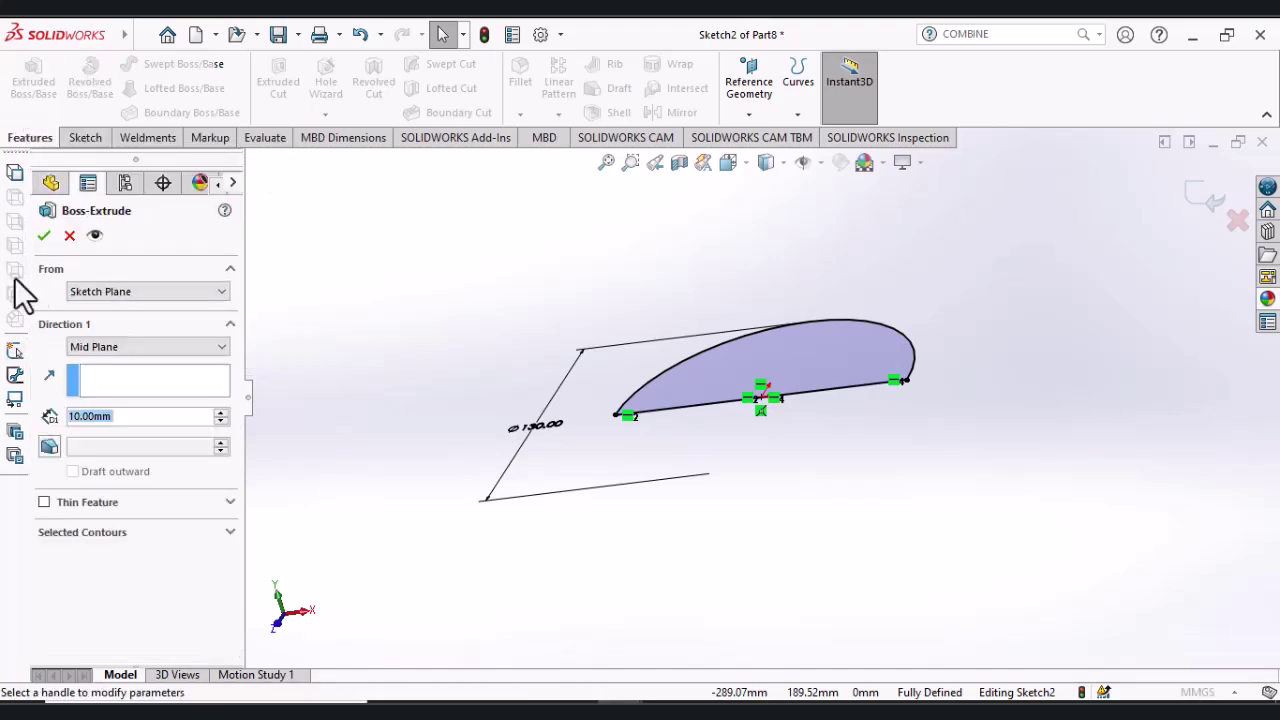
left_click(139, 292)
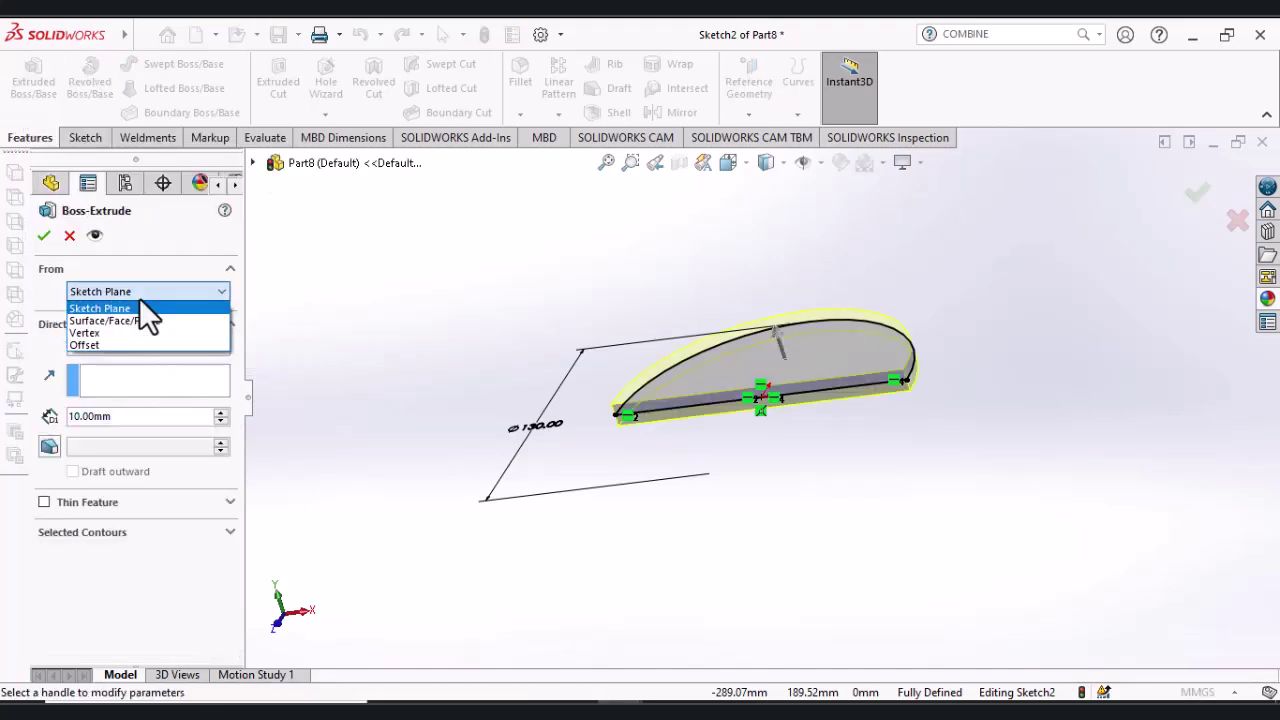
left_click(143, 291)
left_click(126, 348)
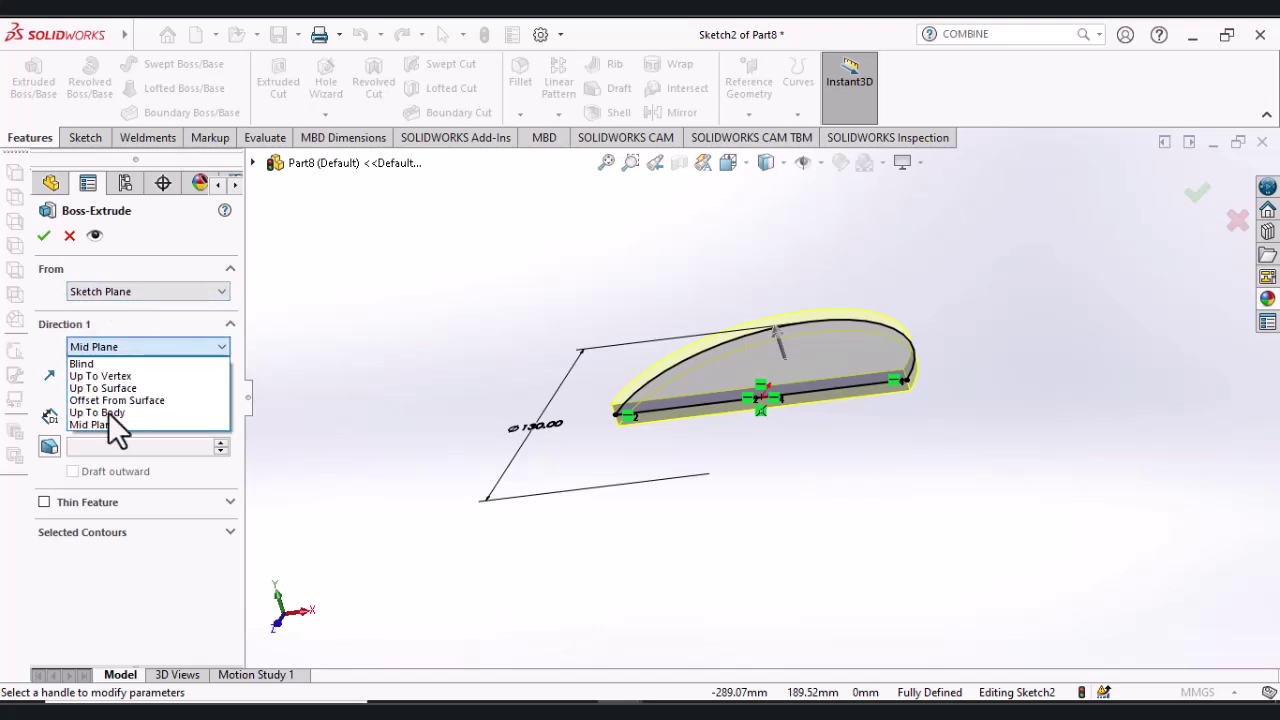
left_click(97, 425)
double_click(118, 416)
type("120")
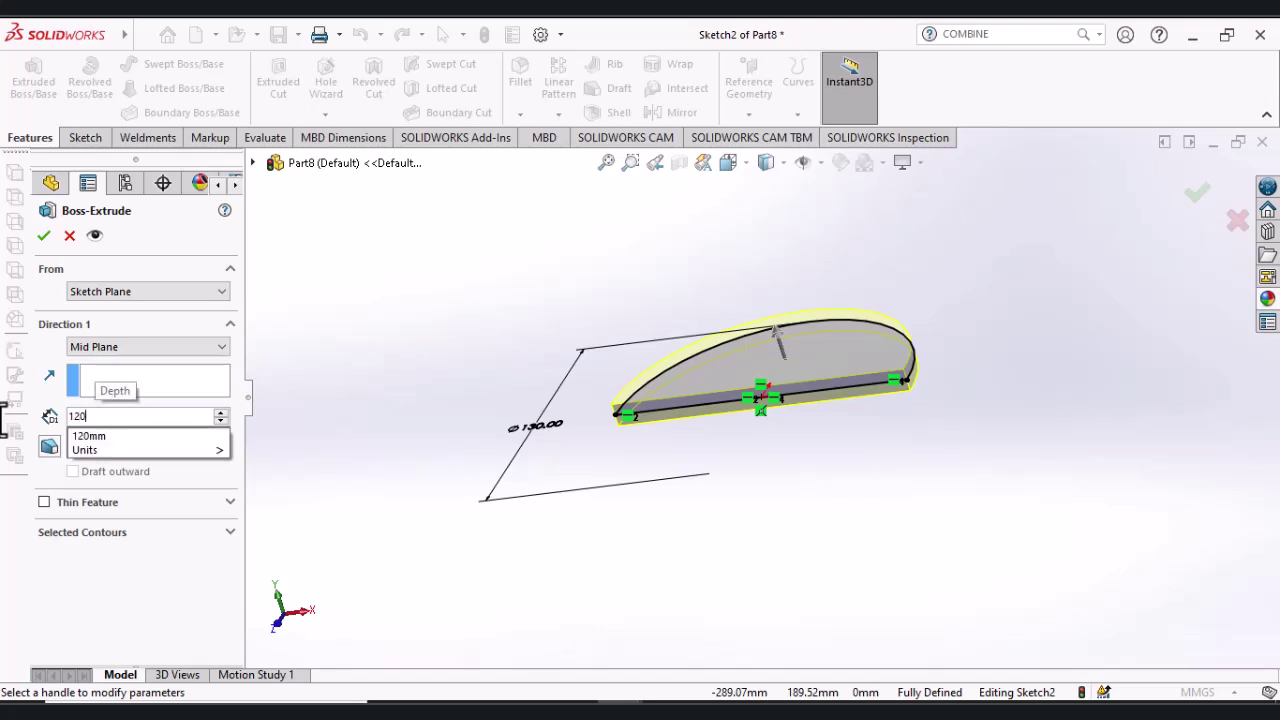
key("Return")
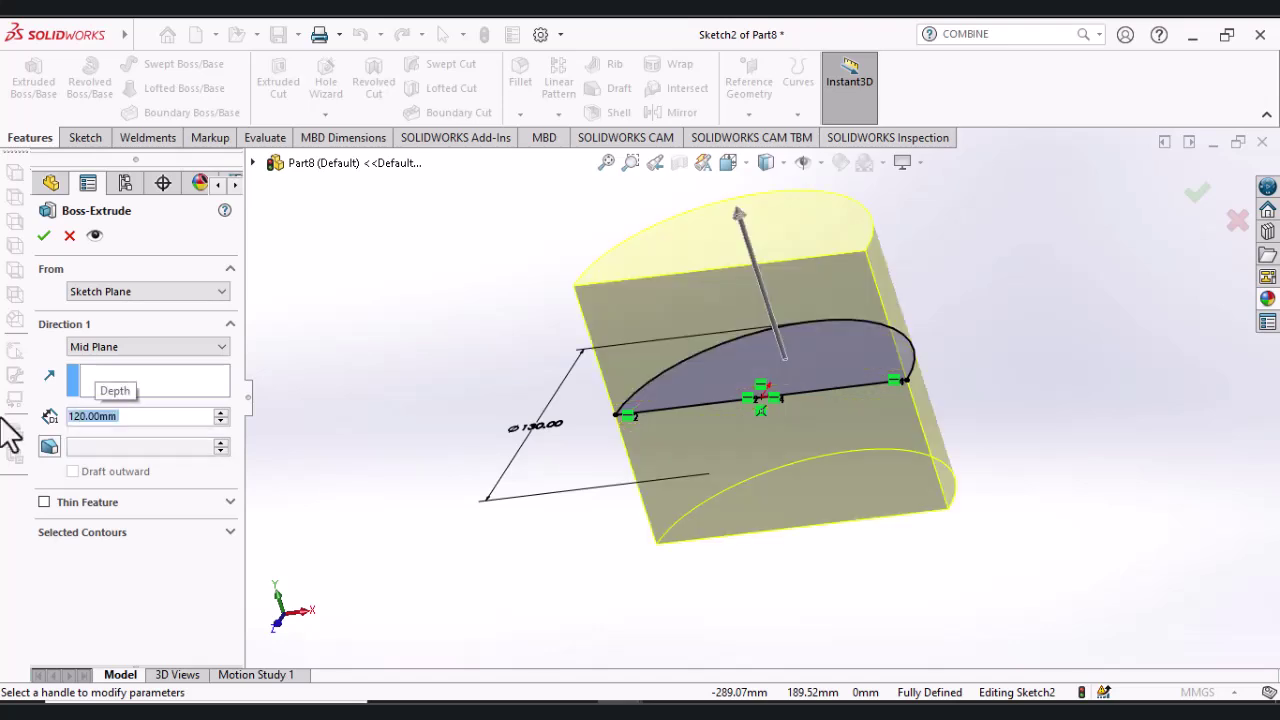
left_click(43, 236)
Step: Show the Top Plane and the Right Plane of the half-cylinder part
middle_click_drag(600, 514, 532, 446)
left_click(532, 446)
scroll(532, 446, "up", 2)
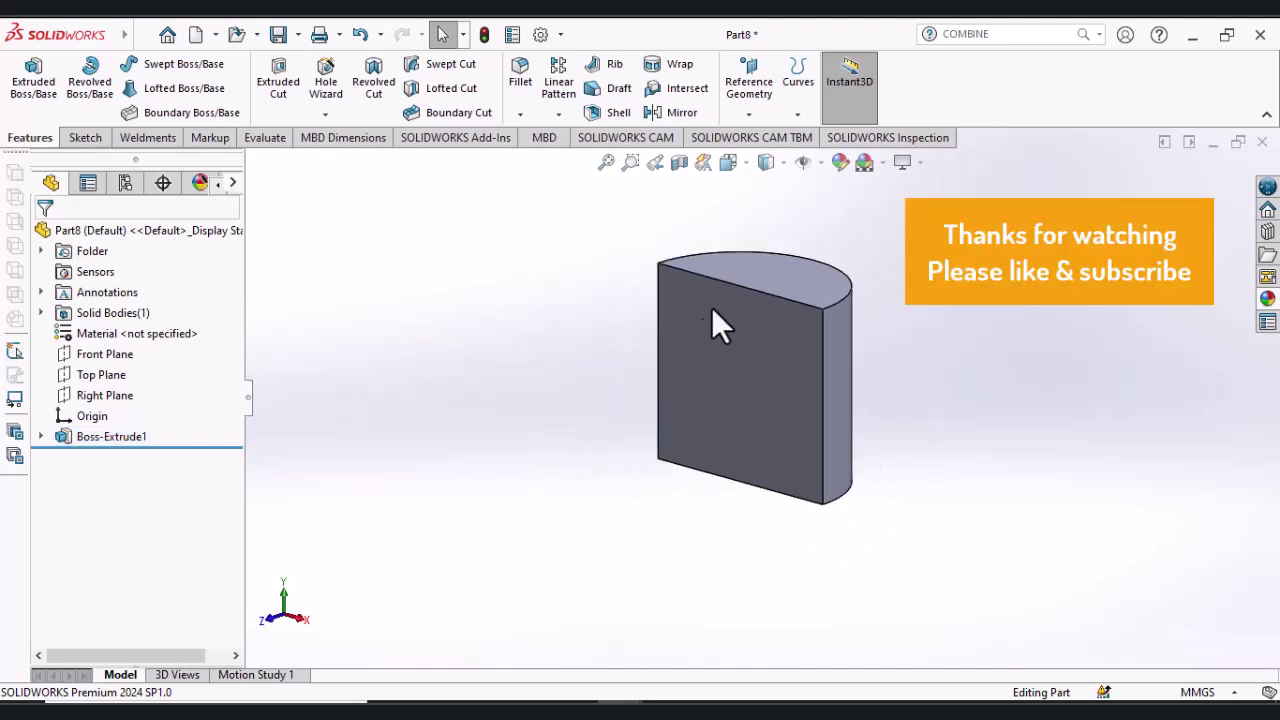
scroll(765, 258, "down", 2)
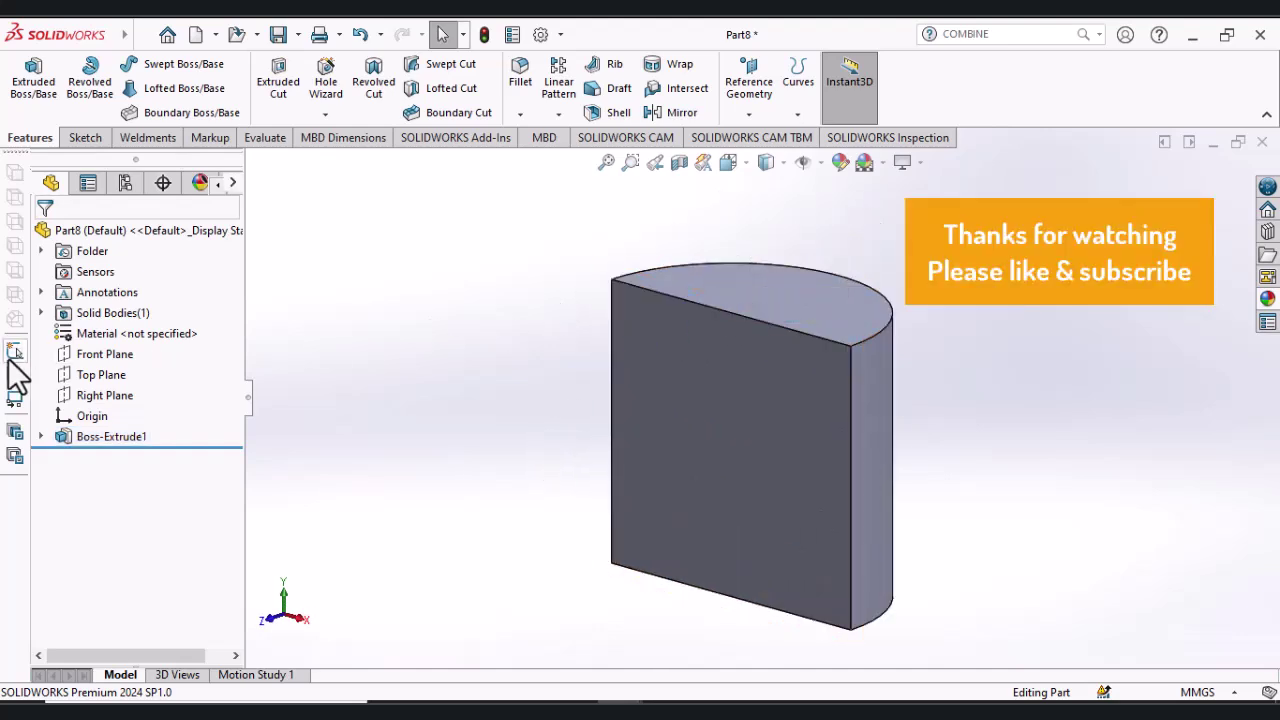
left_click(99, 377)
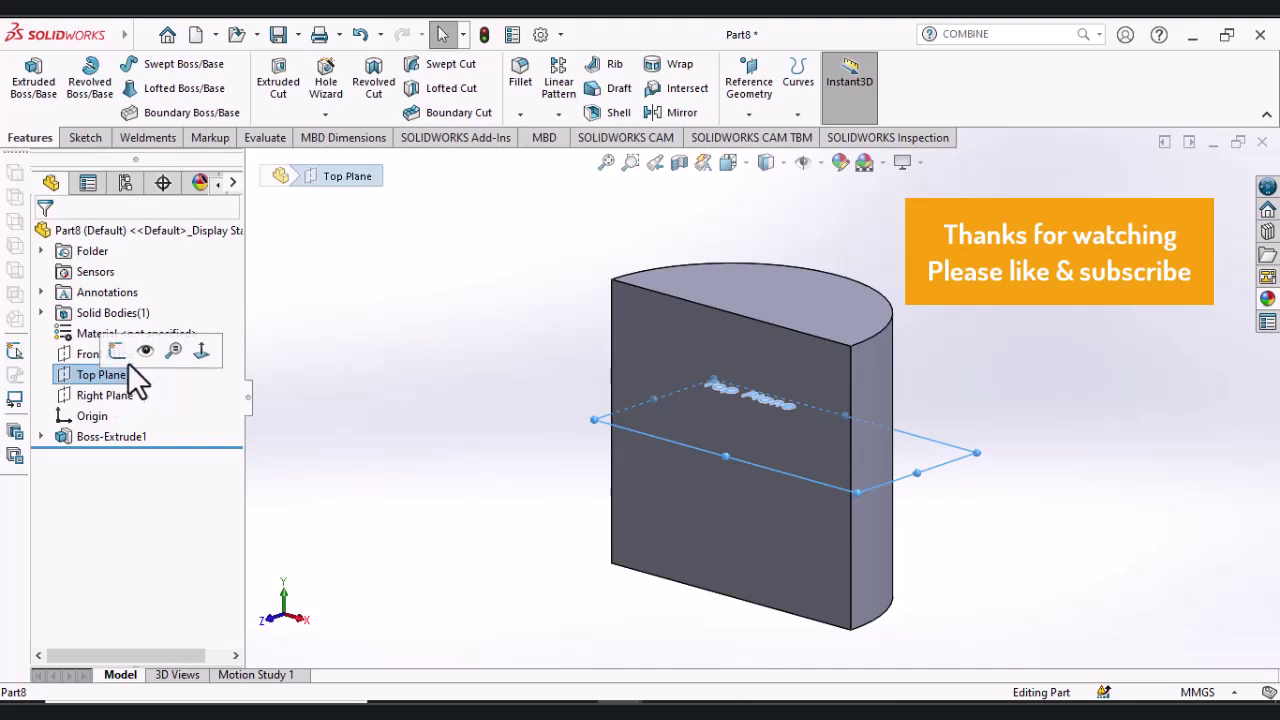
left_click(135, 400)
left_click(170, 370)
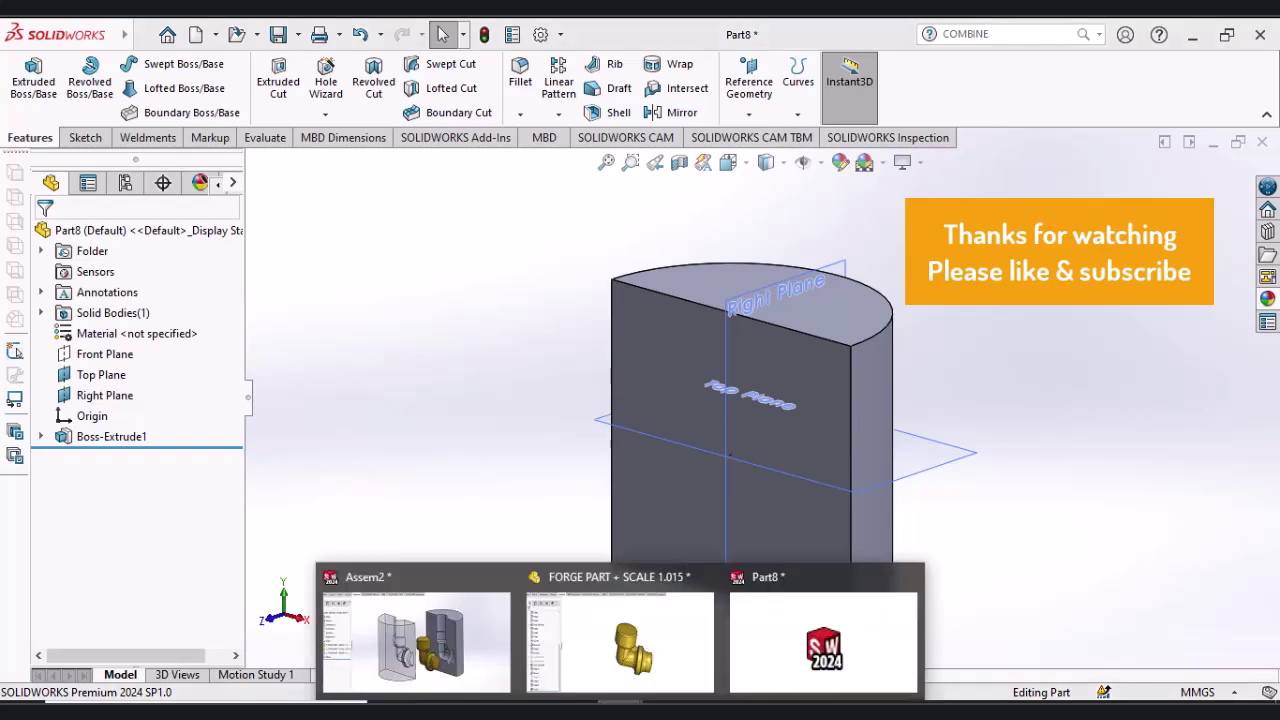
Step: Insert the part FORGE PART + SCALE 1.015 and place it in front of the half-cylinder's flat face
mouse_move(140, 41)
left_click(250, 37)
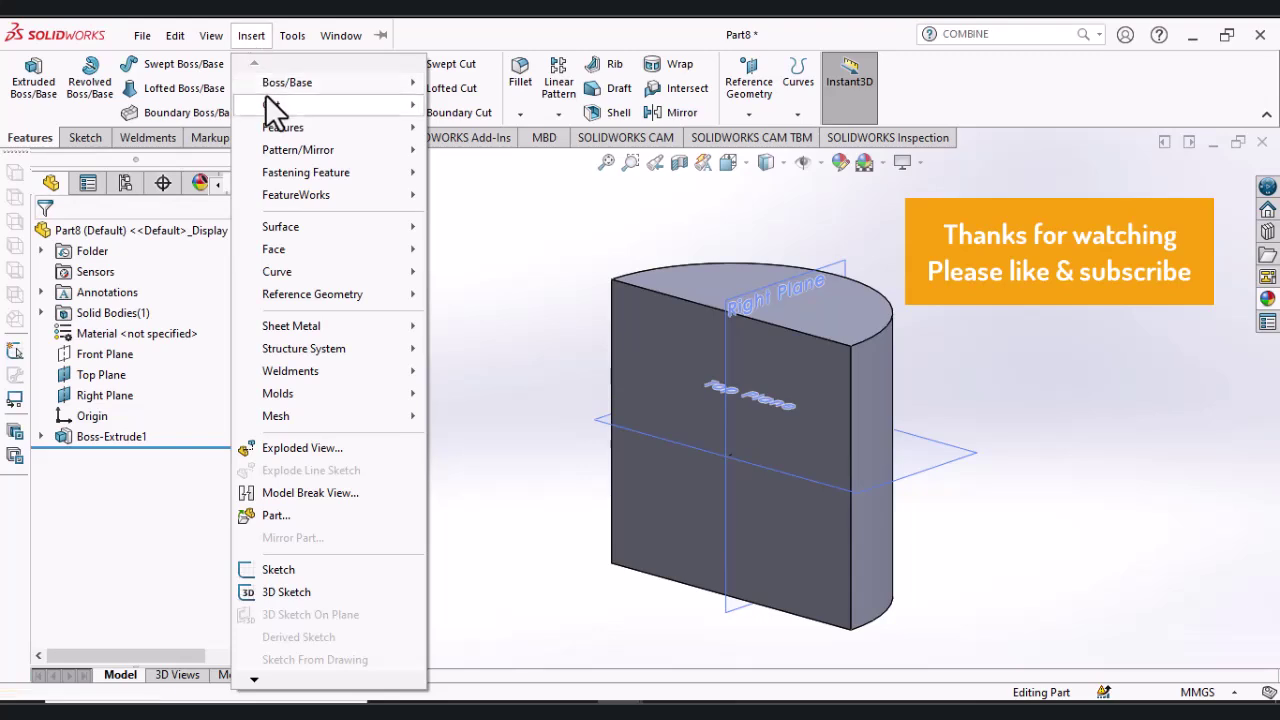
left_click(276, 515)
left_click(90, 432)
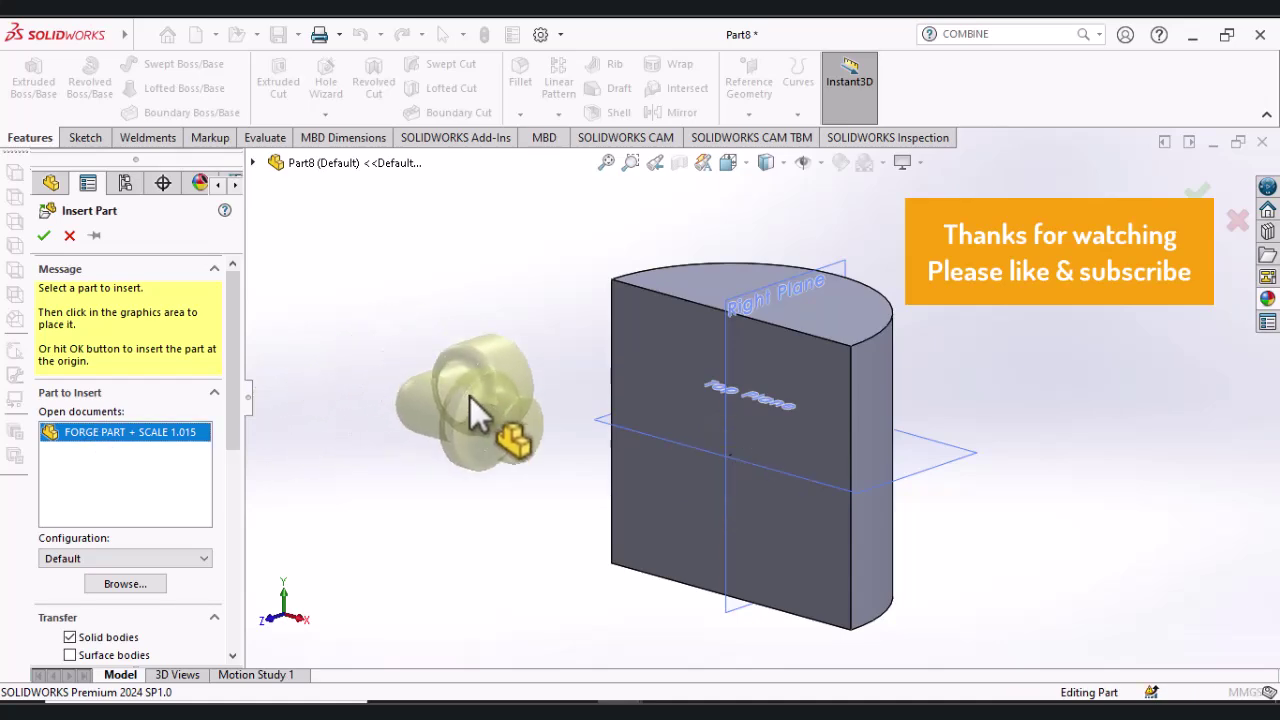
left_click(469, 395)
left_click(538, 322)
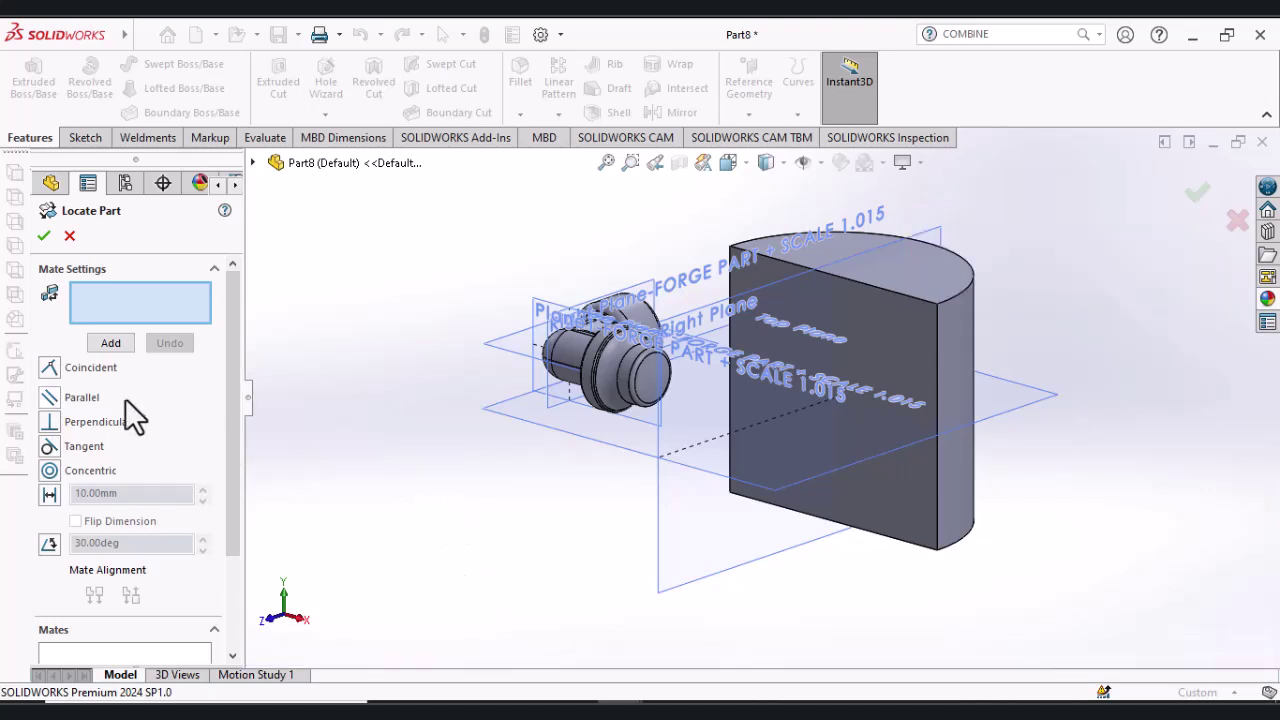
Step: Add a coincident mate between the Right Plane and the inserted forge part's Right Plane
middle_click_drag(485, 366, 571, 466)
scroll(739, 340, "up", 3)
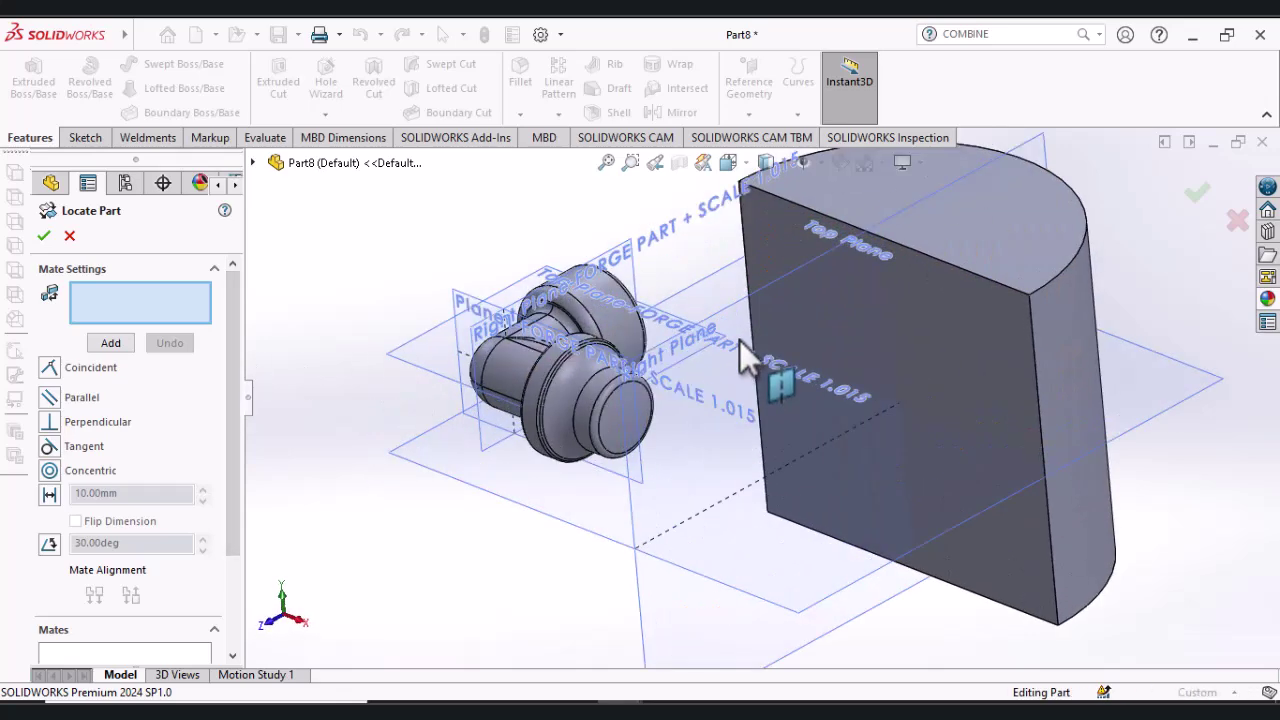
scroll(417, 509, "down", 2)
middle_click_drag(457, 515, 507, 551)
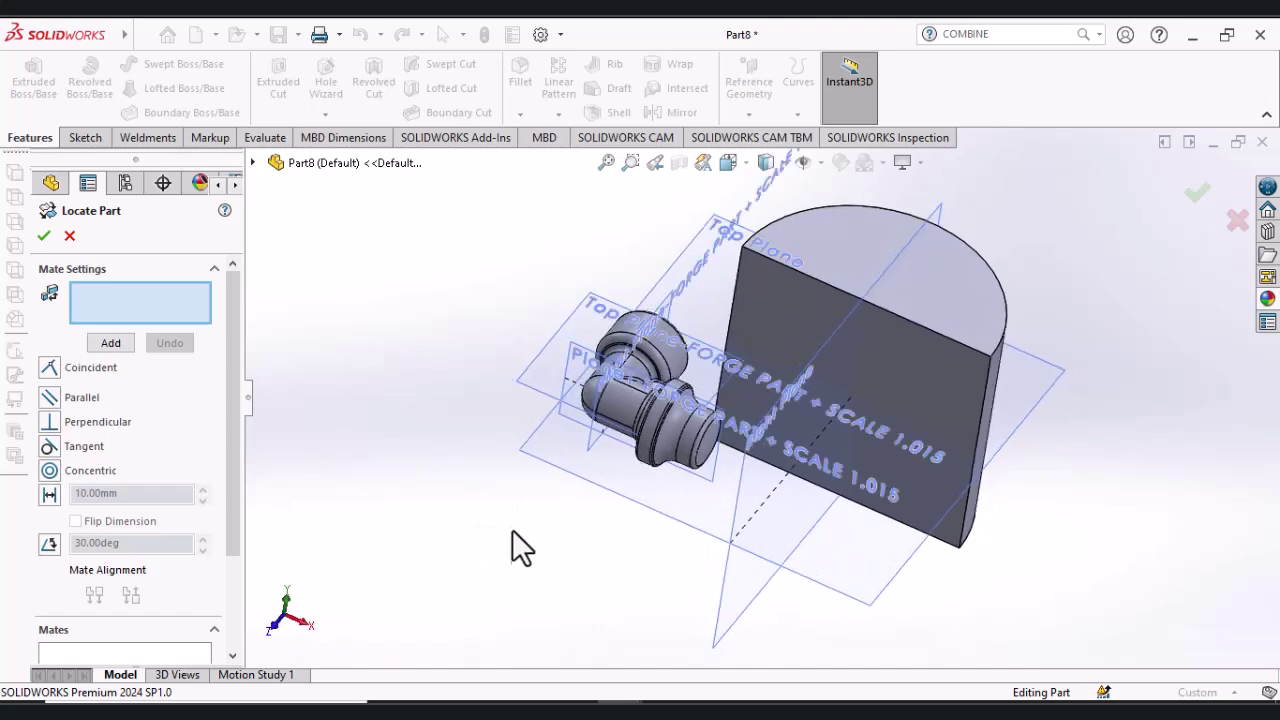
left_click(738, 512)
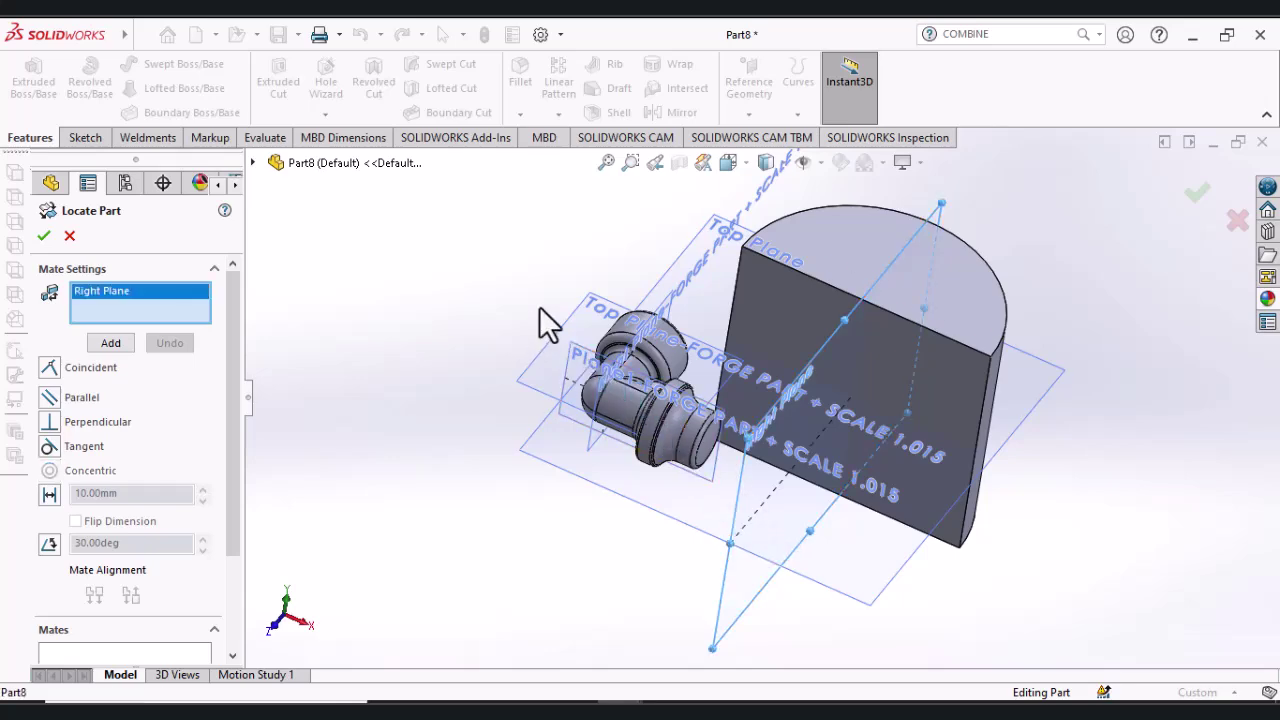
middle_click_drag(512, 366, 405, 300)
scroll(546, 364, "down", 4)
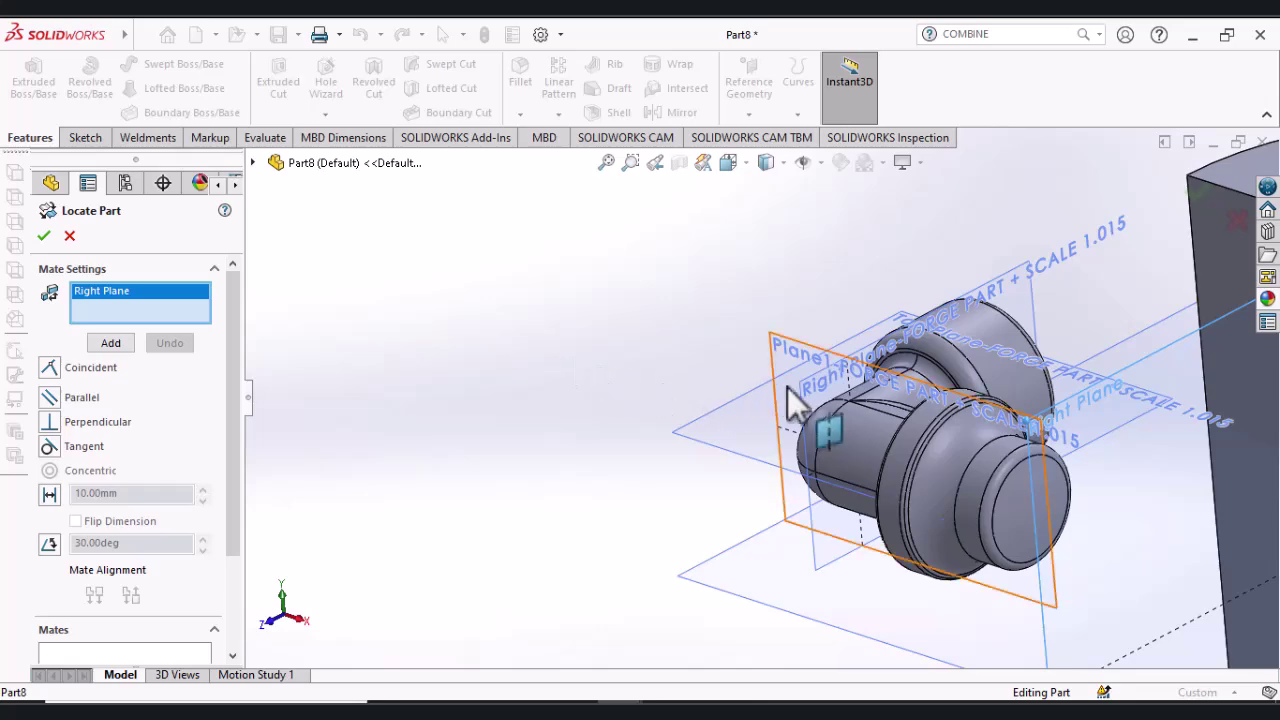
left_click(815, 395)
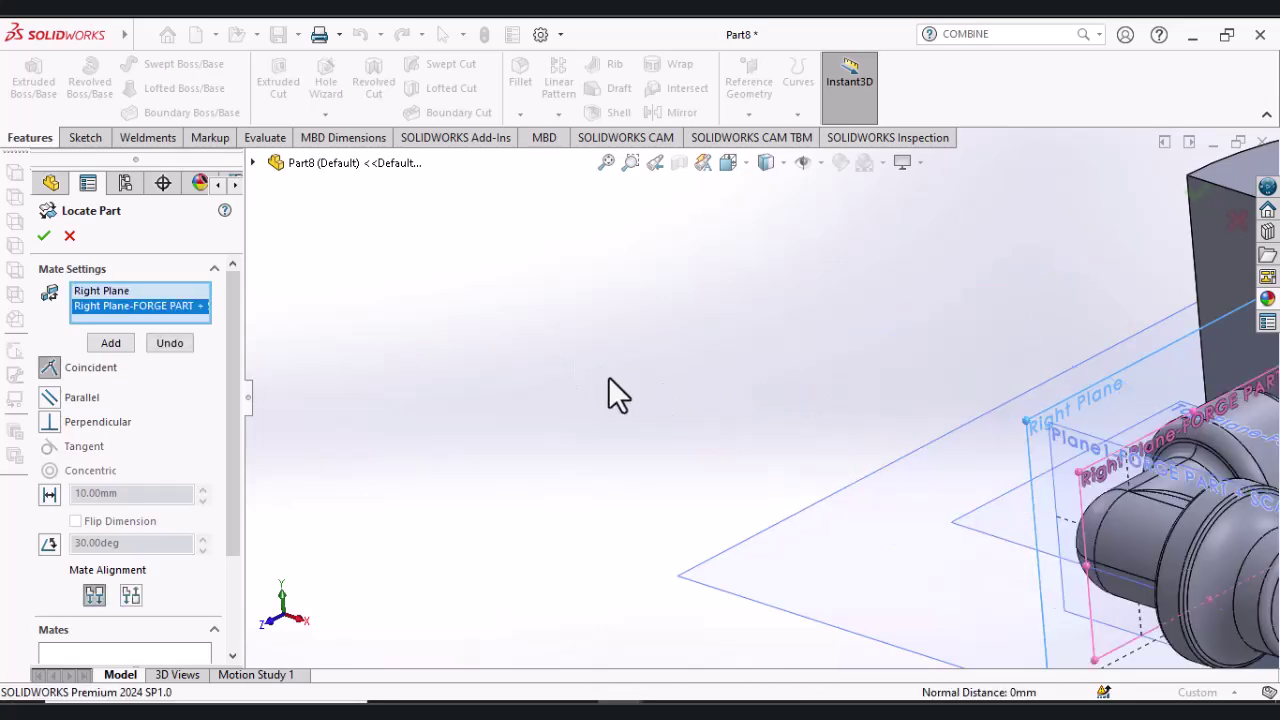
scroll(600, 373, "up", 5)
left_click(110, 343)
Step: Add an aligned coincident mate between the inserted forge part's Top Plane and the half-cylinder's flat face
middle_click_drag(650, 438, 705, 503)
middle_click_drag(811, 557, 943, 471)
left_click(984, 418)
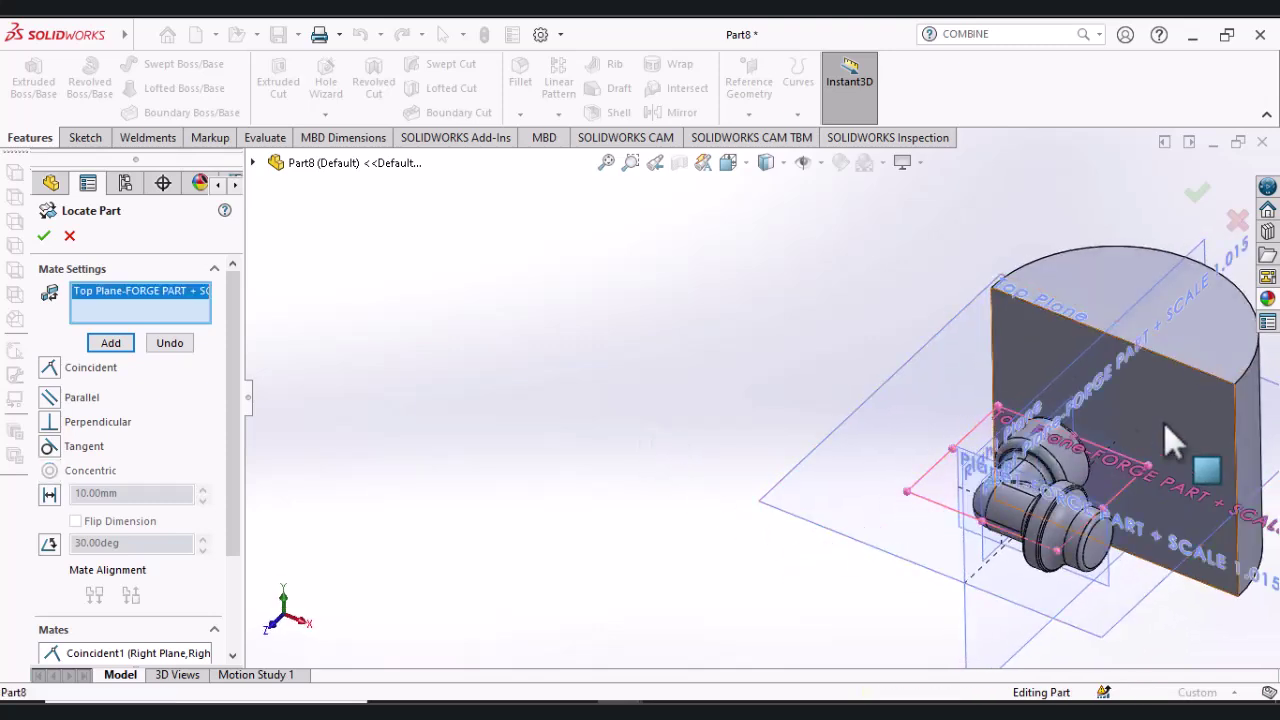
left_click(1210, 419)
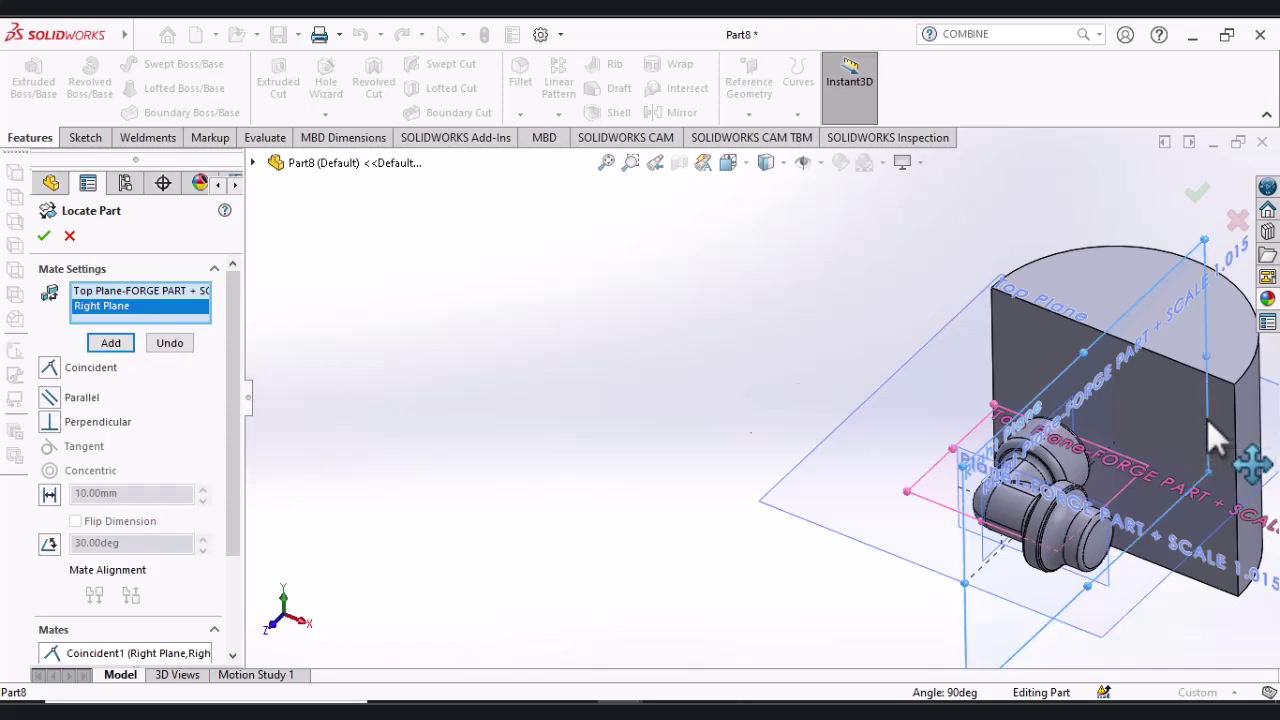
left_click(1207, 419)
left_click(1222, 424)
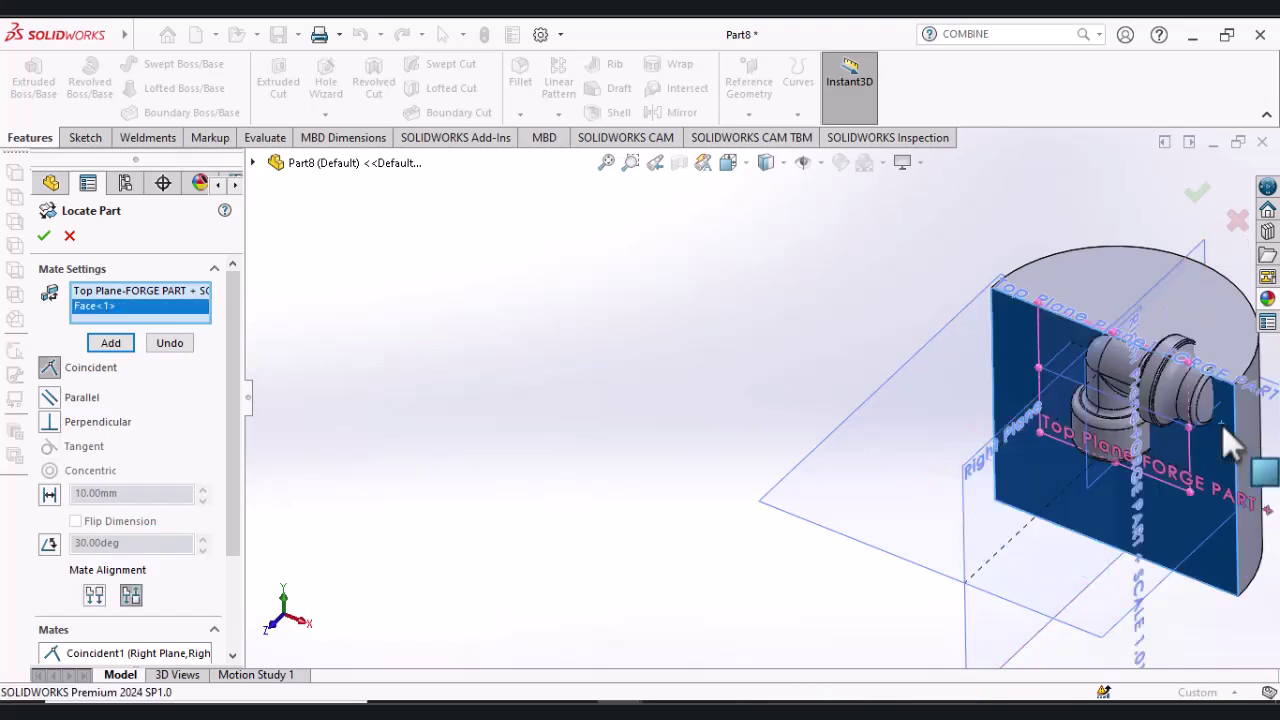
left_click(92, 590)
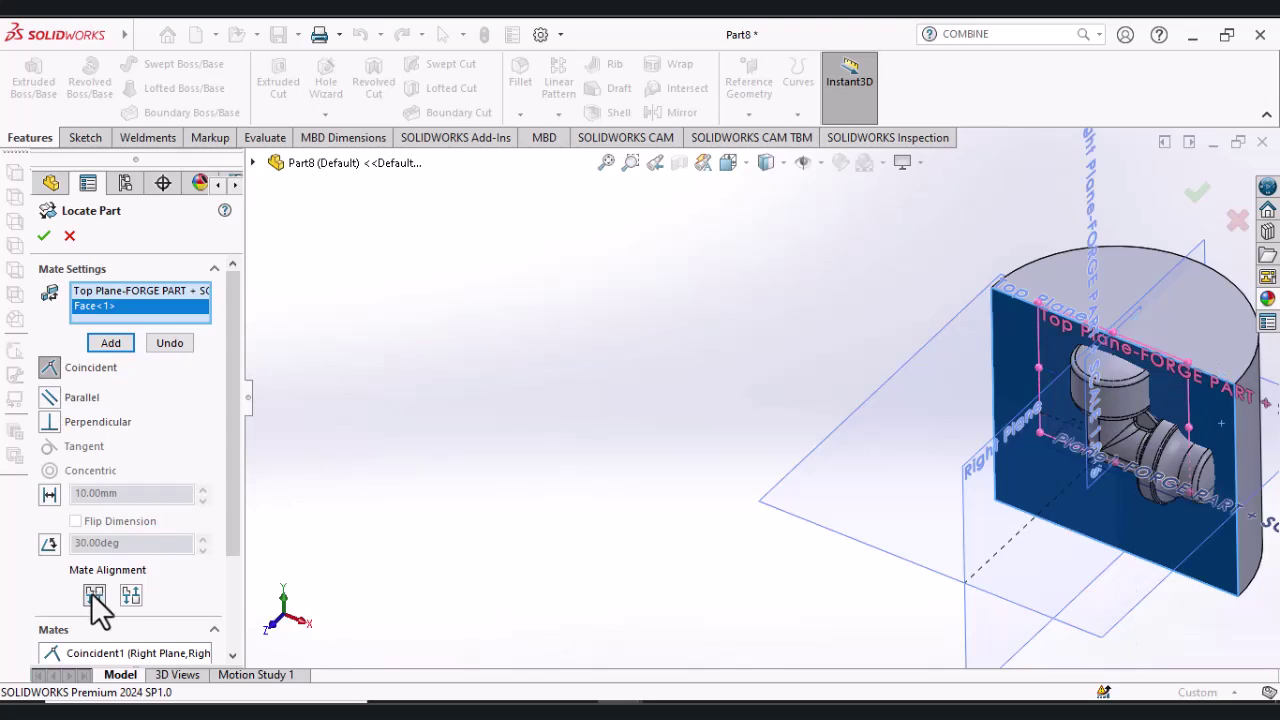
left_click(110, 343)
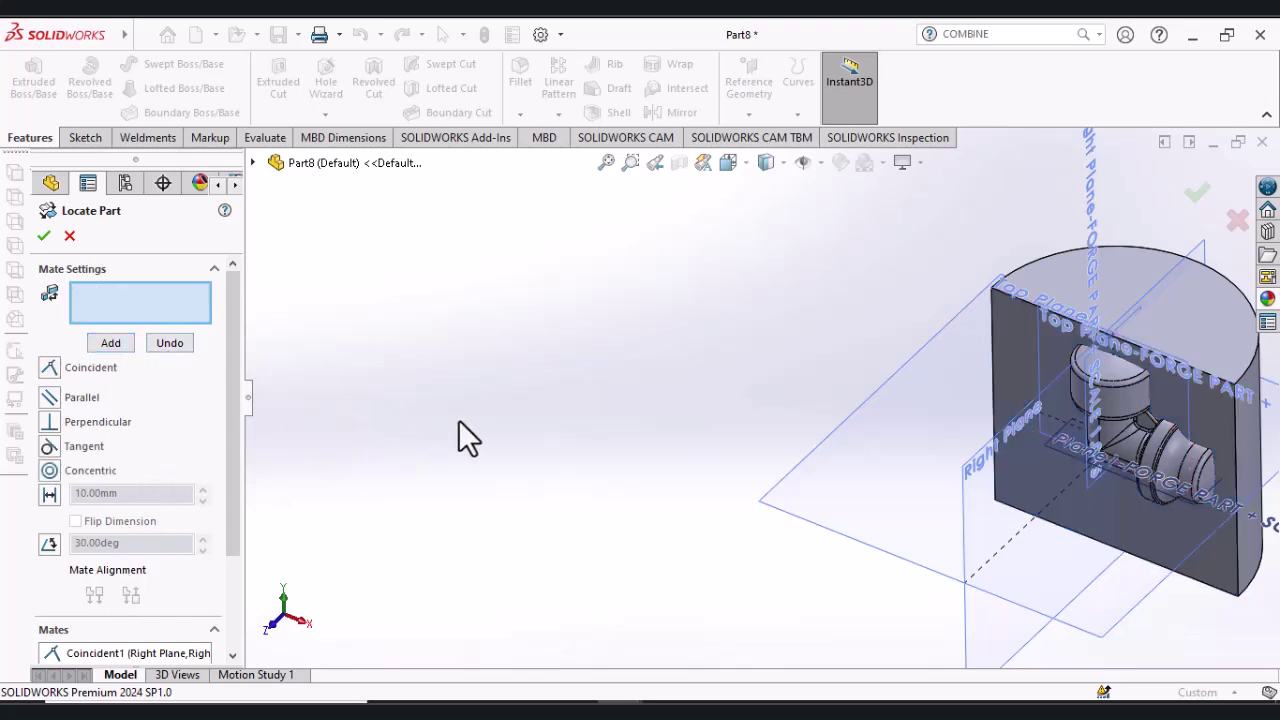
left_click(1016, 361)
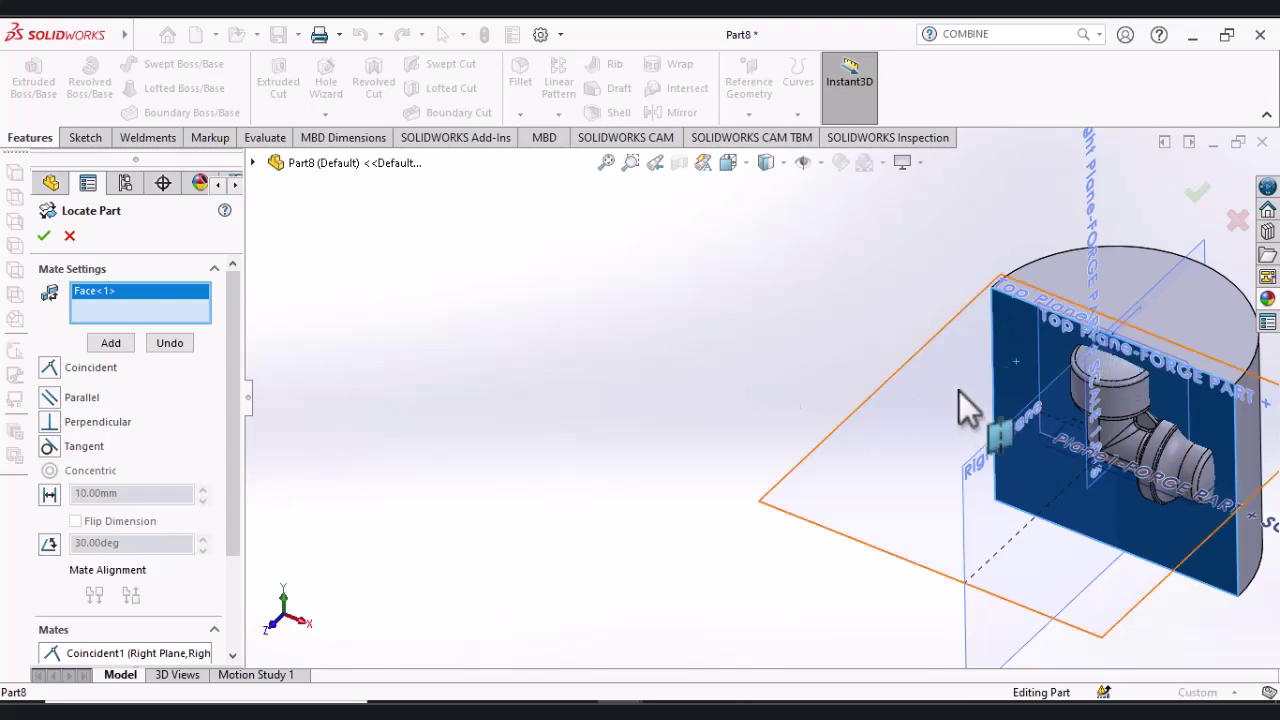
right_click(123, 295)
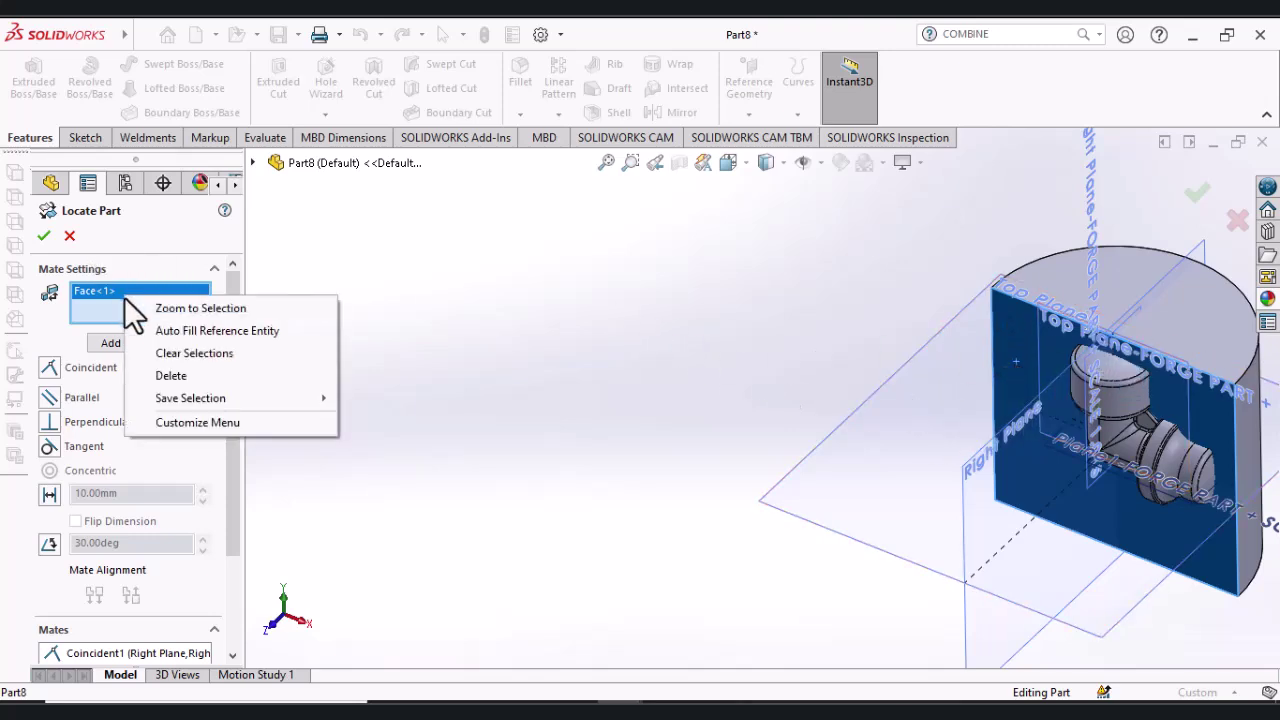
left_click(172, 375)
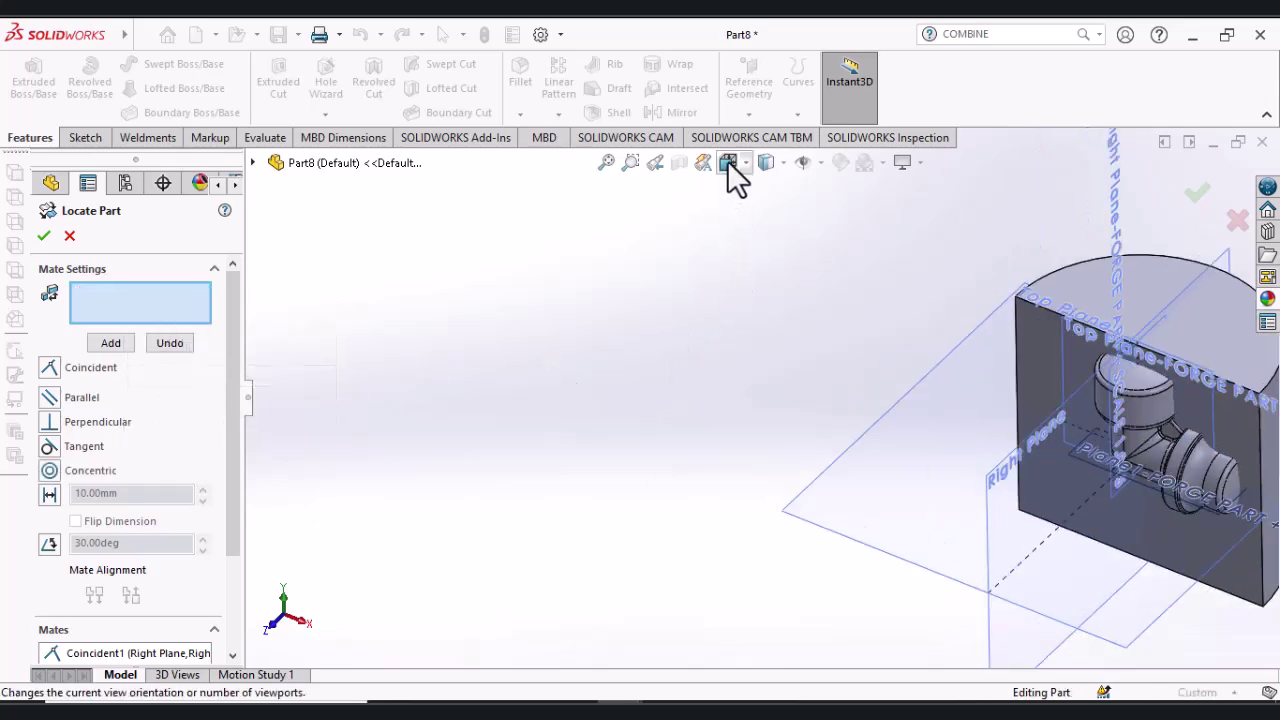
Step: Add a flipped 20 mm distance mate between the forge part's Plane1 and the block's Top Plane, and finish locating the part
left_click(728, 163)
left_click(549, 553)
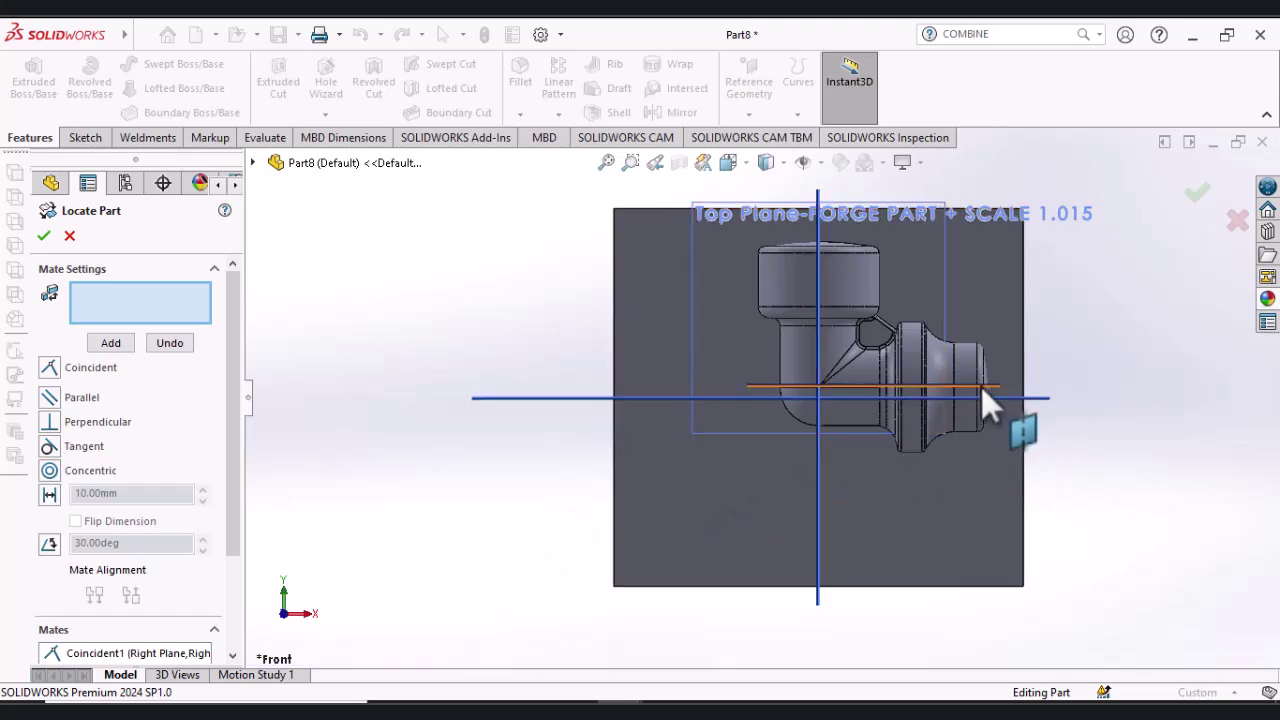
left_click(981, 388)
left_click(995, 396)
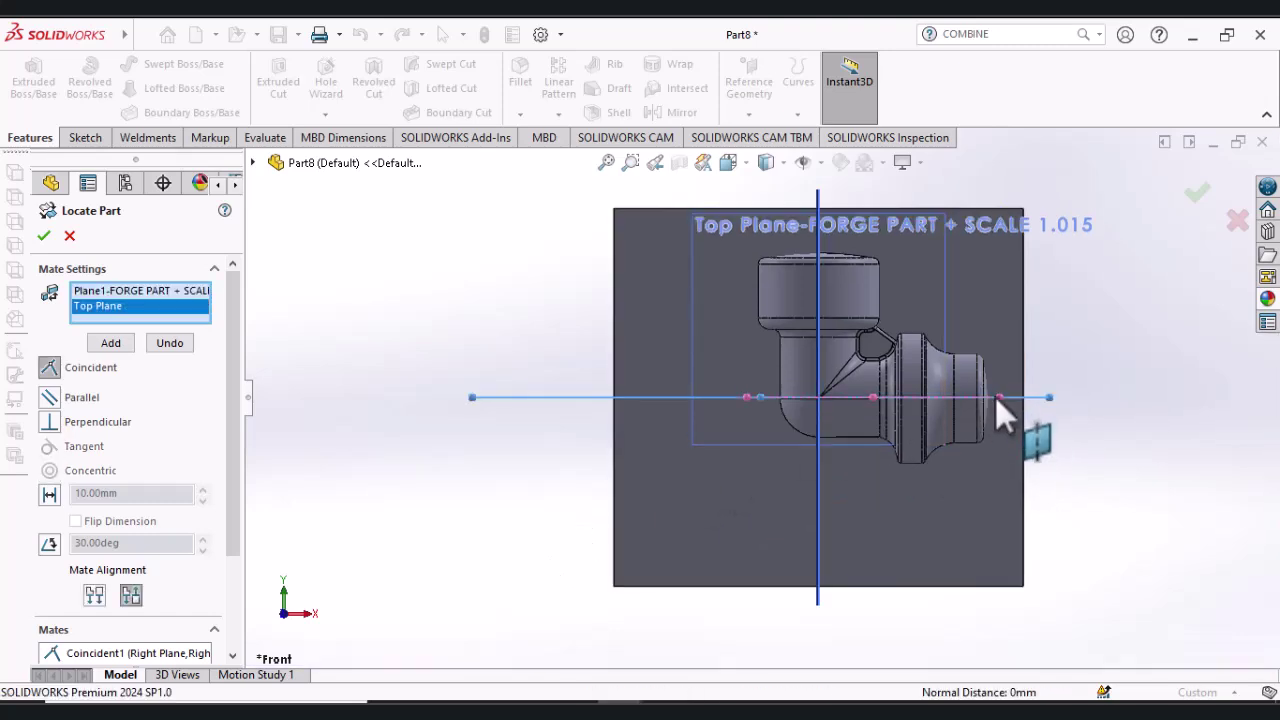
left_click(48, 496)
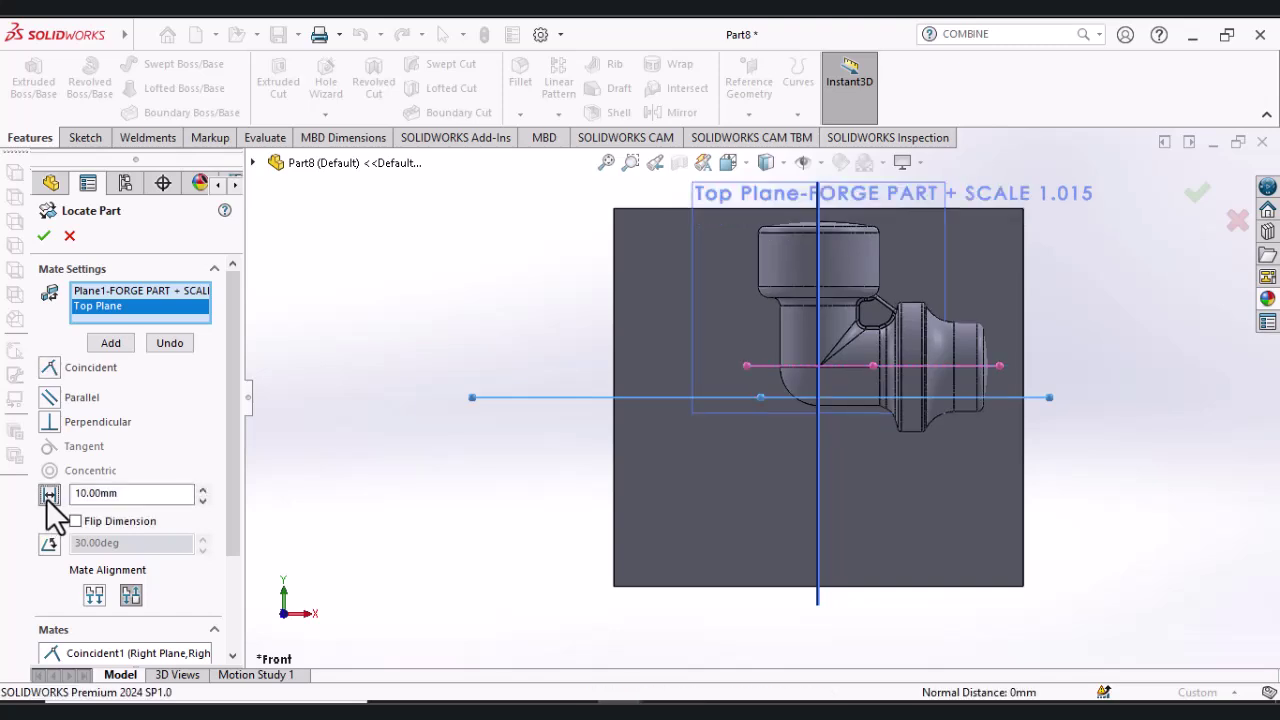
left_click(90, 522)
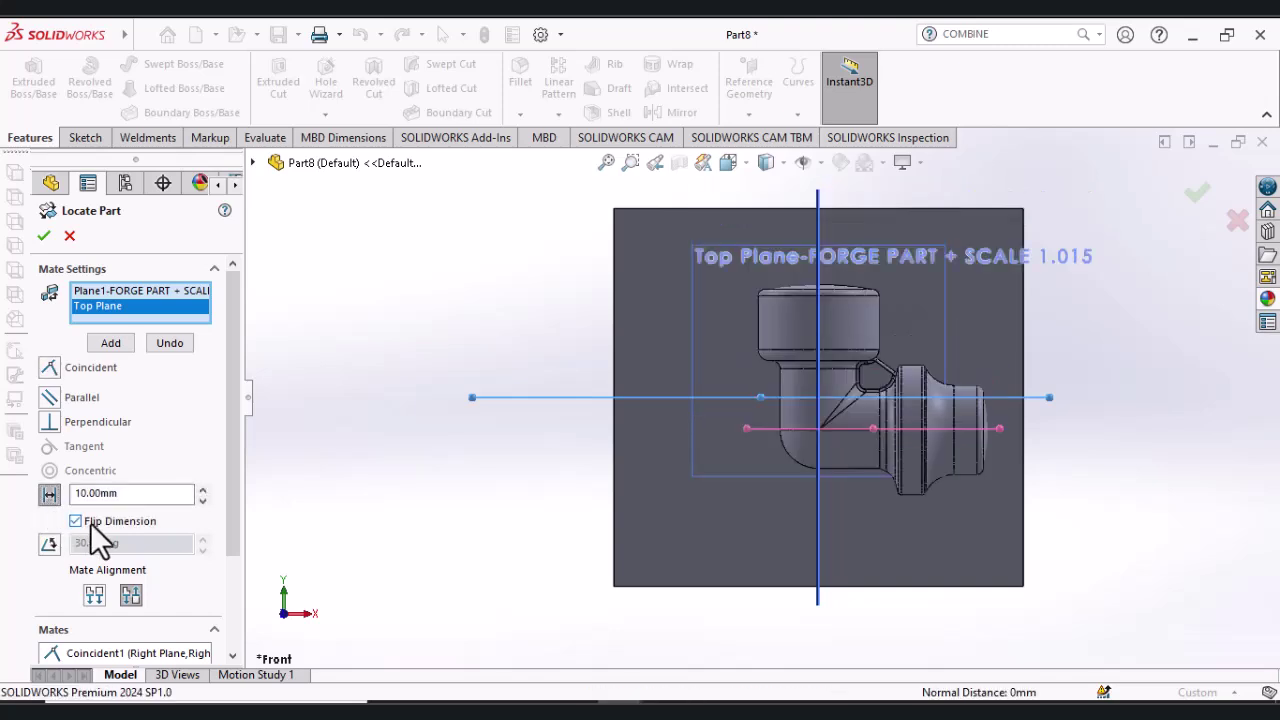
double_click(160, 495)
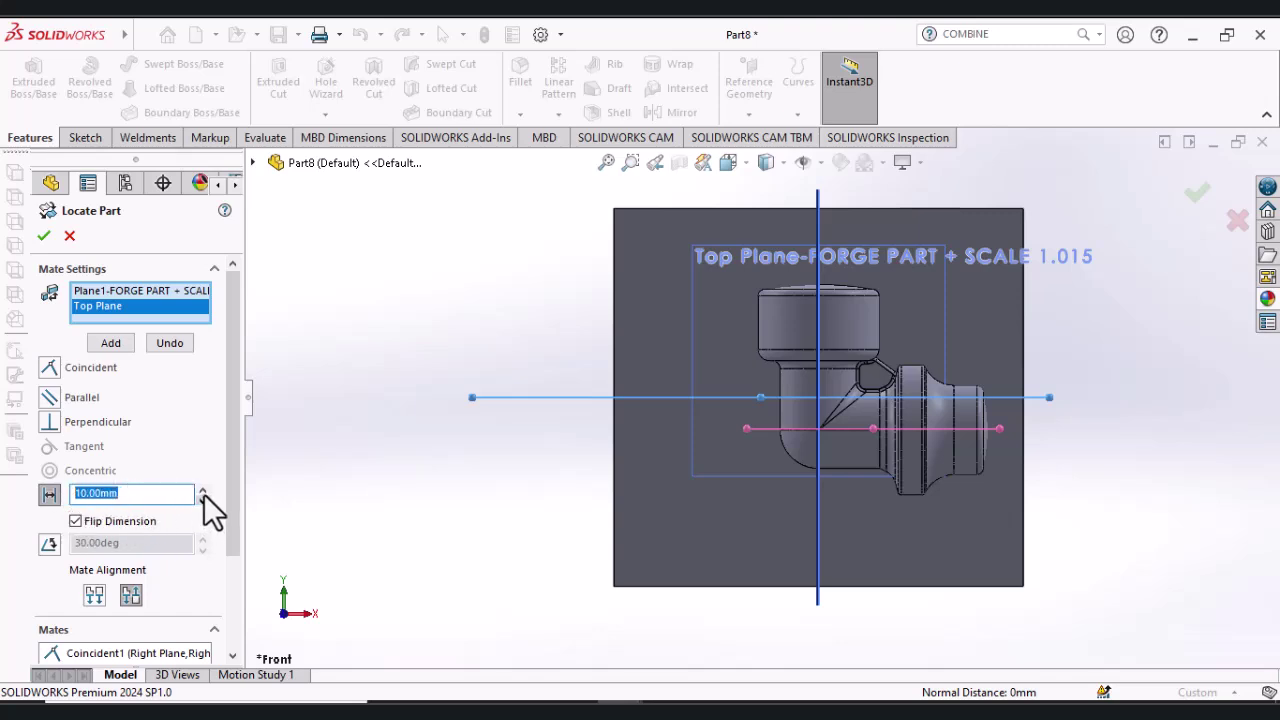
type("20")
key("Return")
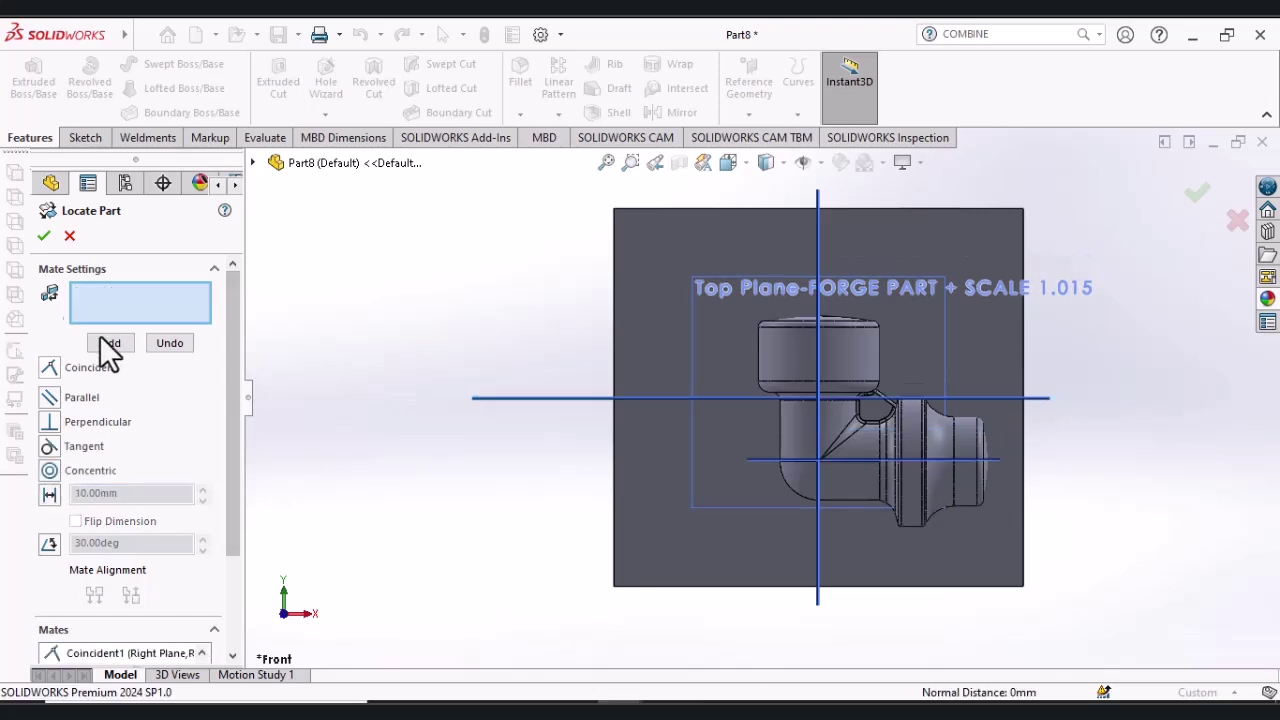
left_click(44, 236)
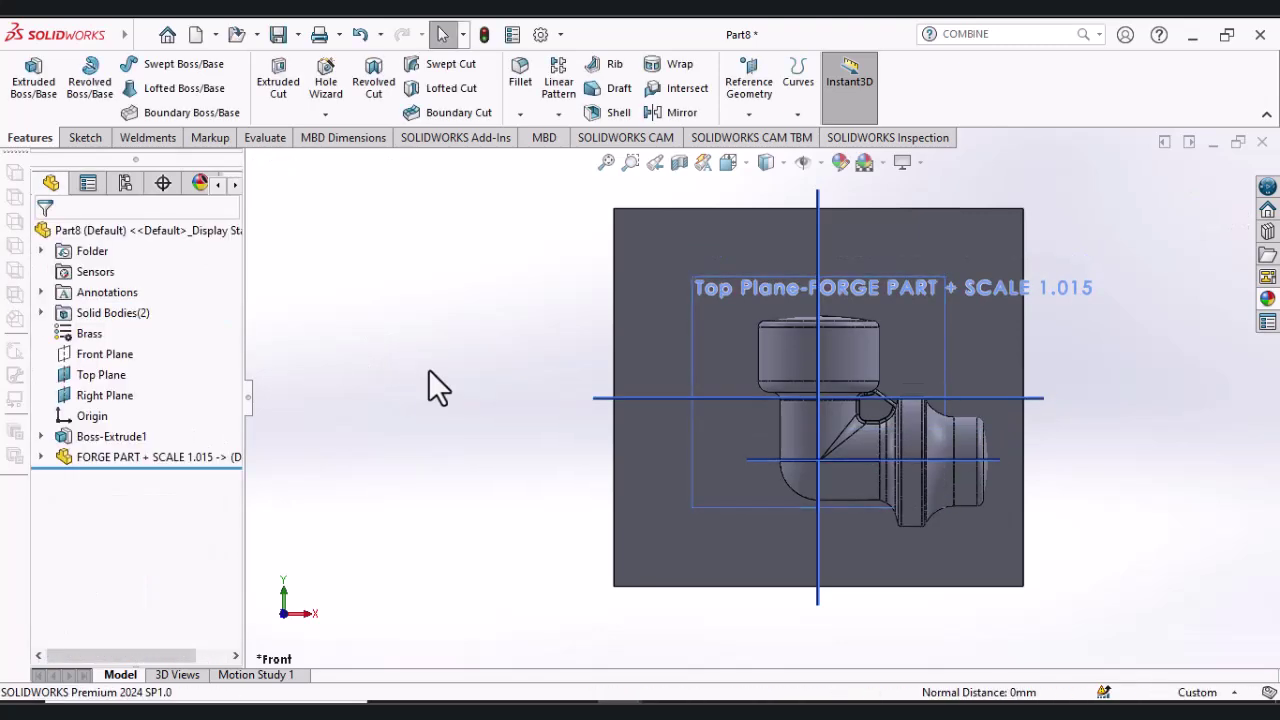
Step: Hide all reference planes in the graphics area
middle_click_drag(434, 410, 831, 409)
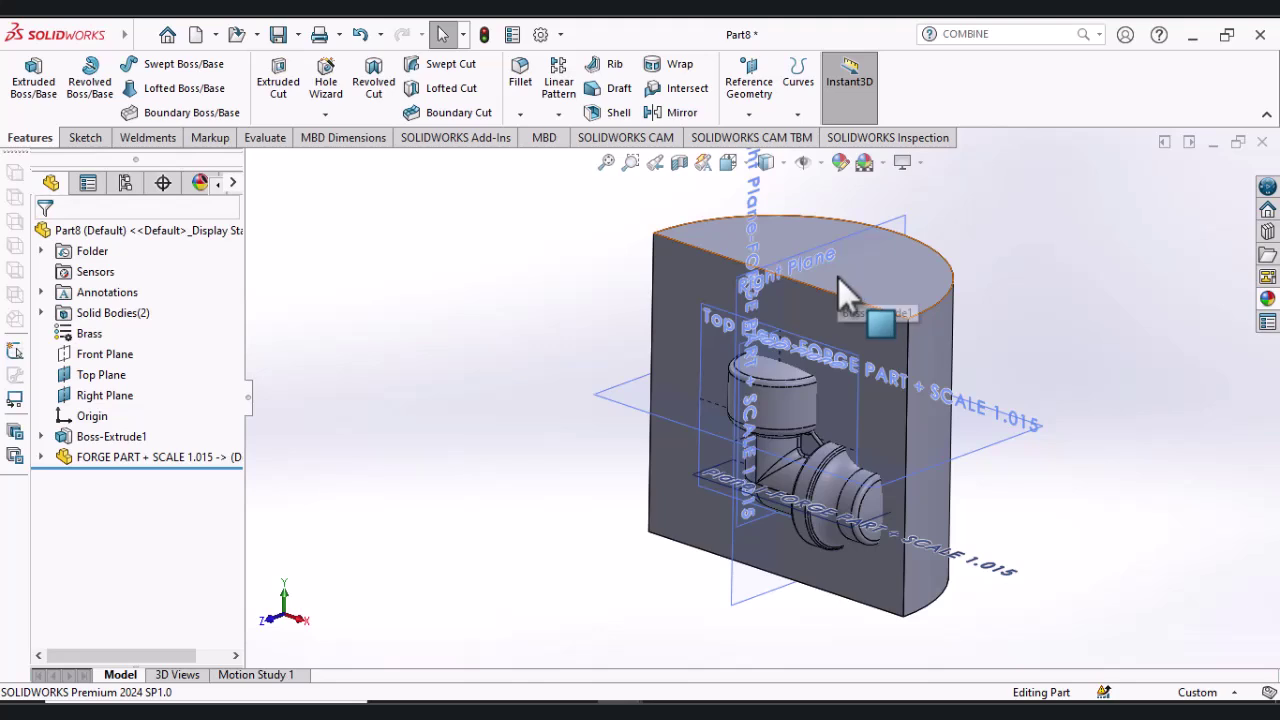
left_click(820, 163)
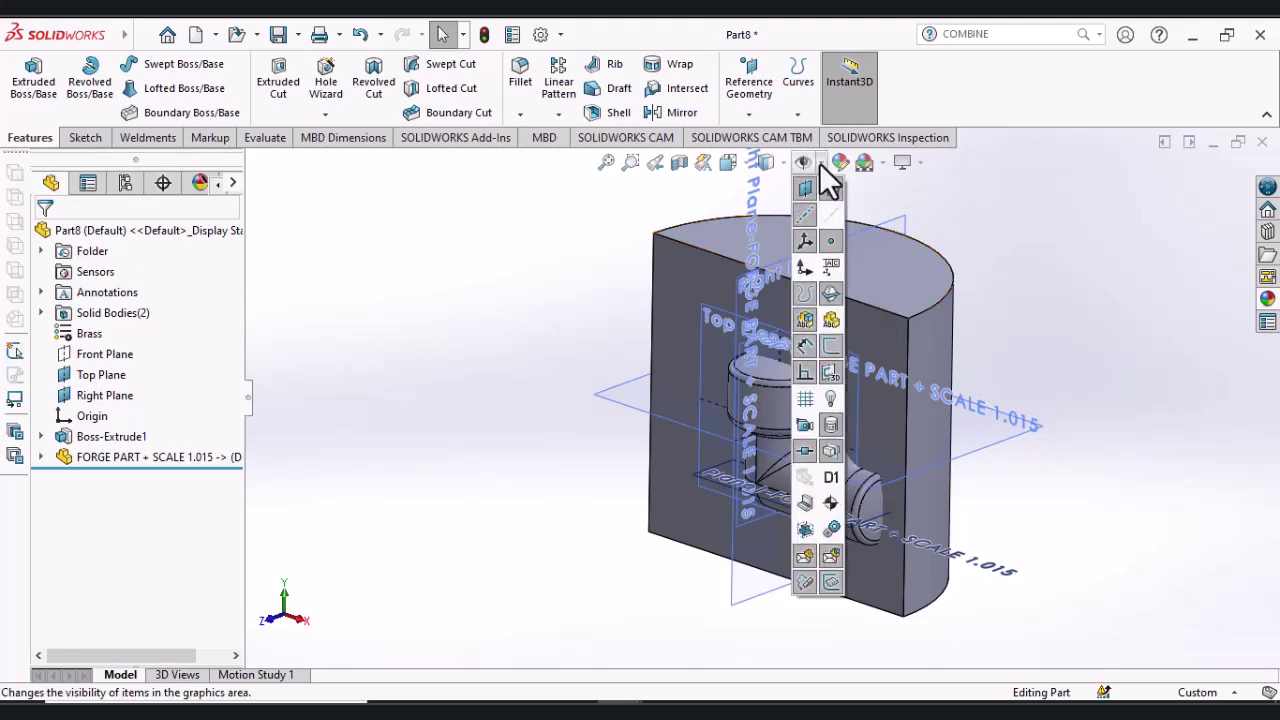
left_click(653, 196)
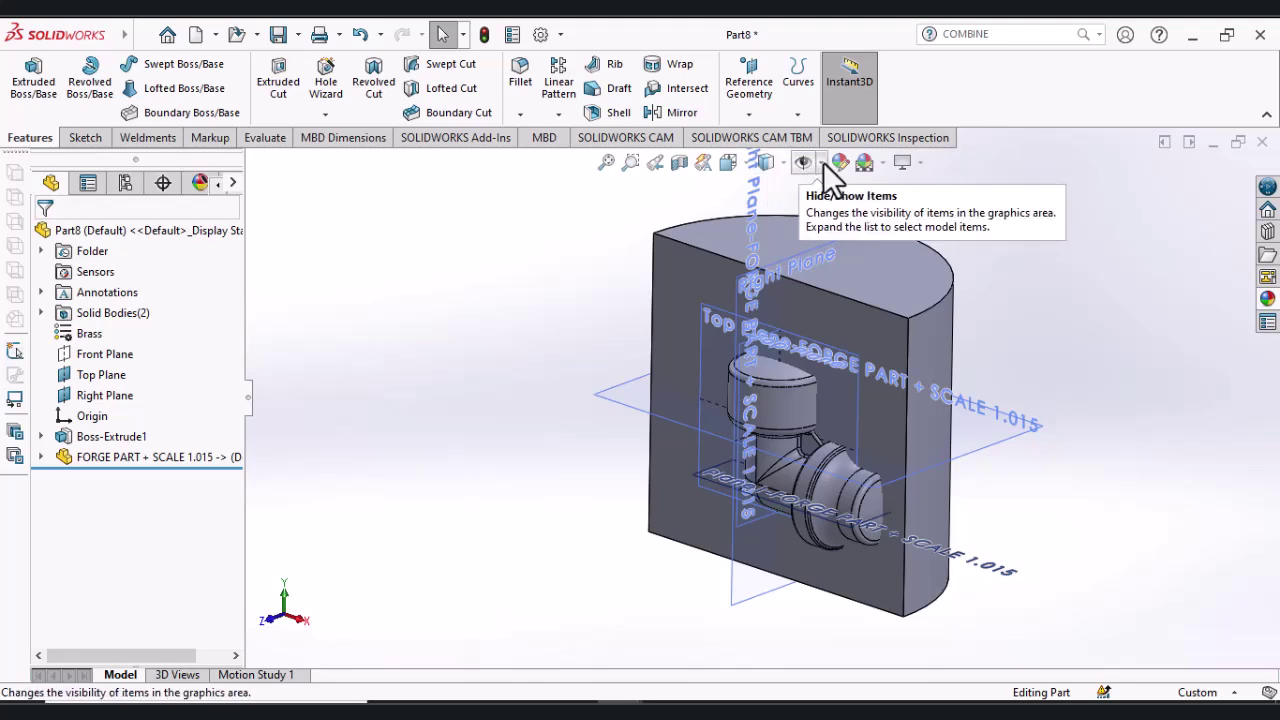
left_click(822, 162)
left_click(805, 188)
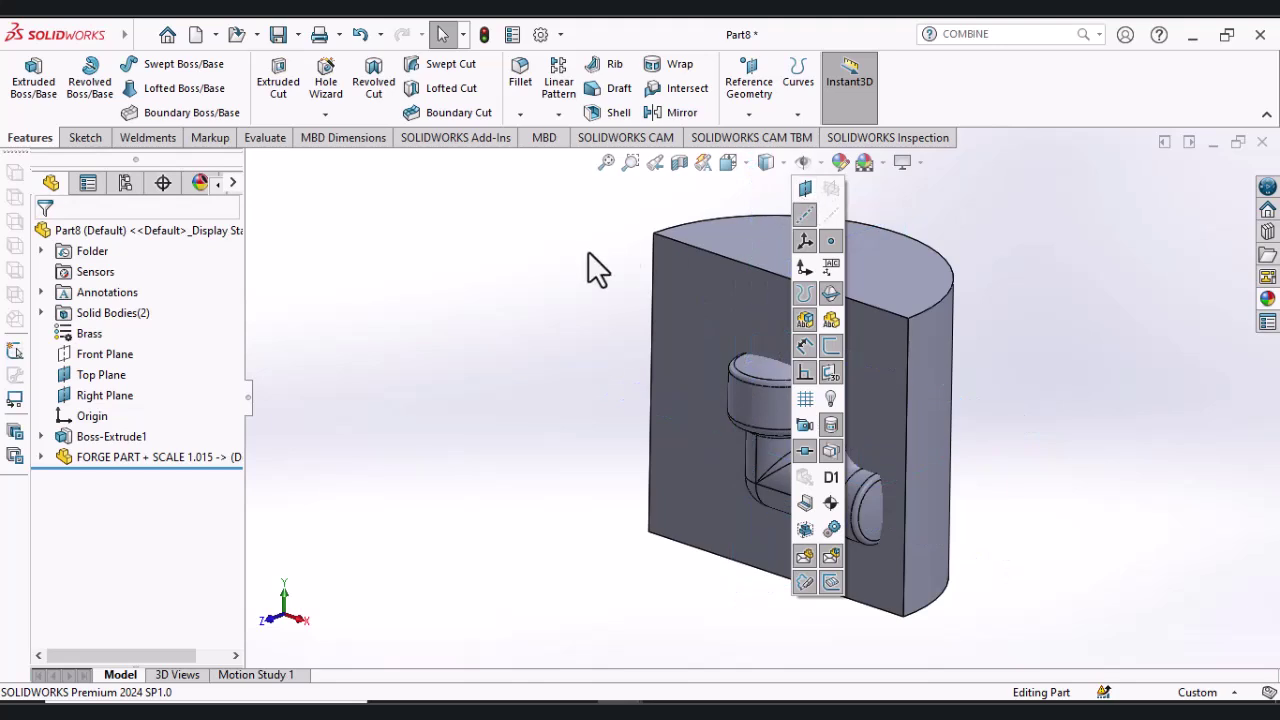
Step: Combine the bodies with the Subtract operation, using the half-cylinder as the main body and the inserted elbow as the body to subtract
mouse_move(64, 40)
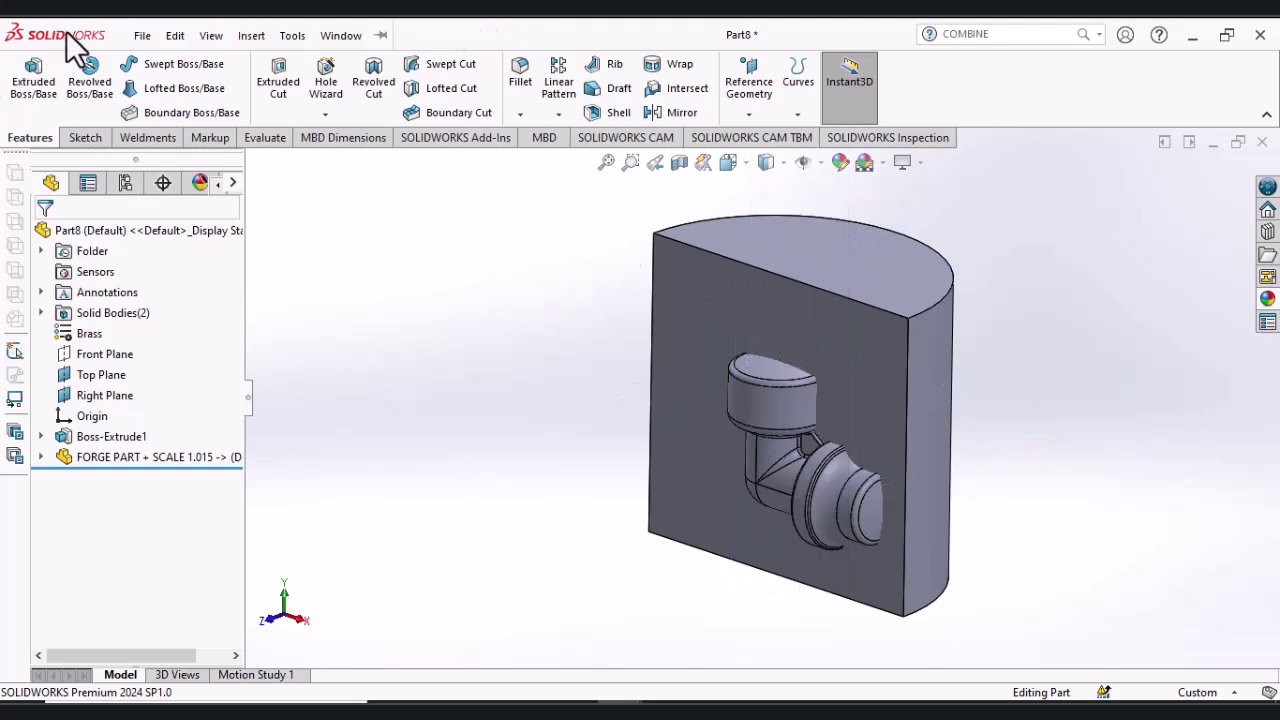
left_click(143, 36)
left_click(150, 36)
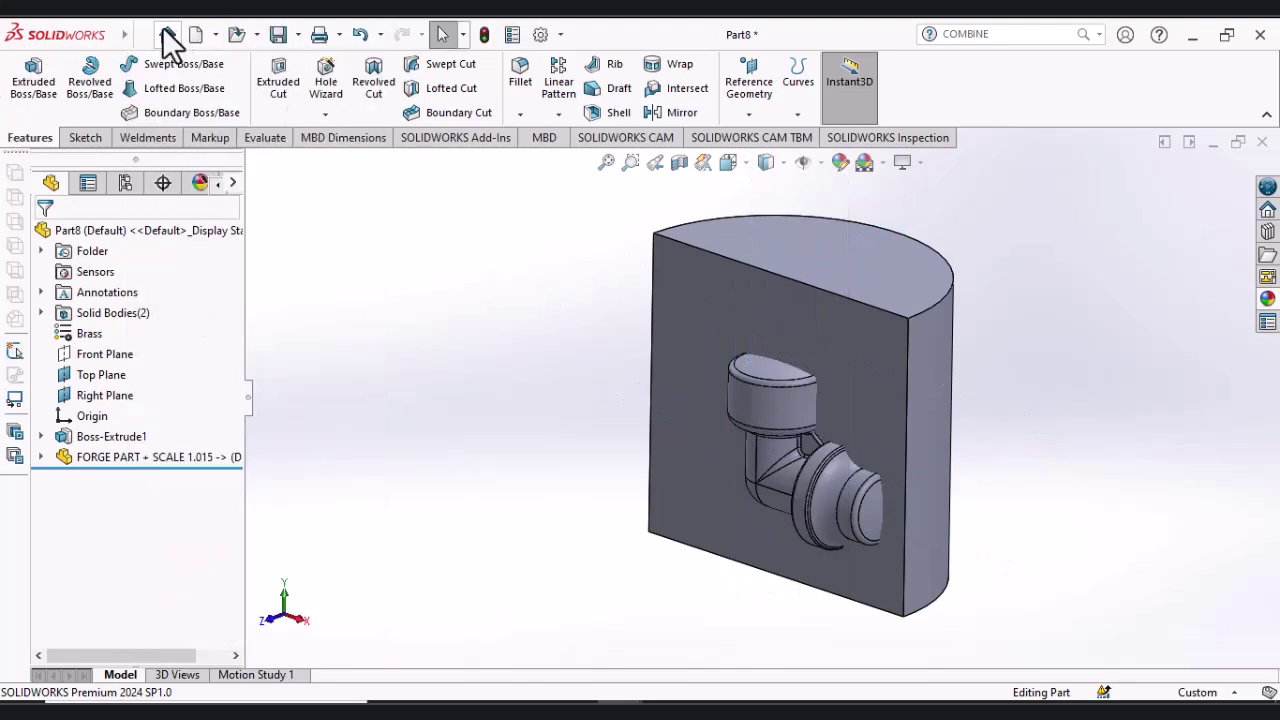
left_click(251, 36)
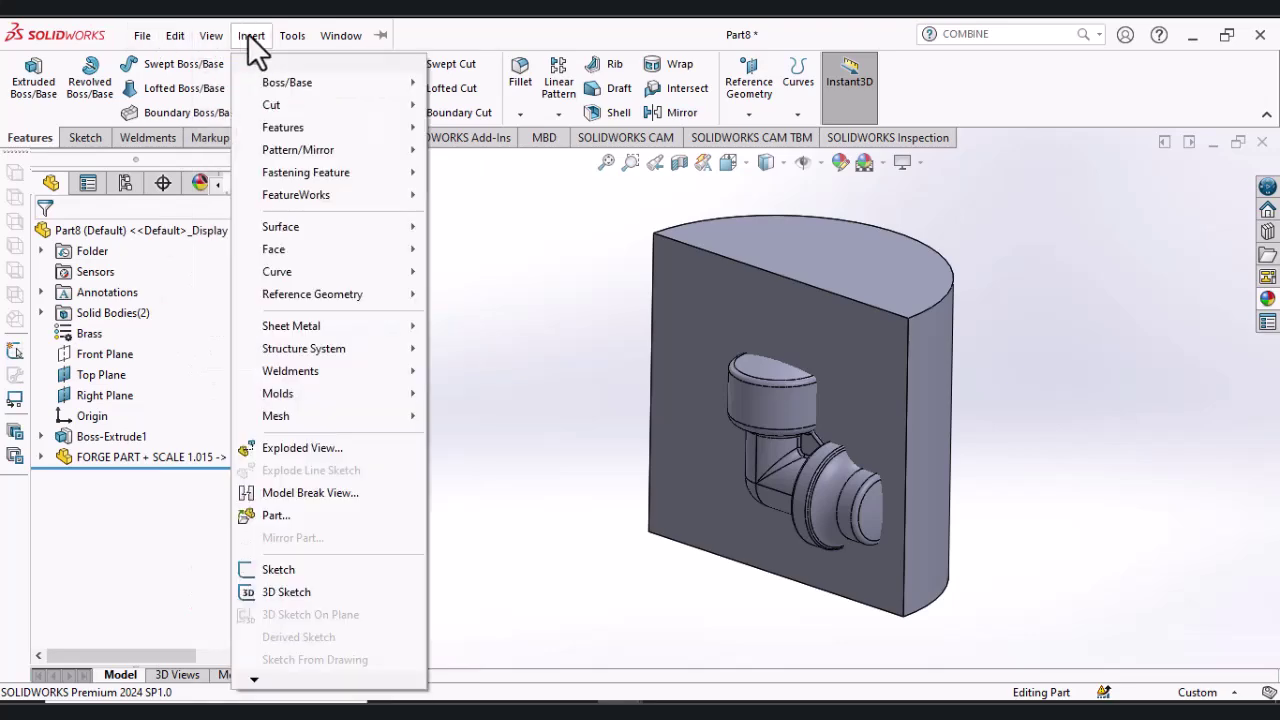
mouse_move(288, 125)
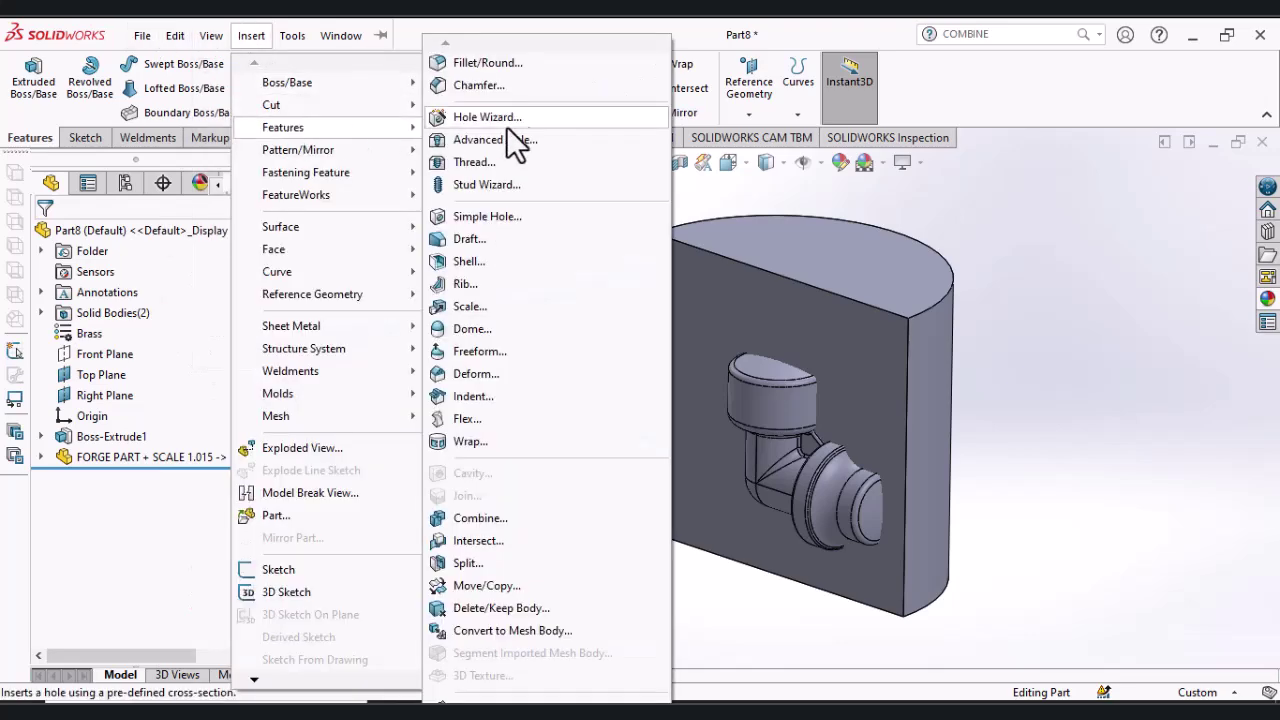
left_click(486, 518)
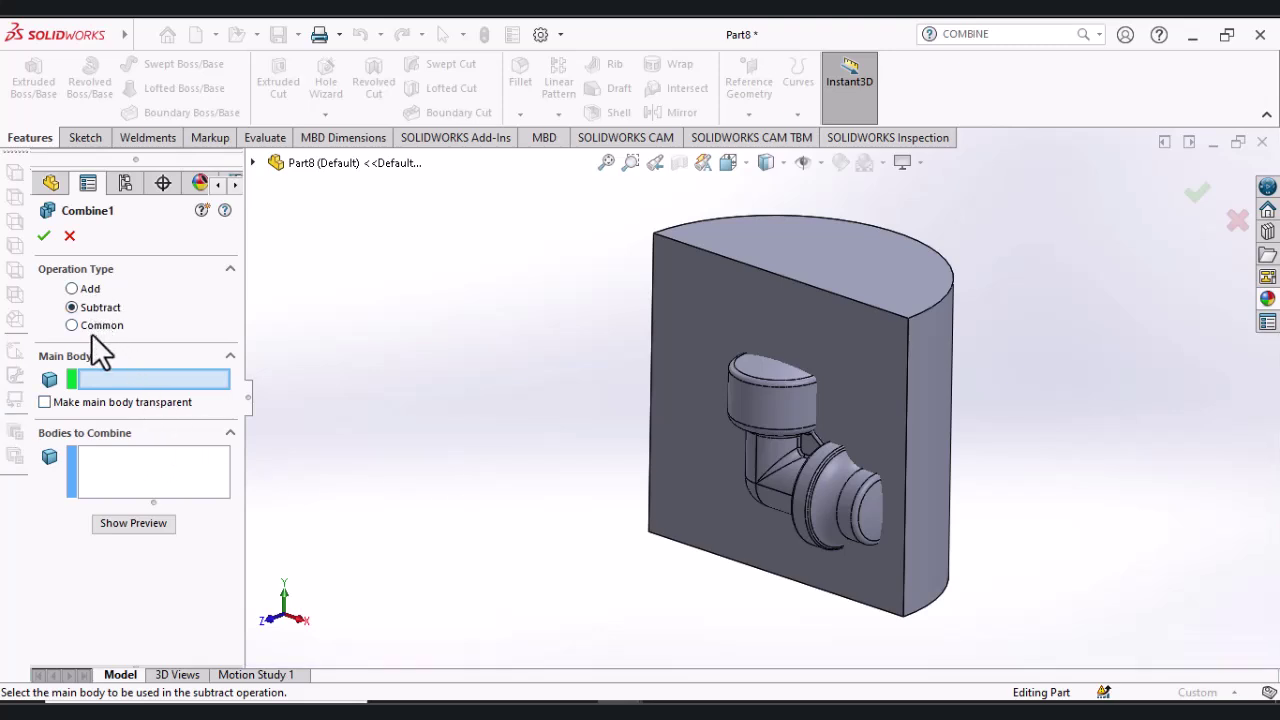
left_click(83, 289)
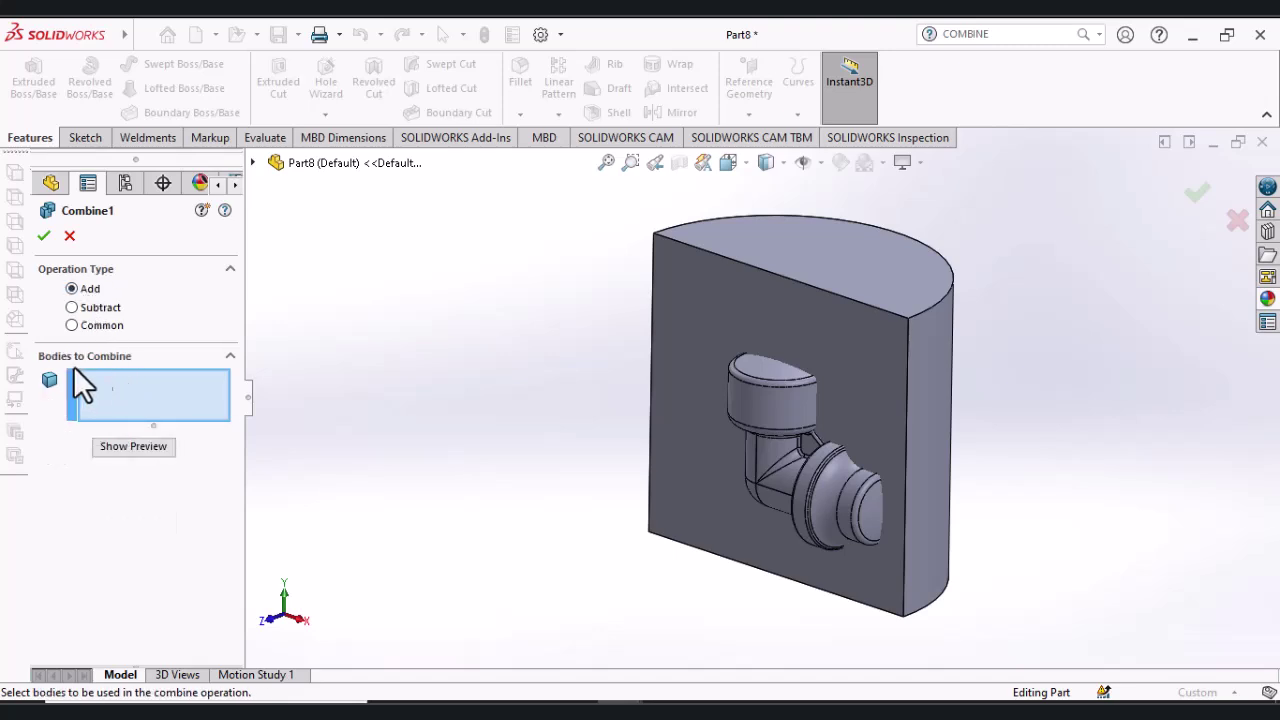
left_click(95, 308)
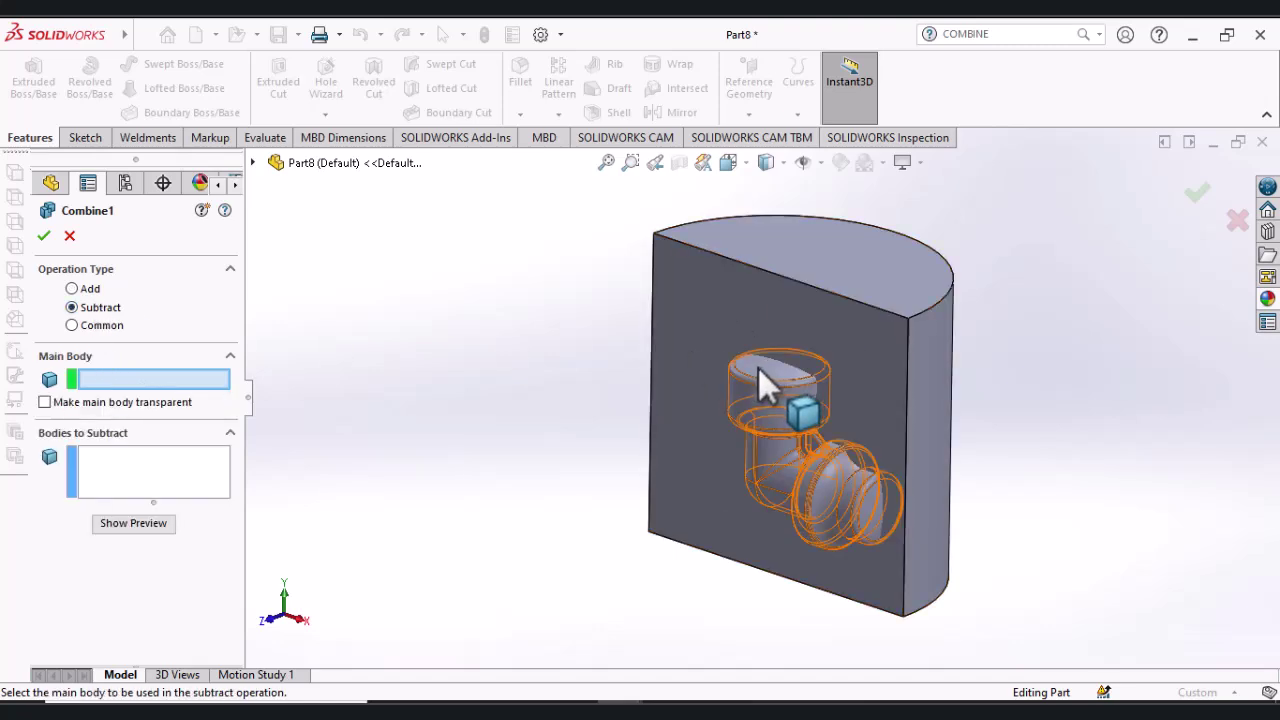
left_click(87, 327)
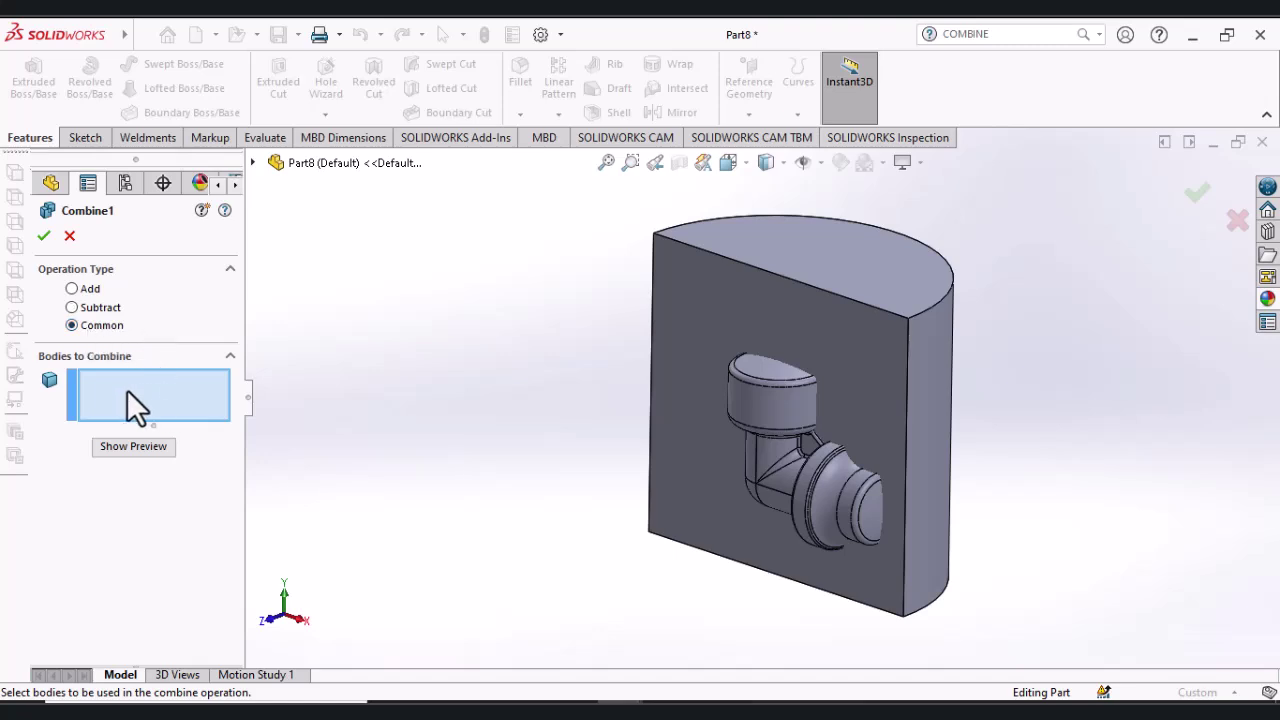
left_click(71, 307)
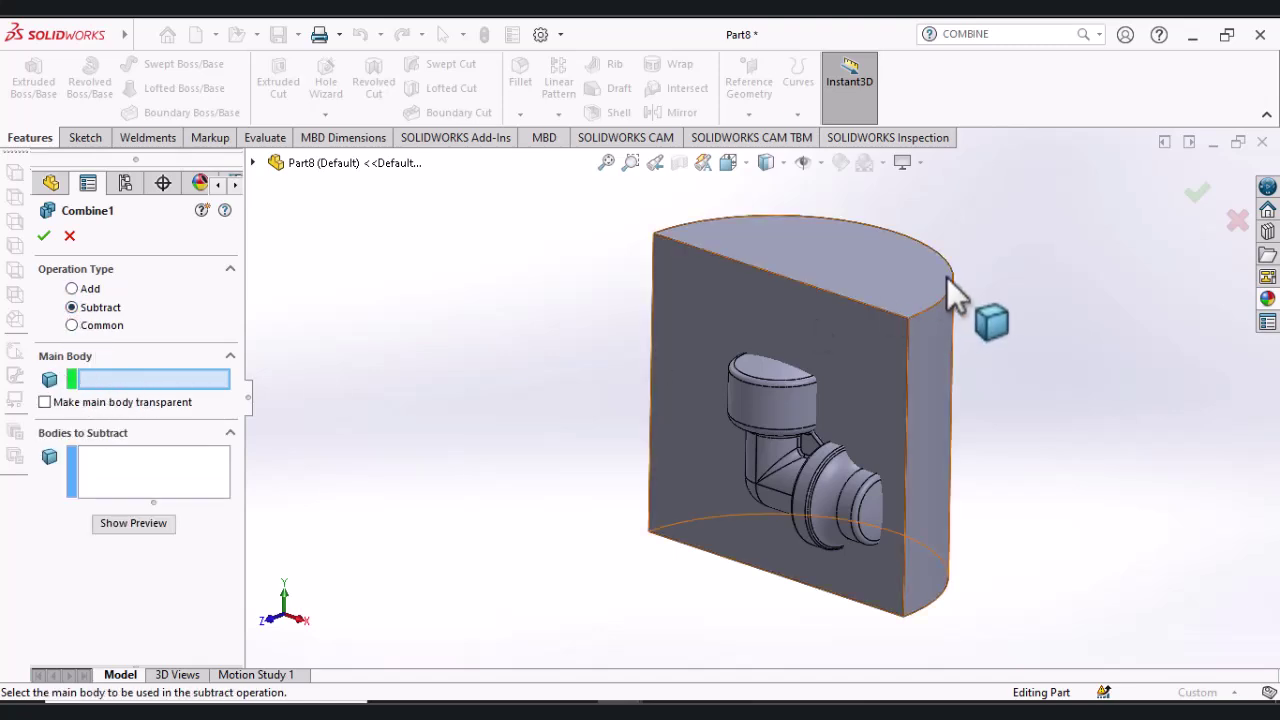
left_click(877, 260)
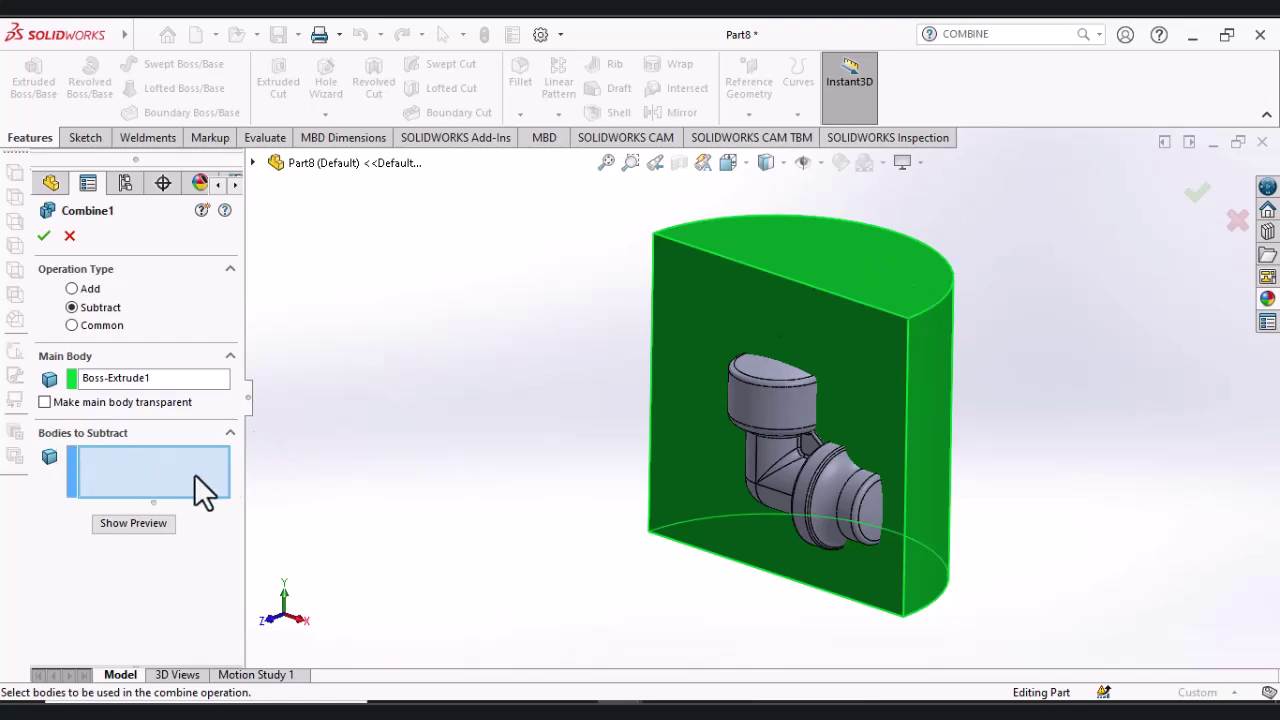
left_click(792, 401)
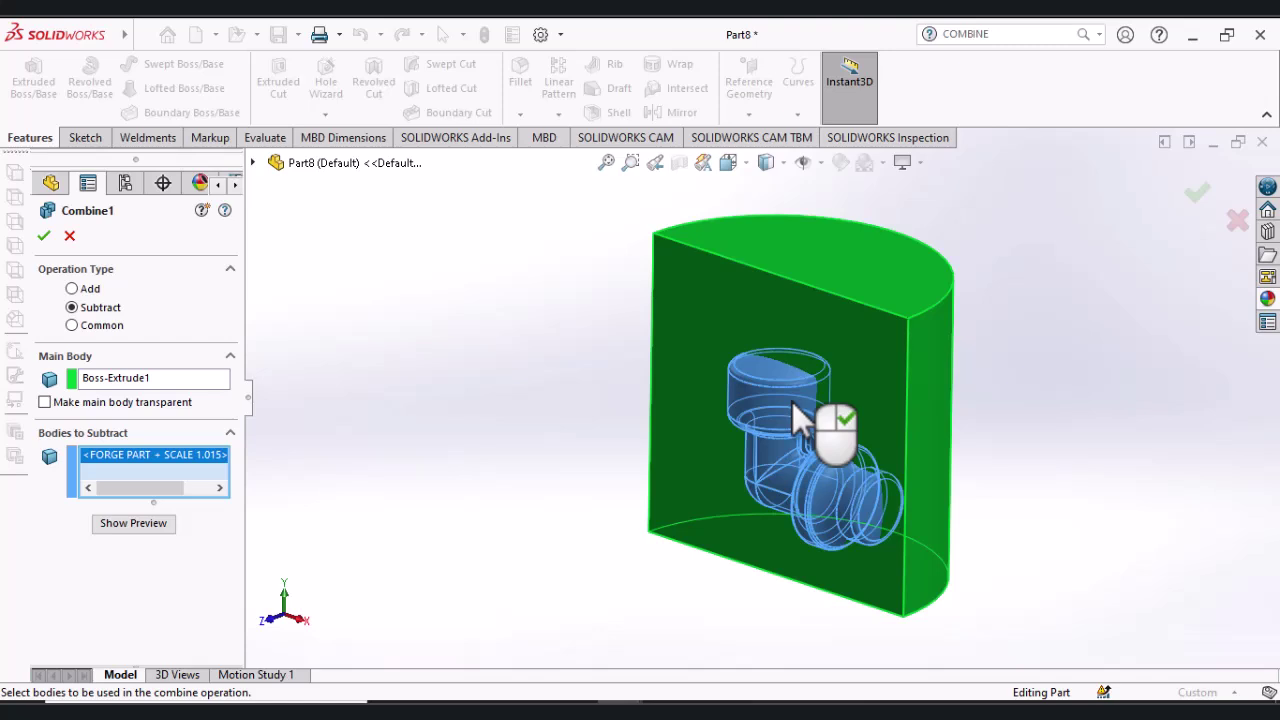
left_click(42, 236)
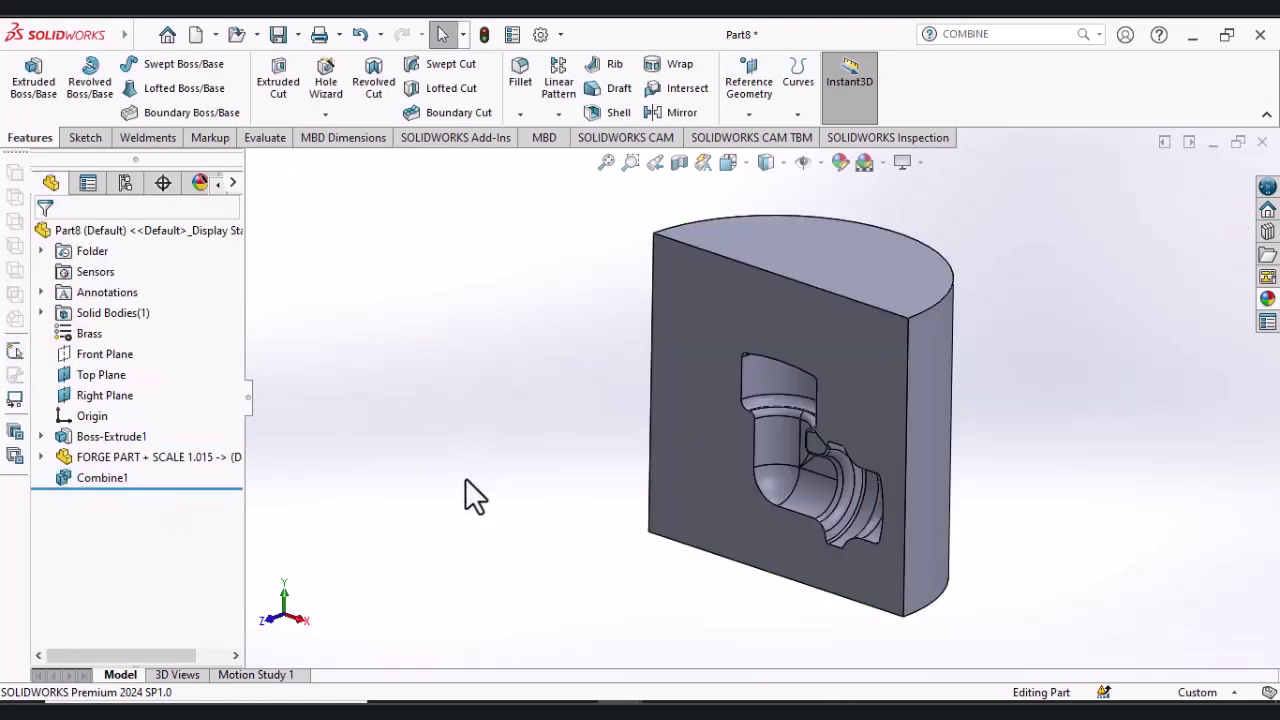
Step: Examine the elbow cavity cut into the half-cylinder's flat face from several angles
middle_click_drag(450, 493, 566, 497)
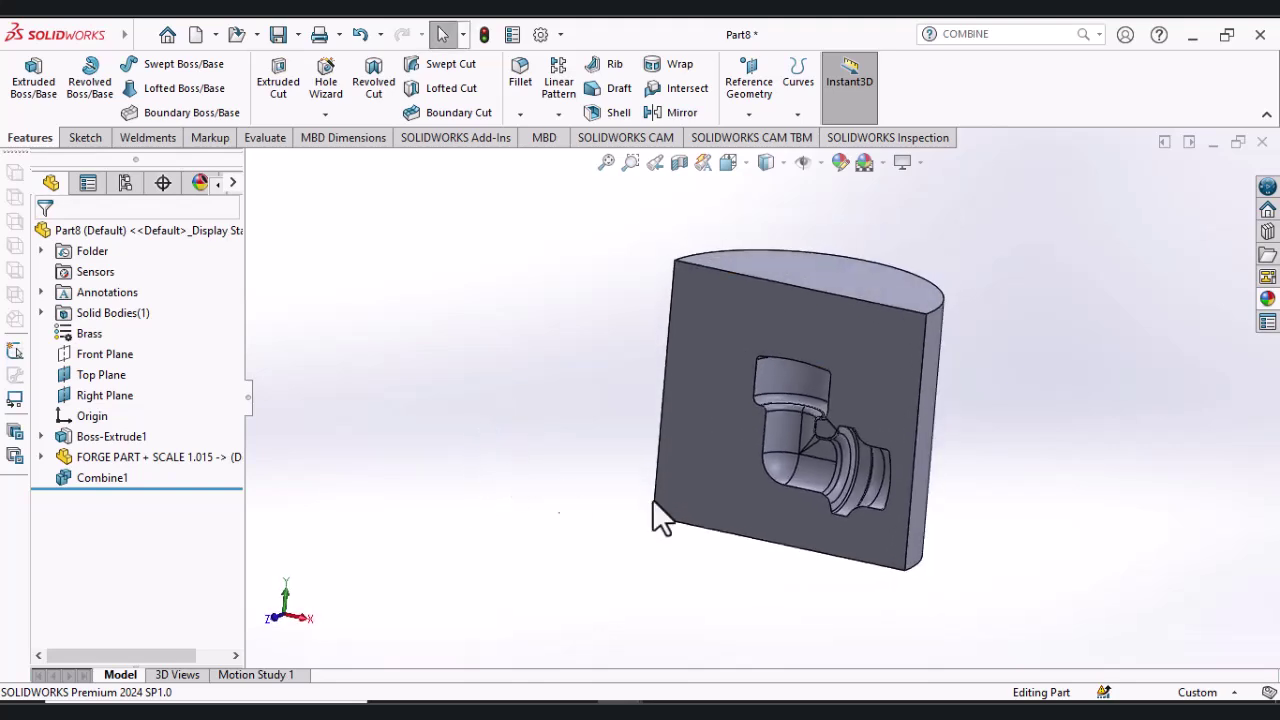
scroll(885, 411, "down", 2)
scroll(886, 418, "down", 2)
scroll(791, 440, "up", 2)
middle_click_drag(782, 415, 783, 441)
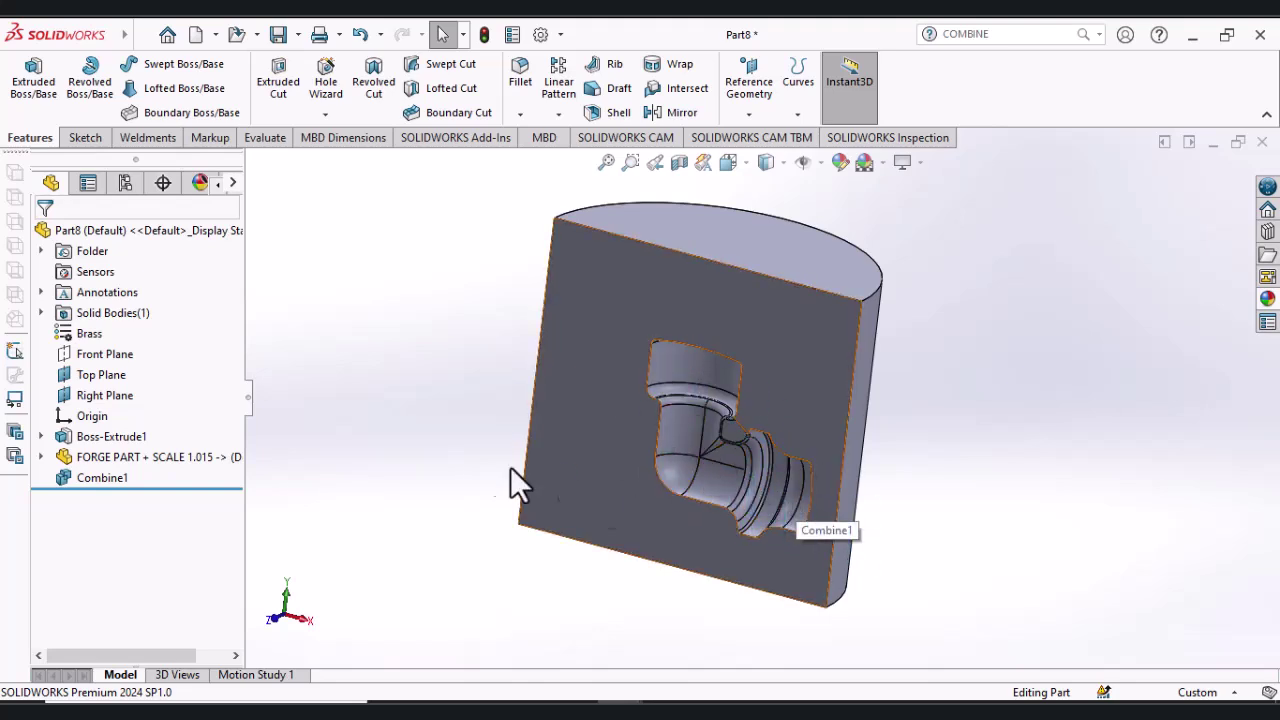
middle_click_drag(476, 462, 479, 458)
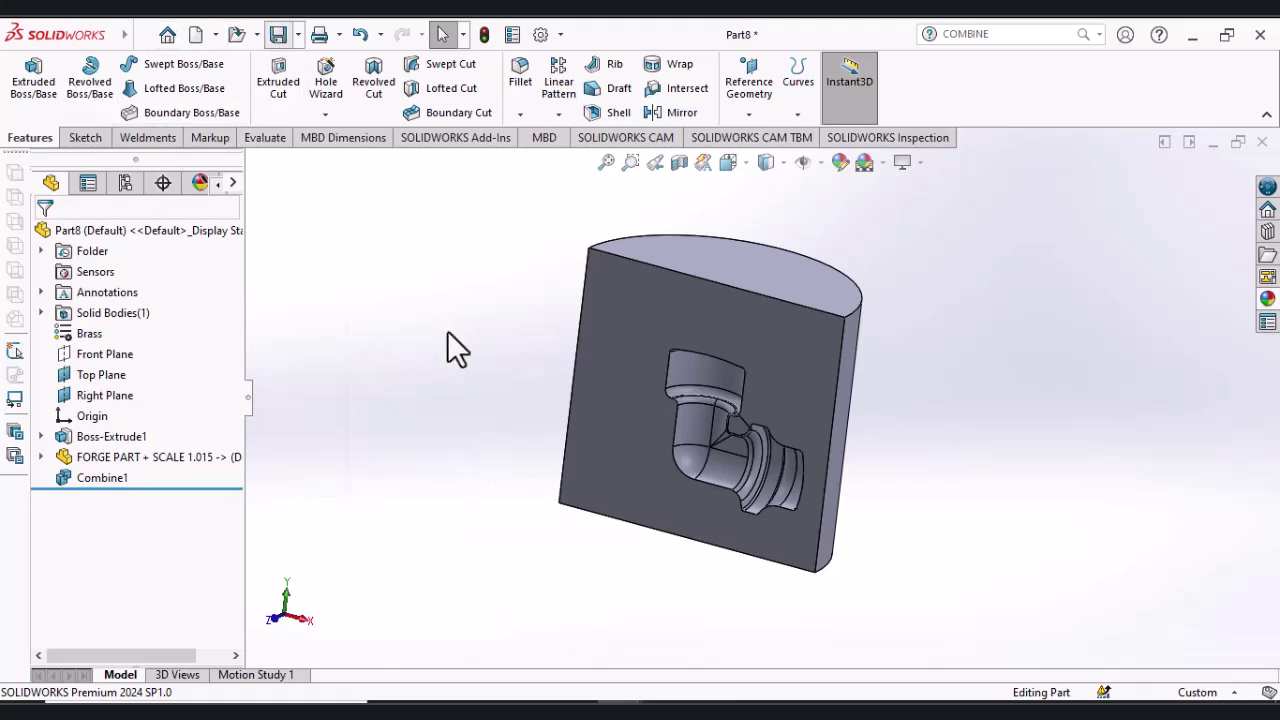
Step: Save the mold half in the 3D MODEL folder as FORGE PART - MOLD-1-1, including all modified component documents
key("ctrl+s")
left_click(608, 256)
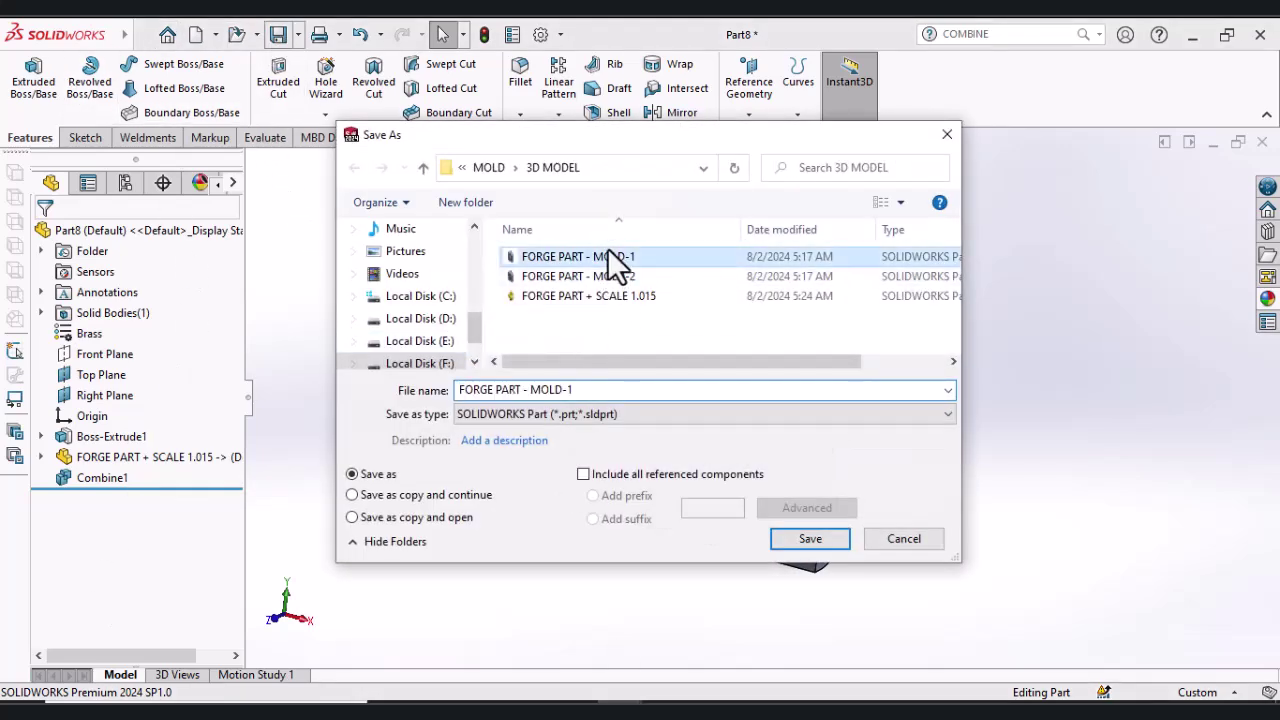
left_click(600, 390)
left_click(600, 390)
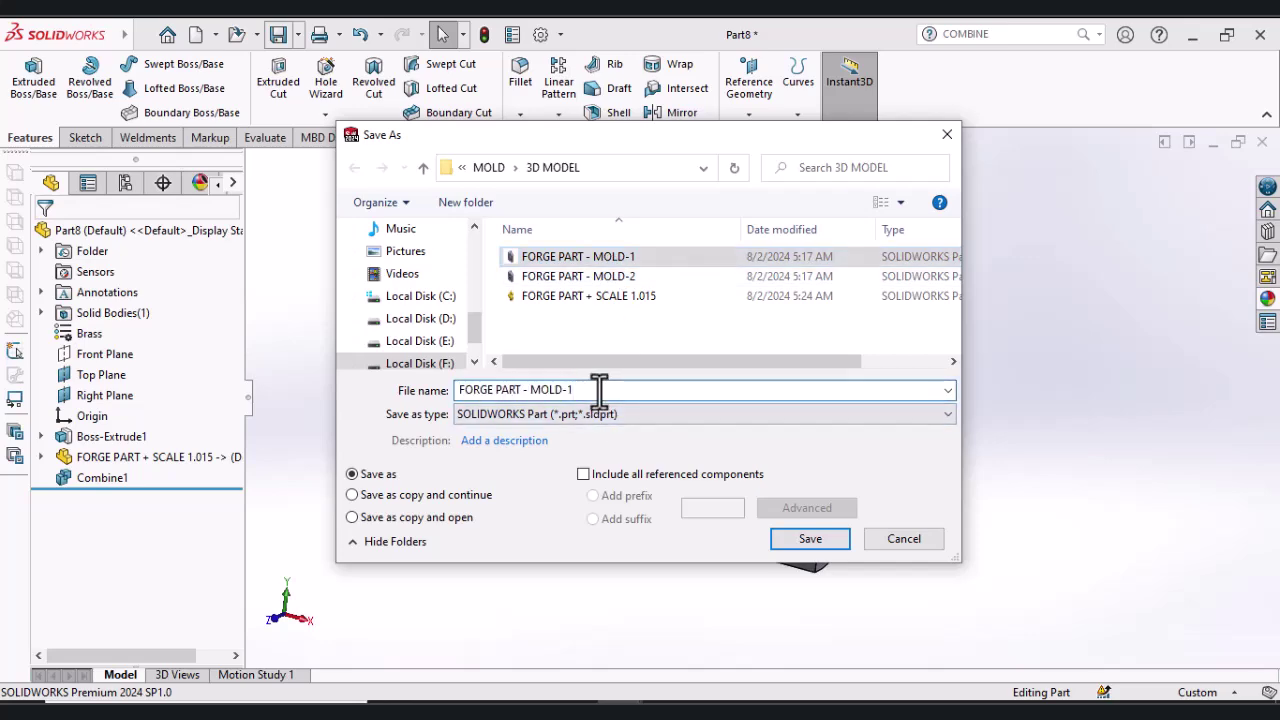
type("-1")
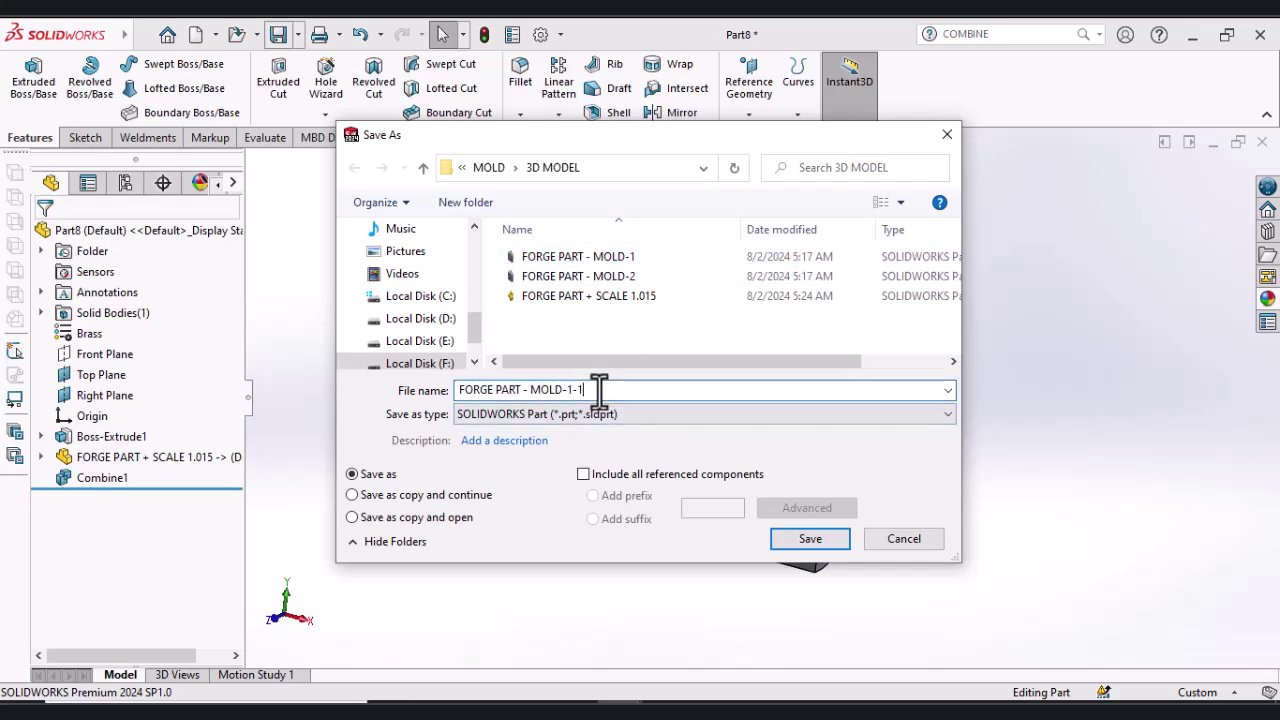
left_click(810, 539)
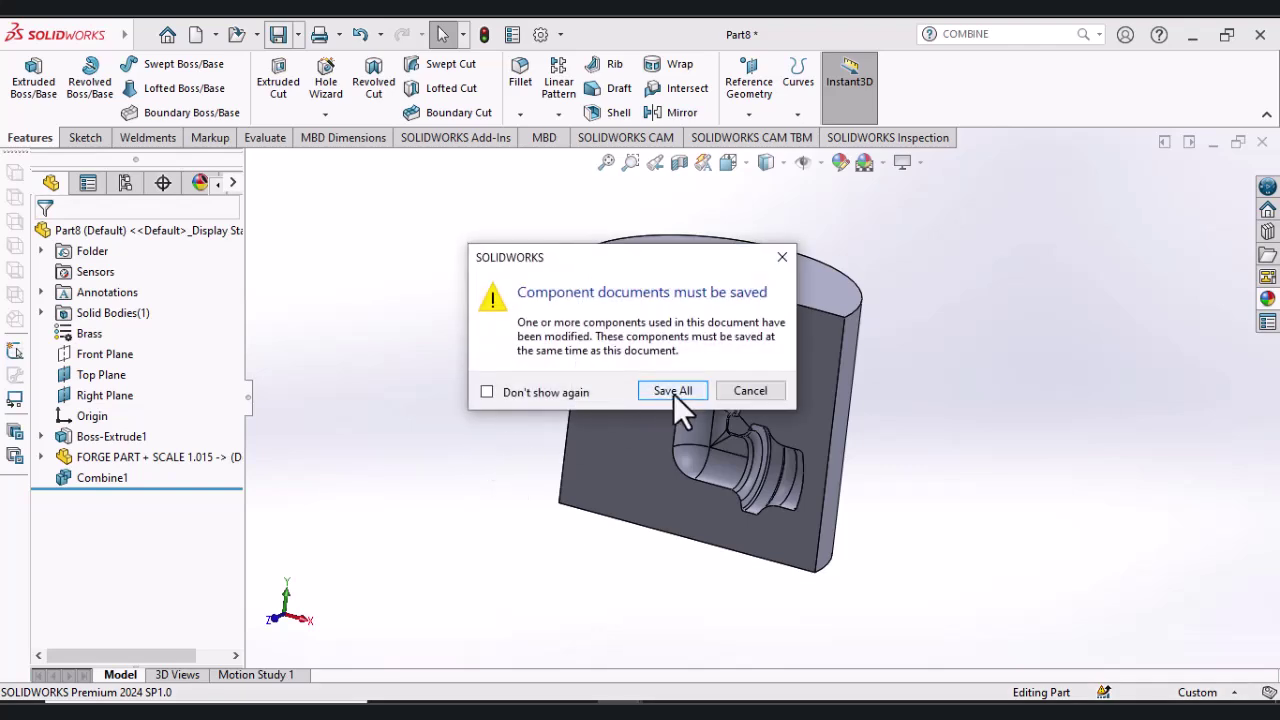
left_click(672, 391)
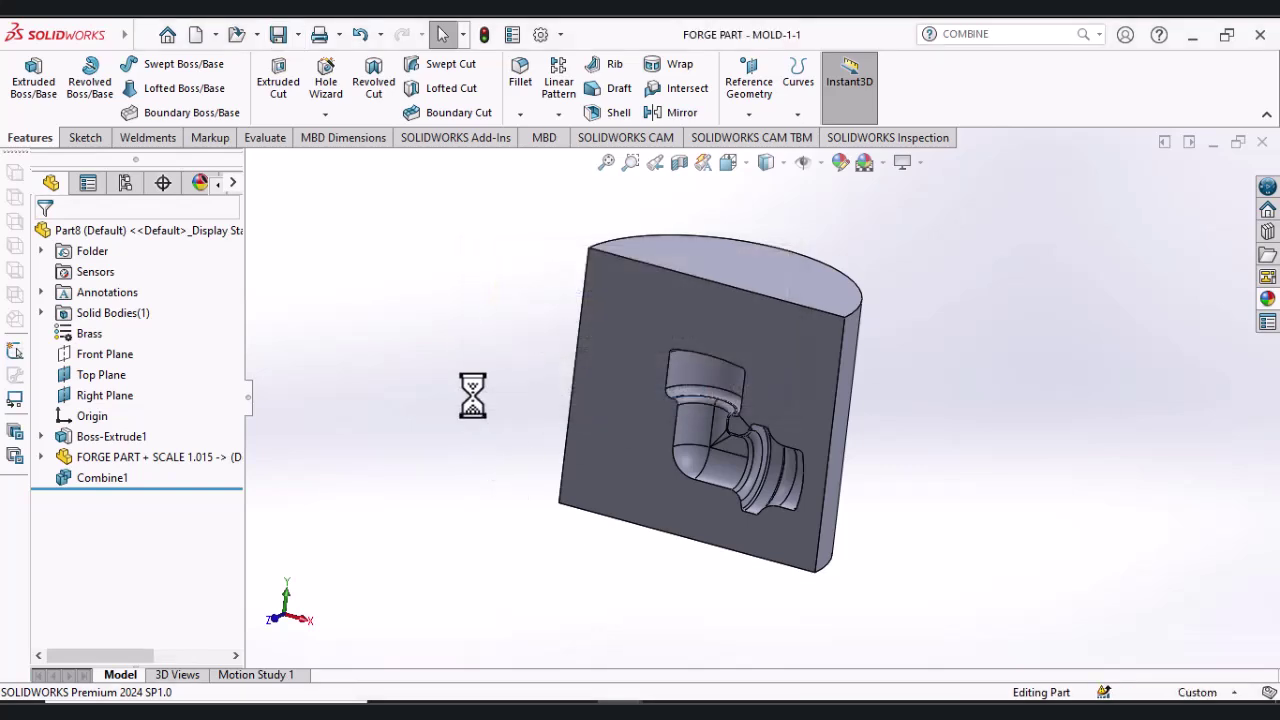
Step: Save the mold half under the new name FORGE PART - MOLD-1-2 in the same folder
scroll(498, 337, "up", 1)
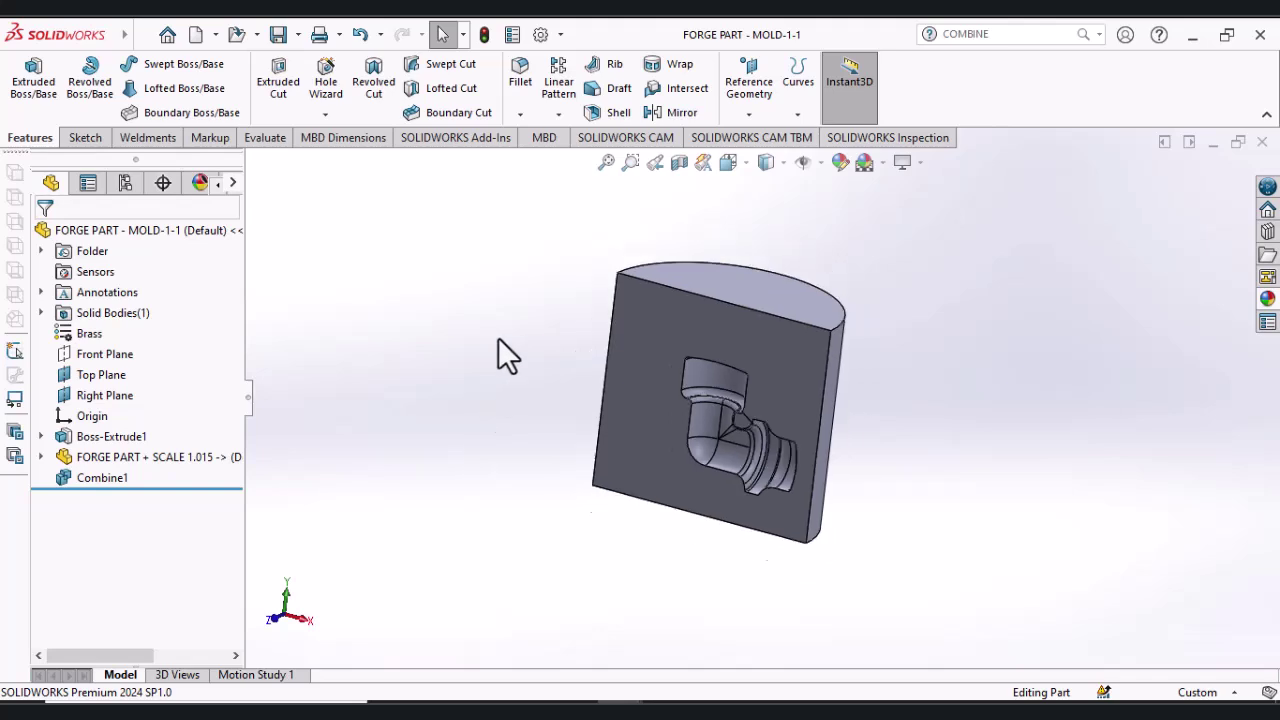
scroll(903, 315, "down", 1)
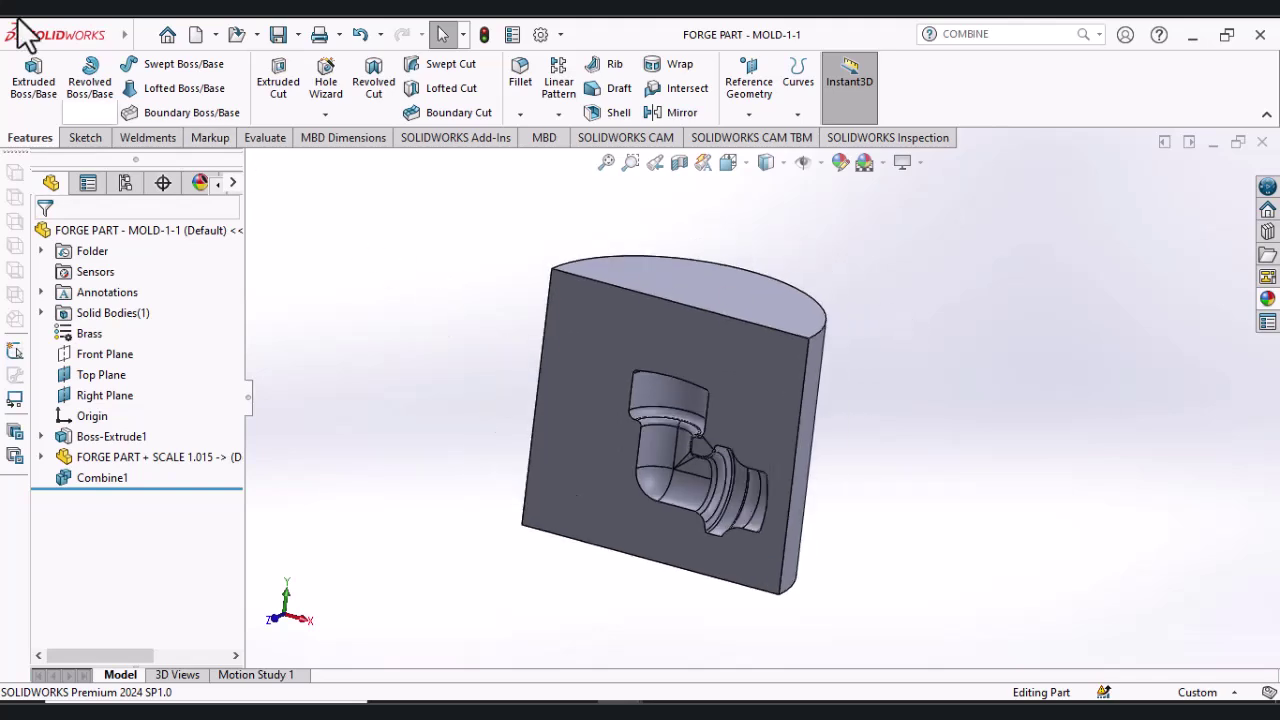
left_click(142, 35)
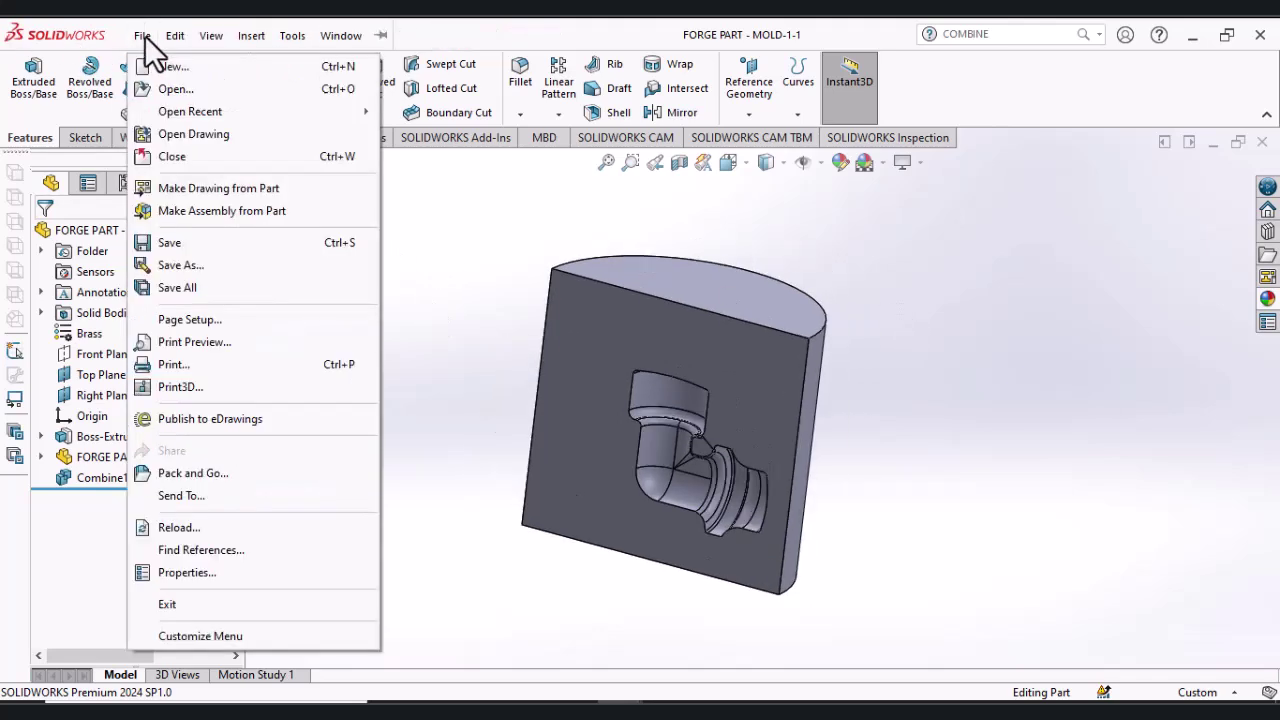
left_click(178, 265)
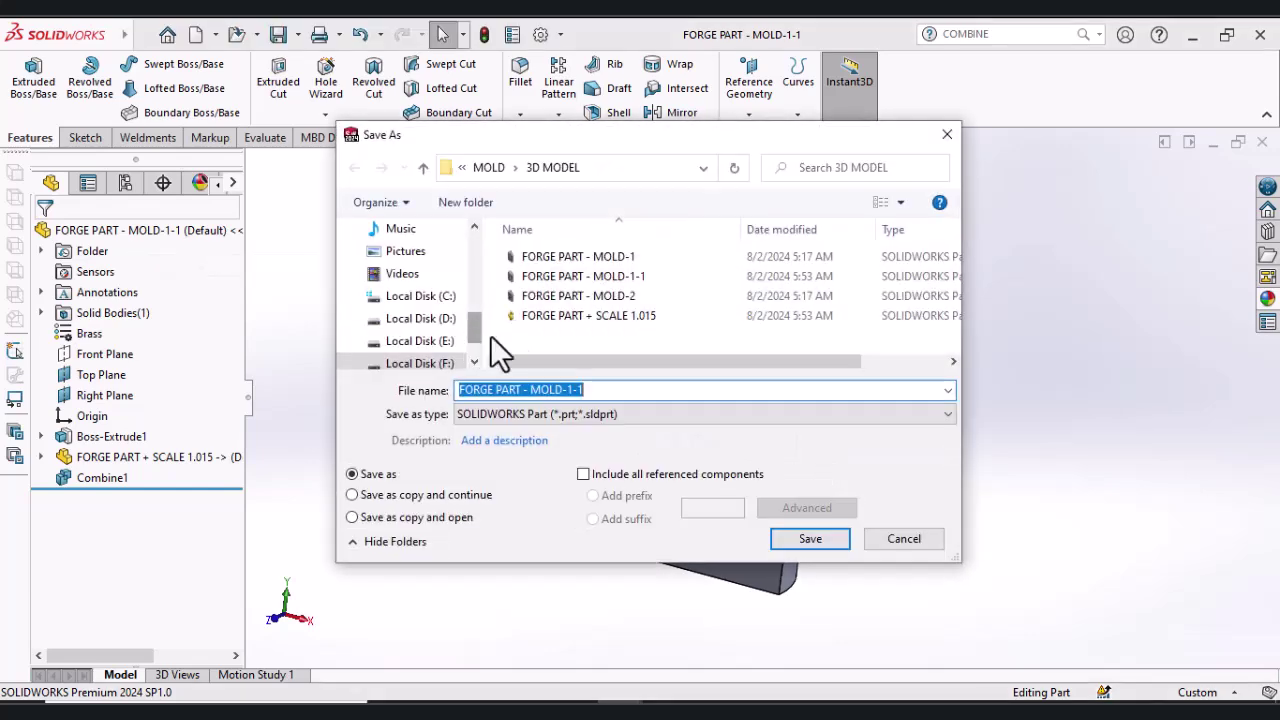
left_click(580, 390)
left_click(606, 388)
left_click(606, 389)
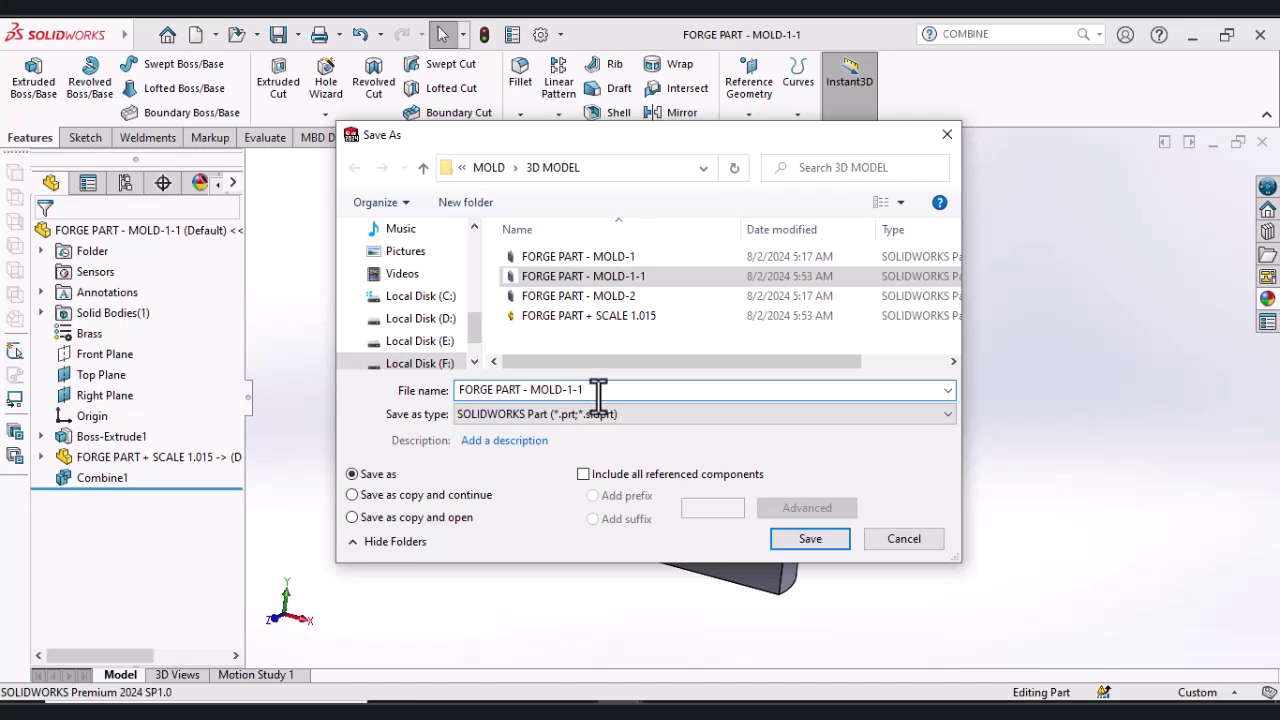
key("BackSpace")
key("BackSpace")
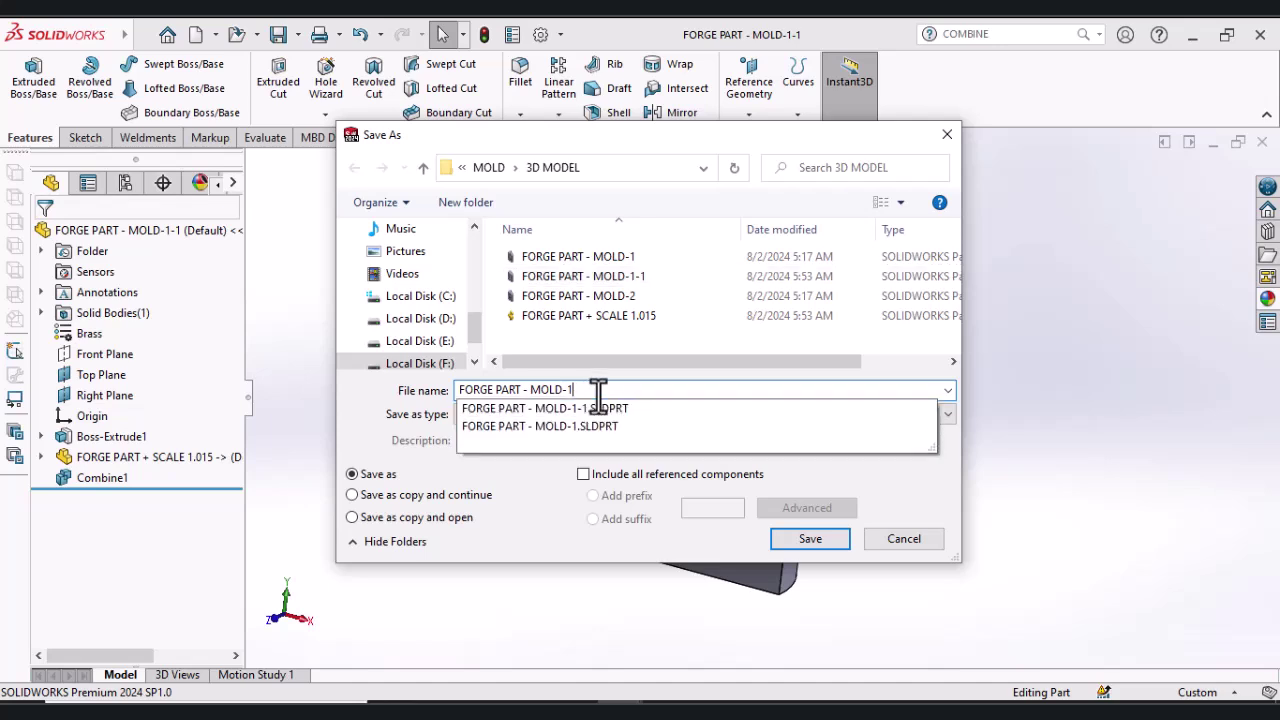
type("-2")
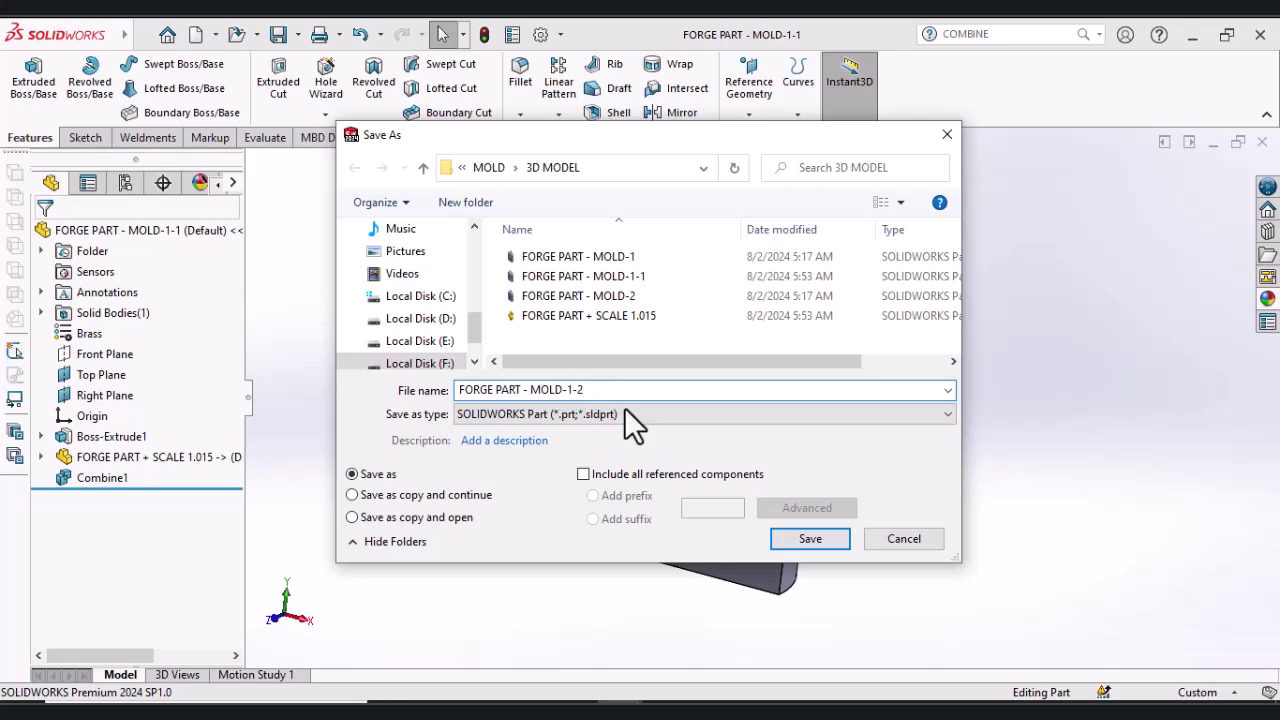
left_click(818, 540)
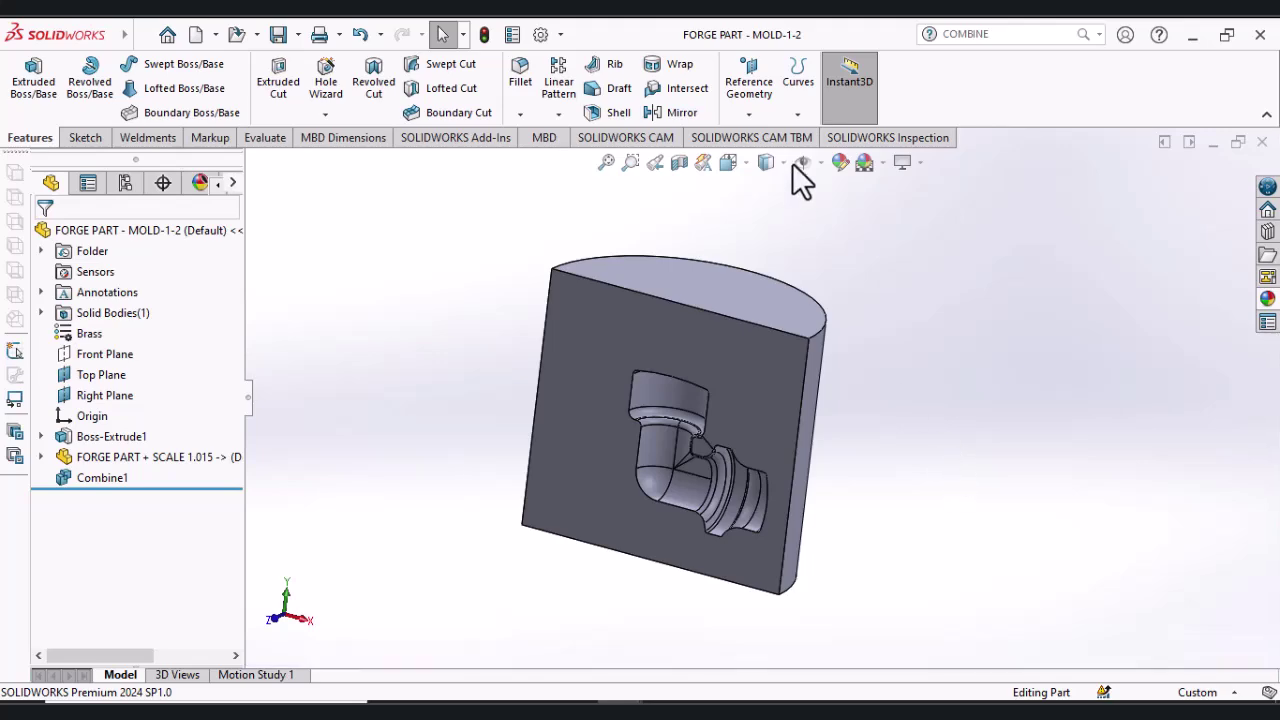
Step: Open the FORGE PART - MOLD-1-1 part from the 3D MODEL folder in File Explorer
mouse_move(665, 700)
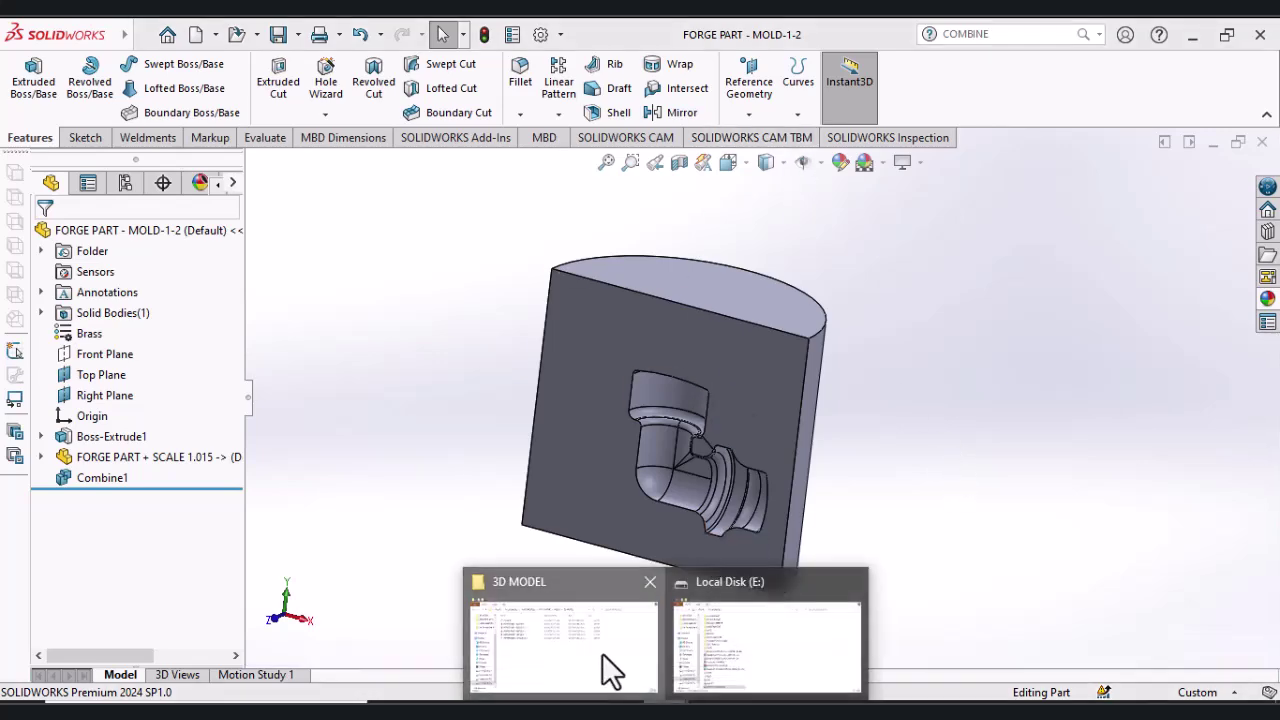
left_click(563, 645)
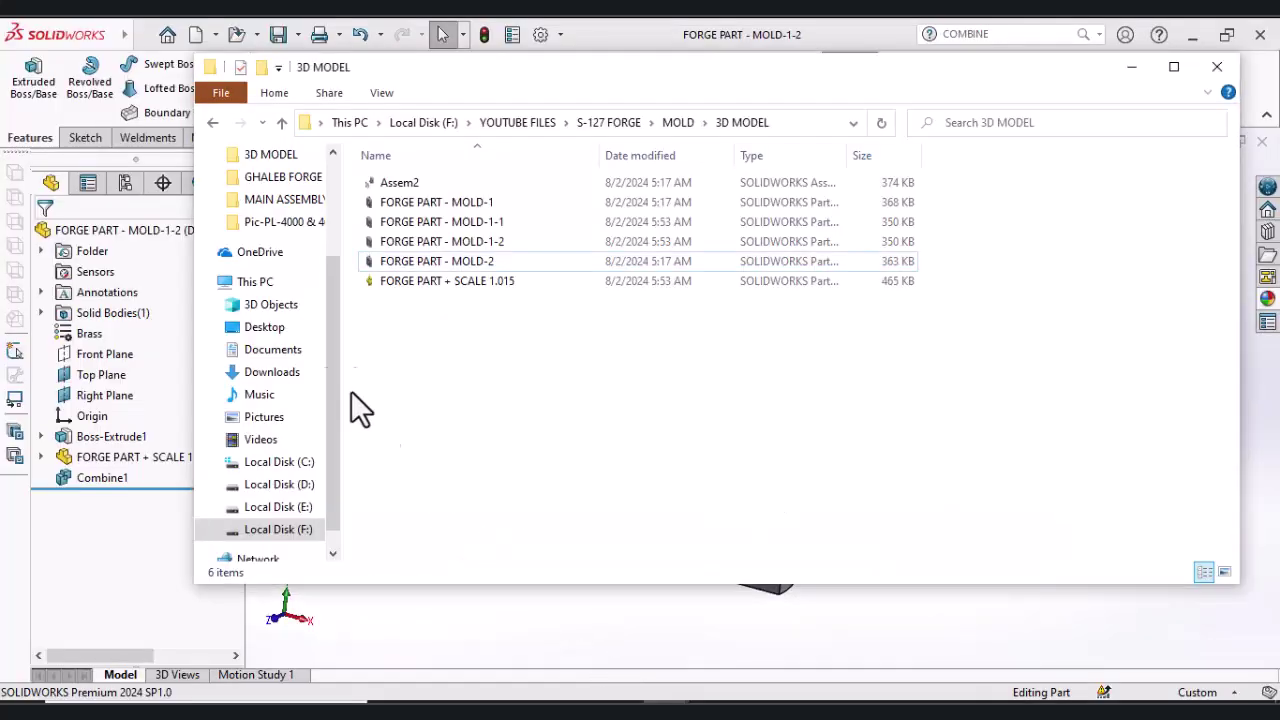
left_click(482, 221)
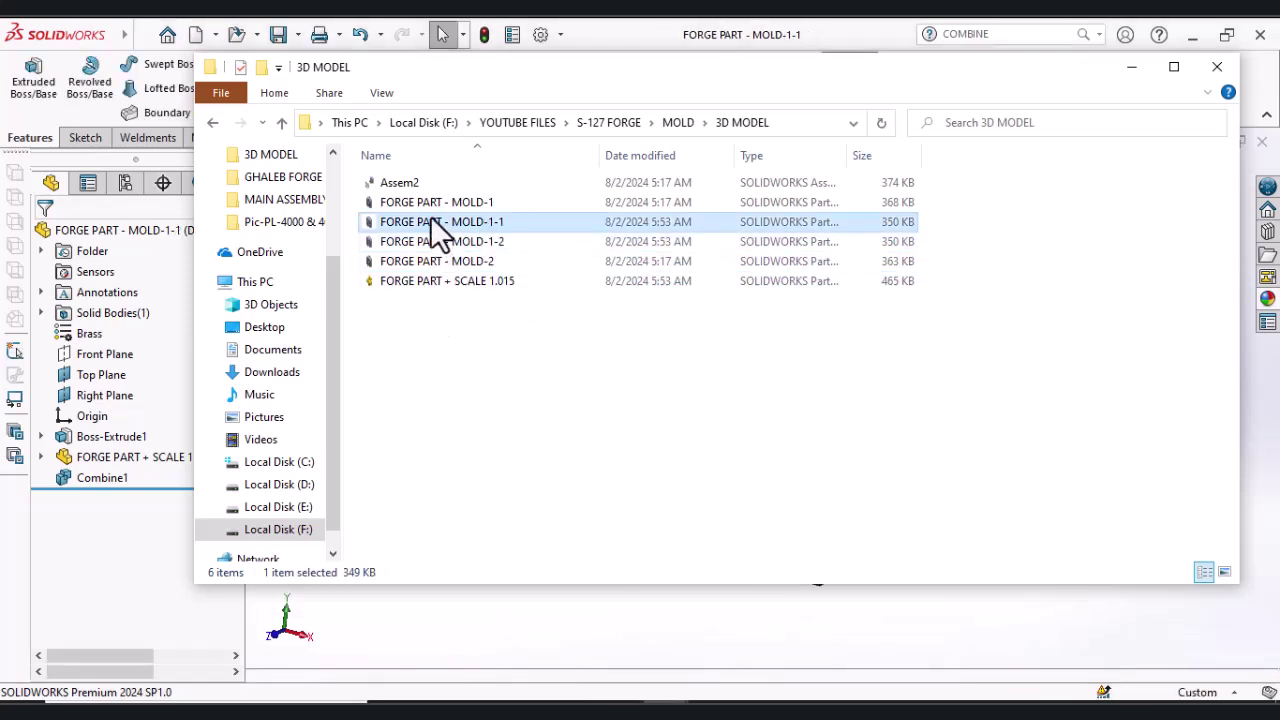
left_click(588, 630)
mouse_move(620, 710)
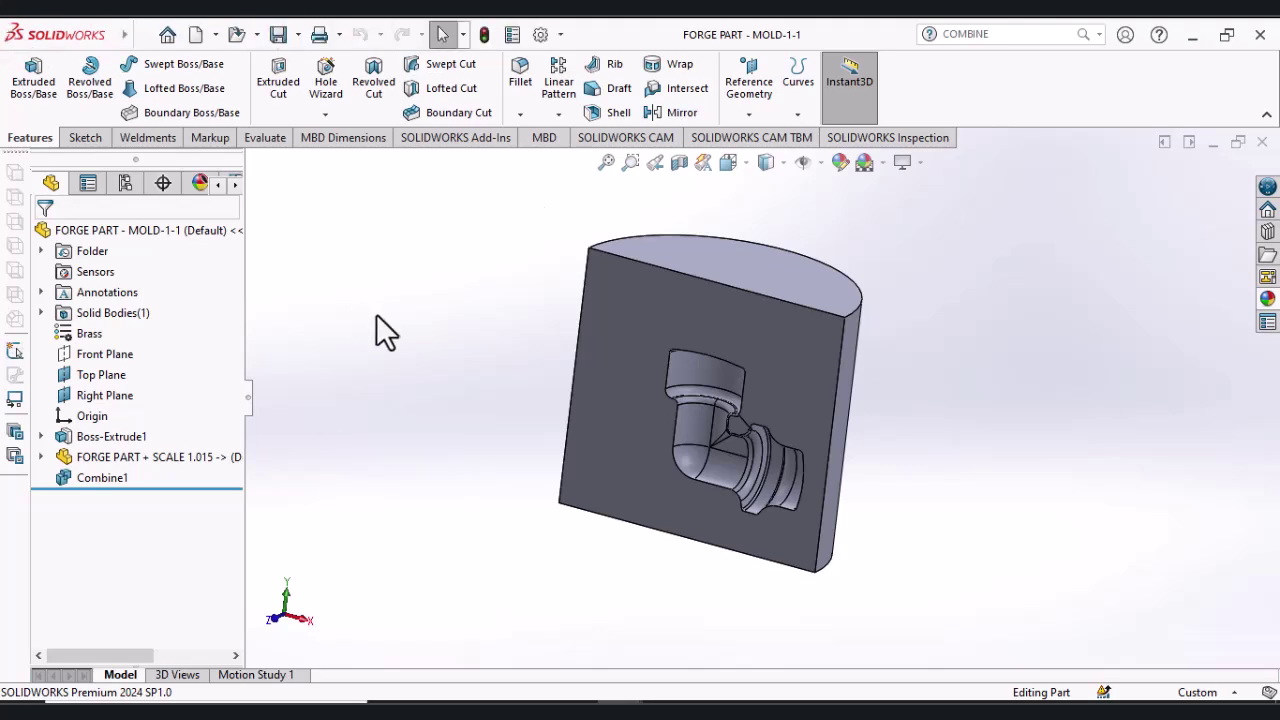
Step: Create a new assembly and place FORGE PART - MOLD-1-1 as its first component
left_click(196, 34)
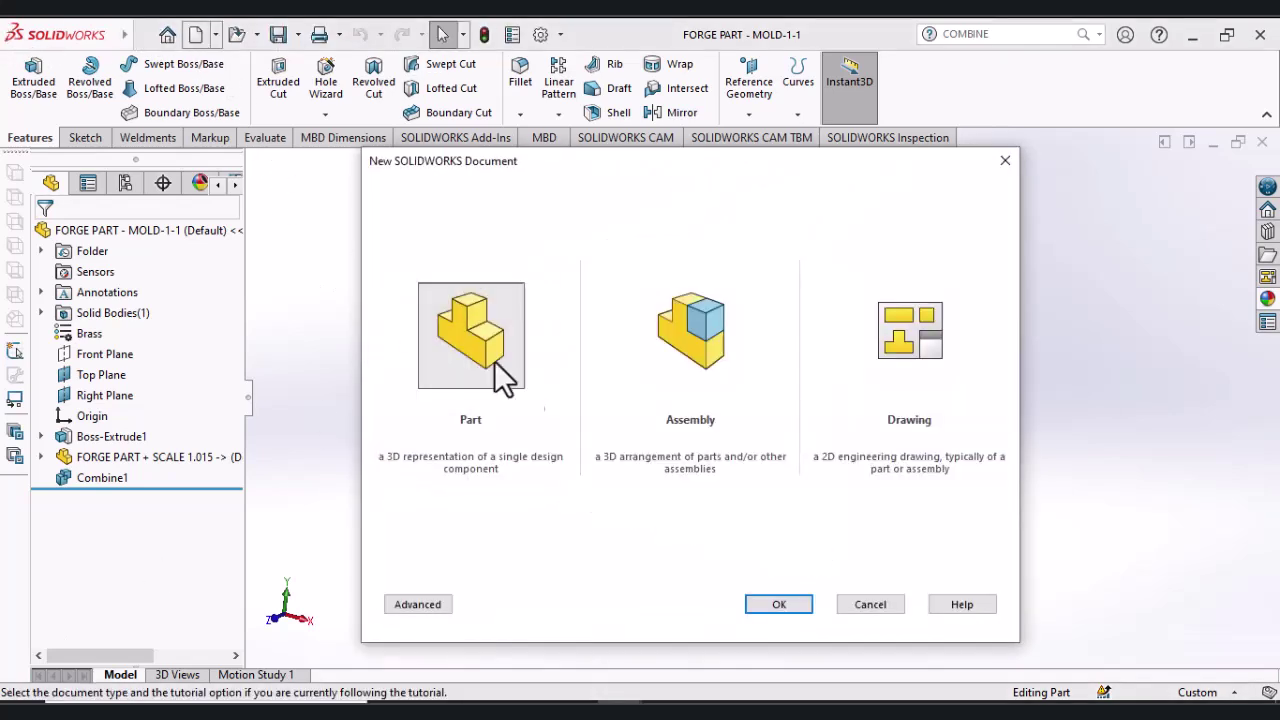
left_click(706, 350)
left_click(779, 604)
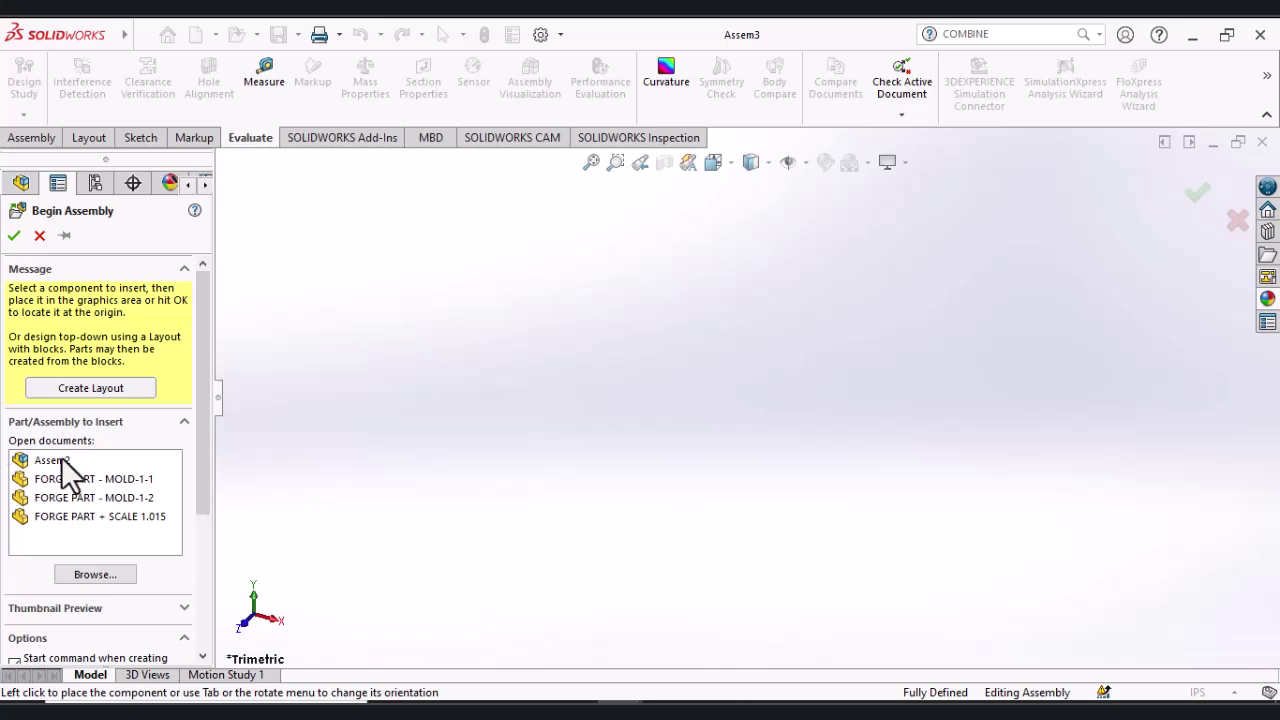
left_click(113, 482)
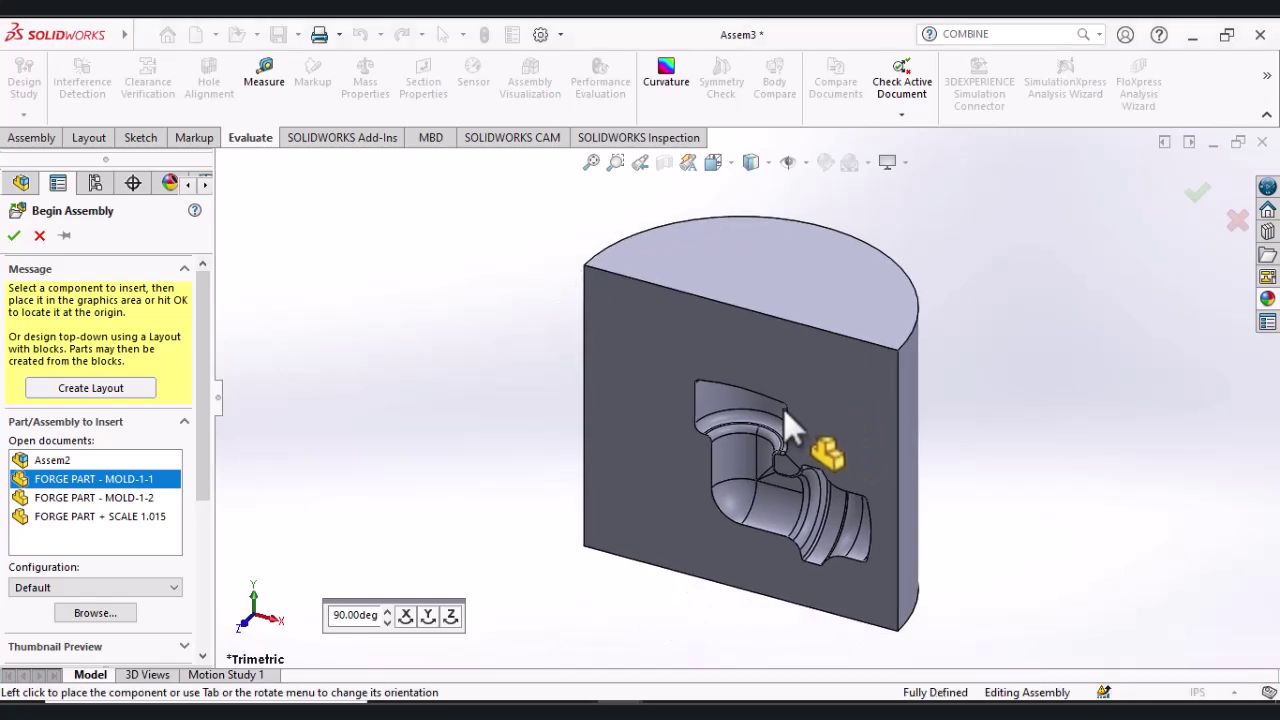
left_click(784, 410)
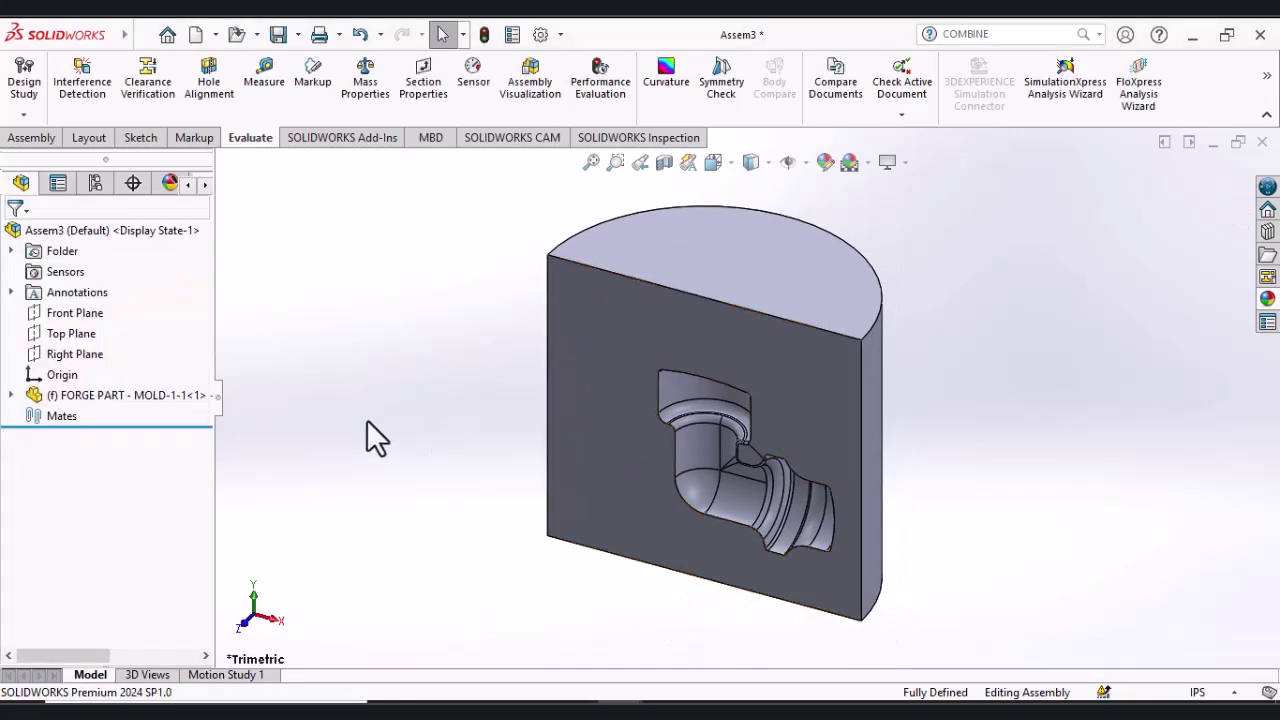
Step: Insert the FORGE PART + SCALE 1.015 brass elbow into the assembly, placing it beside the mold half
left_click(22, 140)
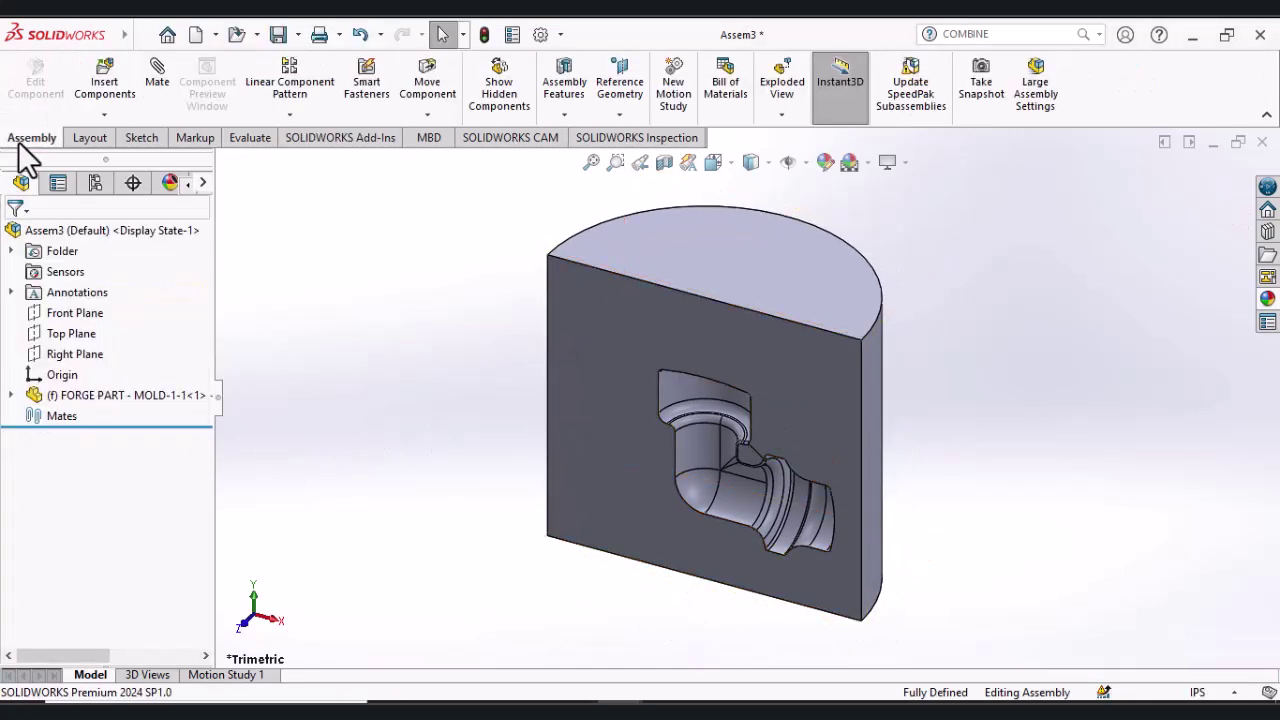
left_click(104, 88)
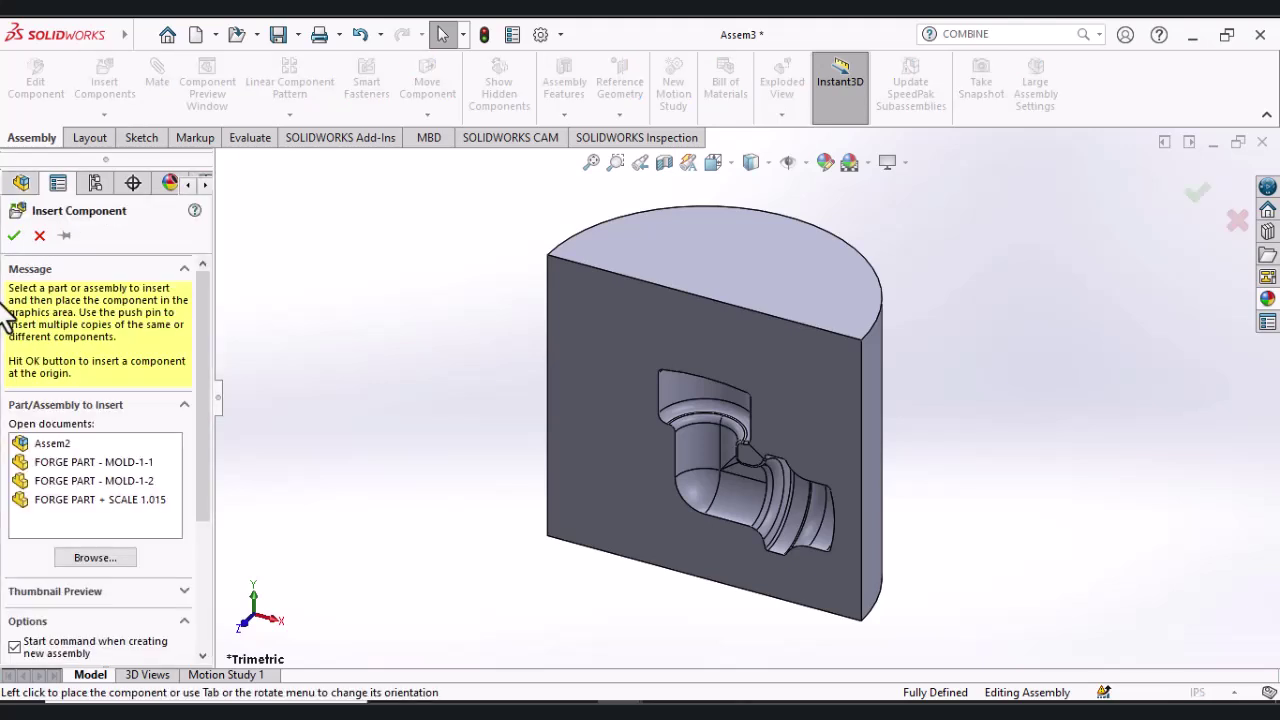
left_click(95, 503)
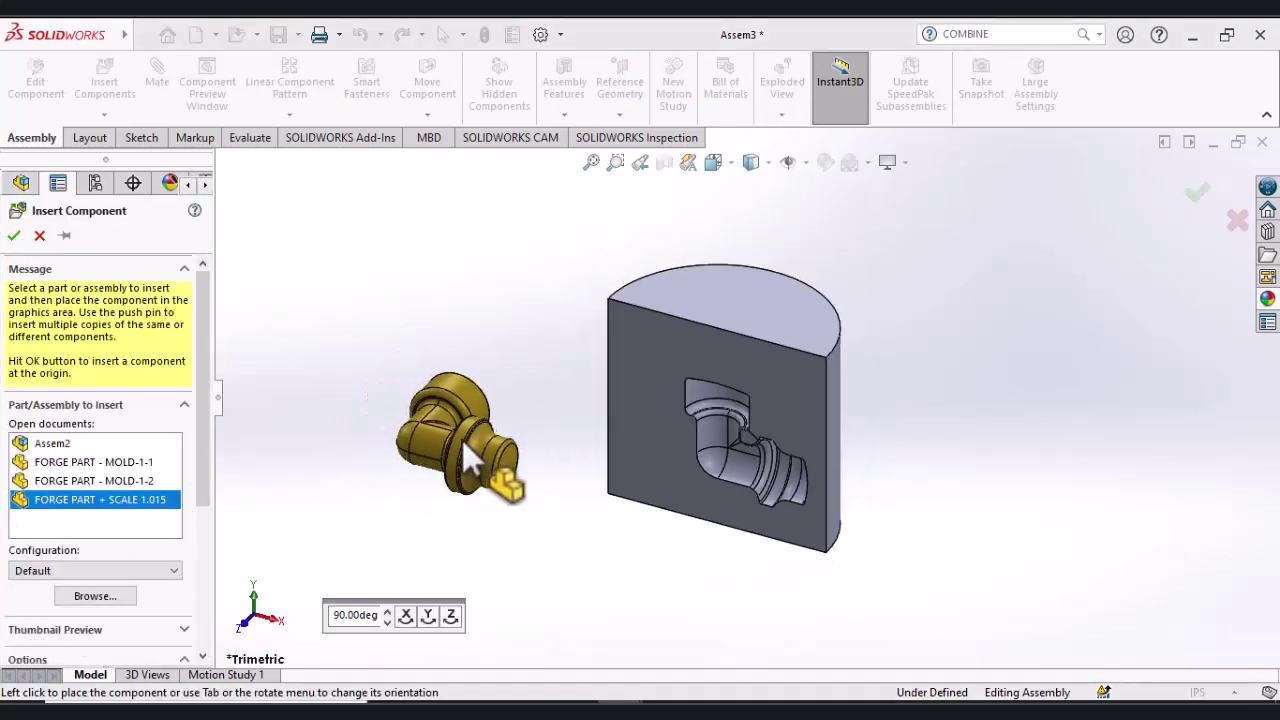
left_click(495, 440)
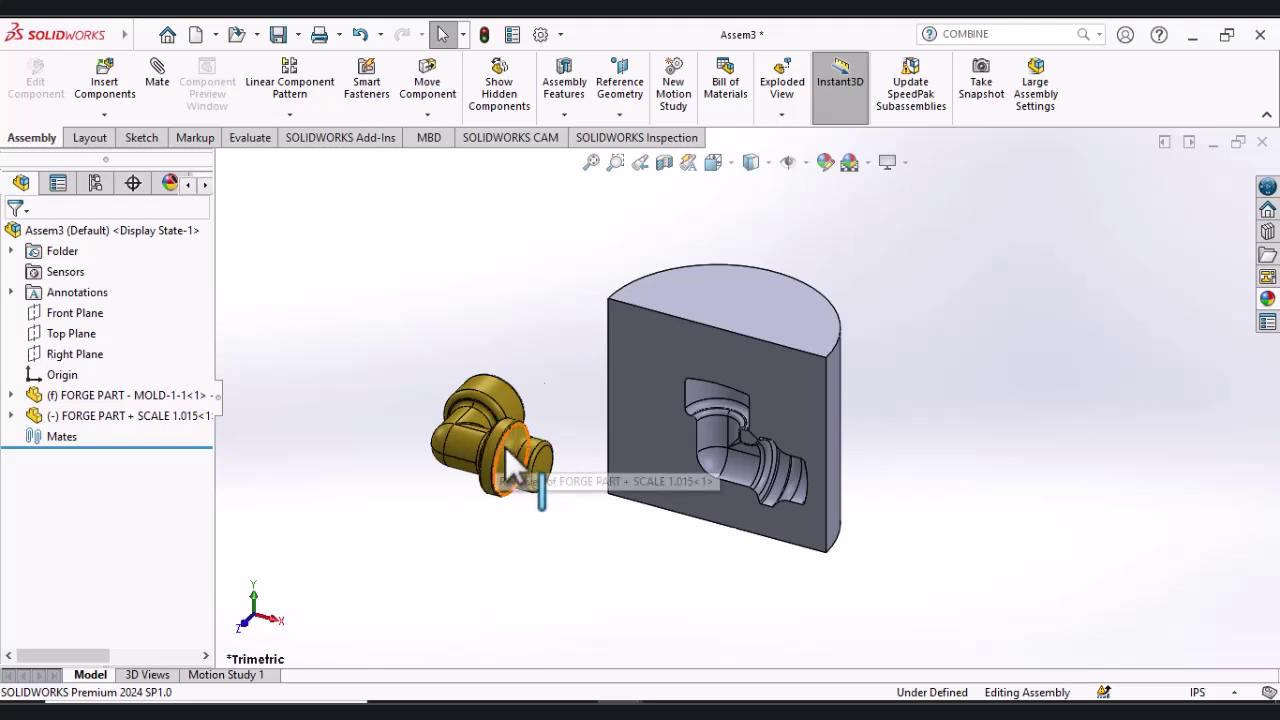
scroll(505, 447, "up", 1)
scroll(472, 470, "down", 1)
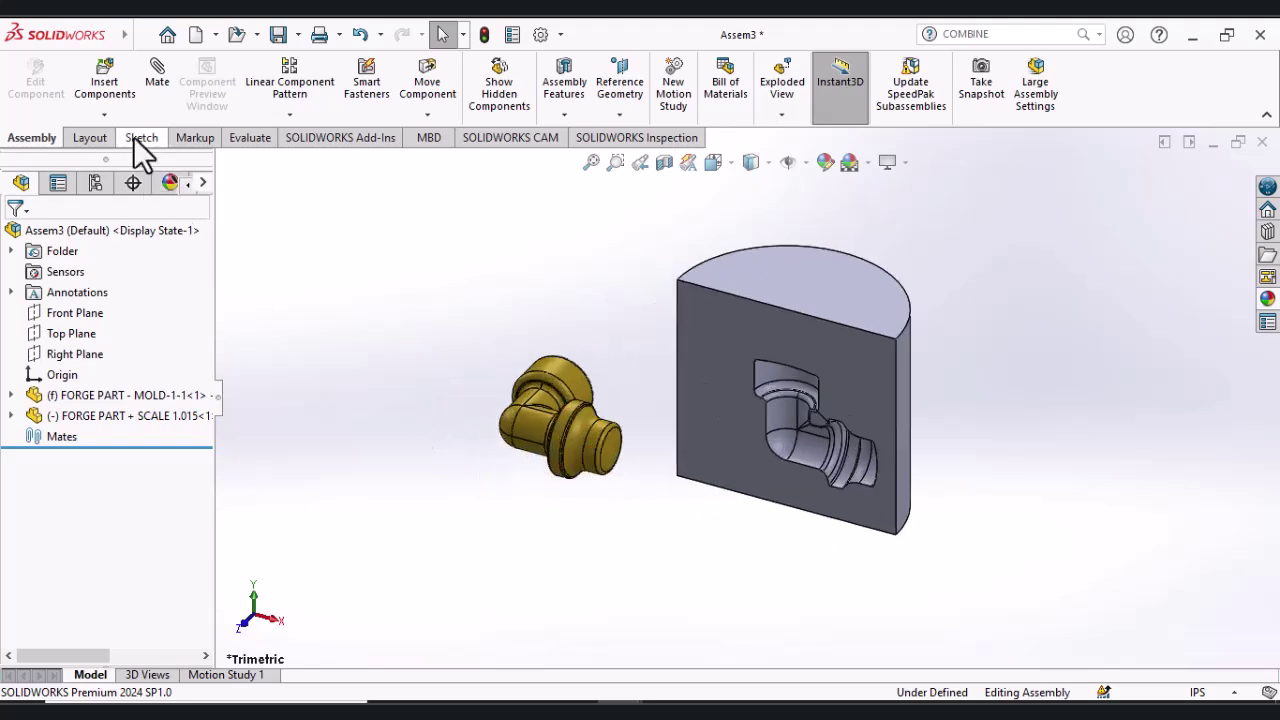
Step: Insert the FORGE PART - MOLD-1-2 half on the opposite side of the brass elbow from the first mold half
left_click(108, 86)
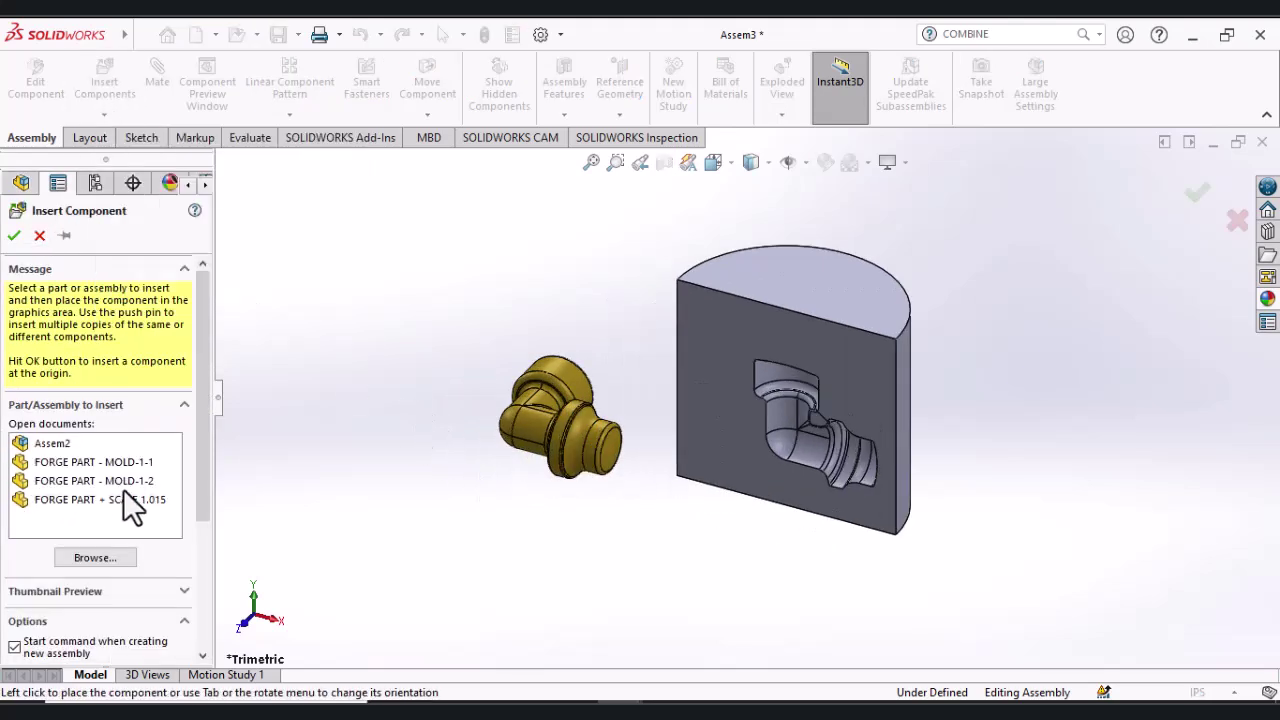
left_click(123, 484)
left_click(351, 360)
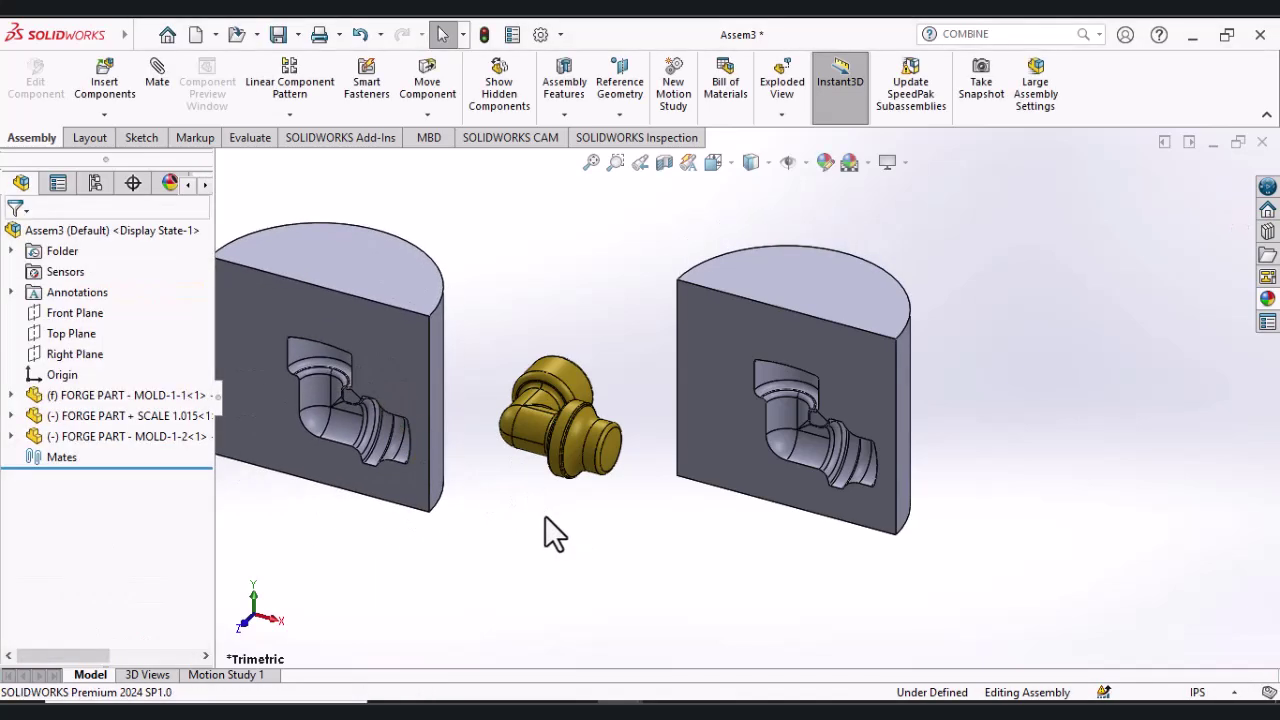
scroll(602, 538, "up", 1)
scroll(378, 374, "down", 1)
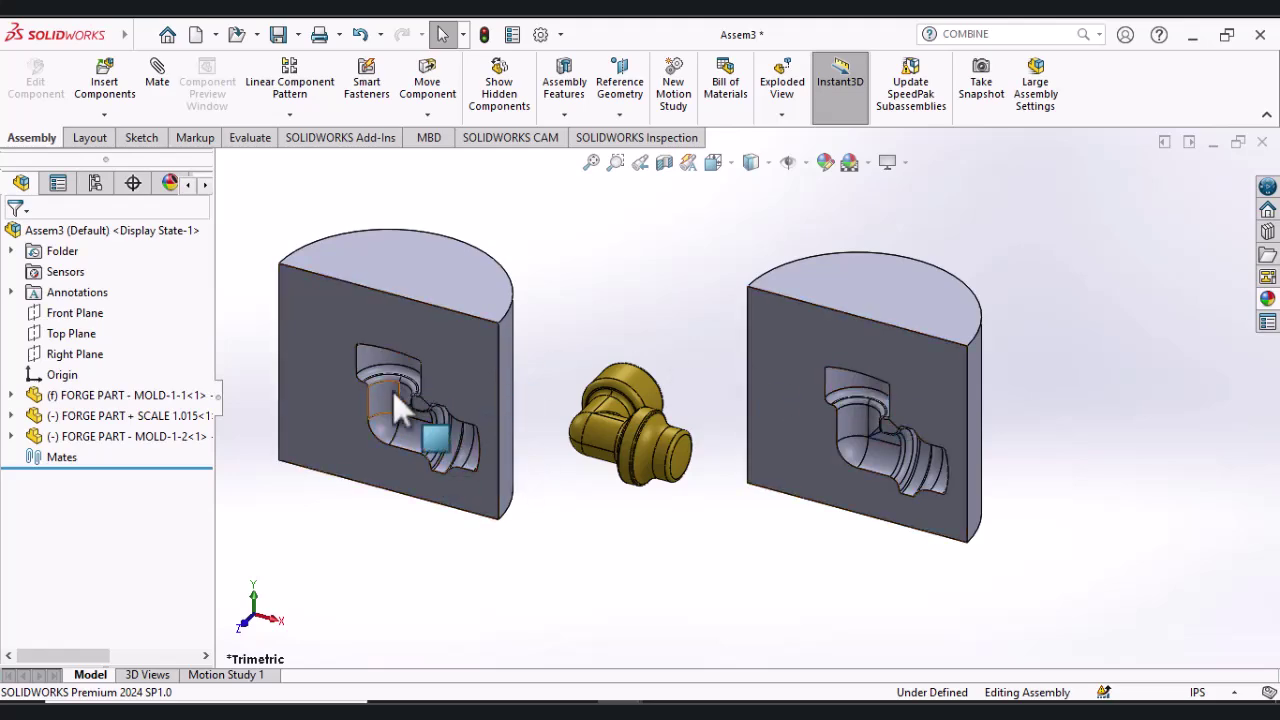
Step: Open the FORGE PART - MOLD-1-2 part from the assembly in its own window
left_click(336, 443)
right_click(336, 442)
left_click(320, 491)
left_click(338, 405)
right_click(338, 405)
left_click(356, 38)
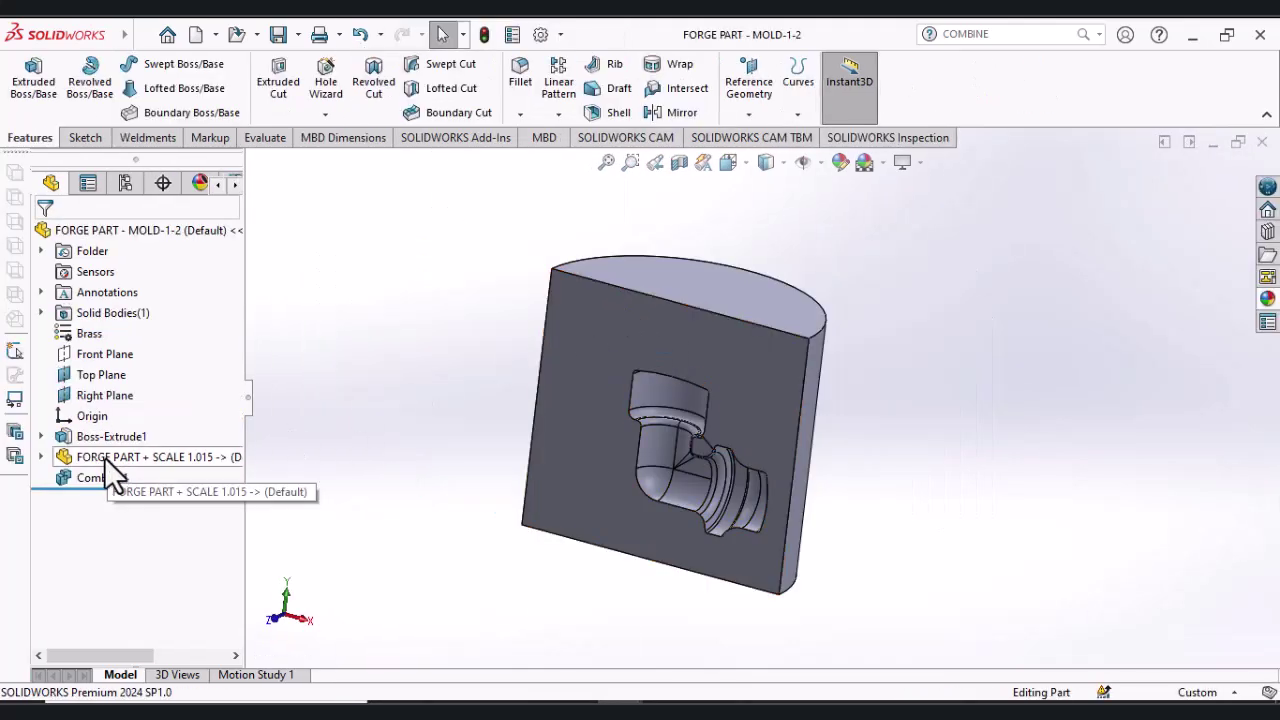
Step: Edit the inserted FORGE PART + SCALE 1.015 feature in the mold half, with locating the part by Move/Copy feature enabled
right_click(129, 457)
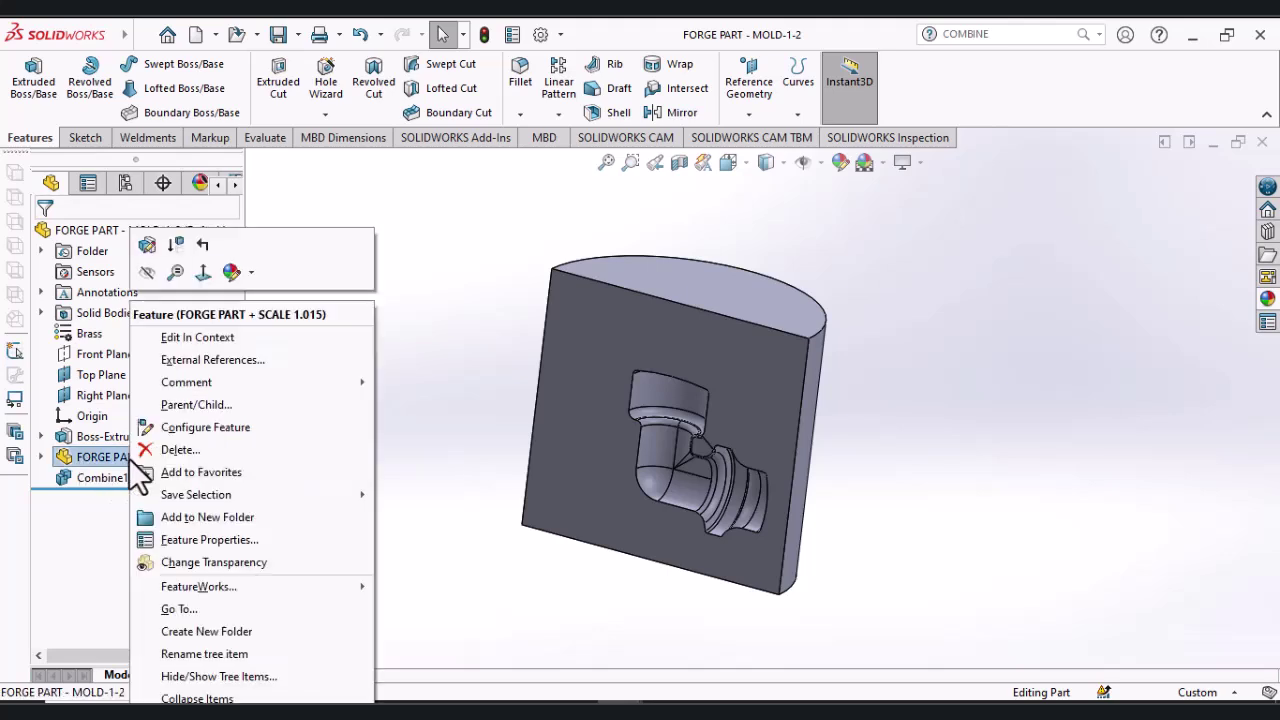
left_click(146, 245)
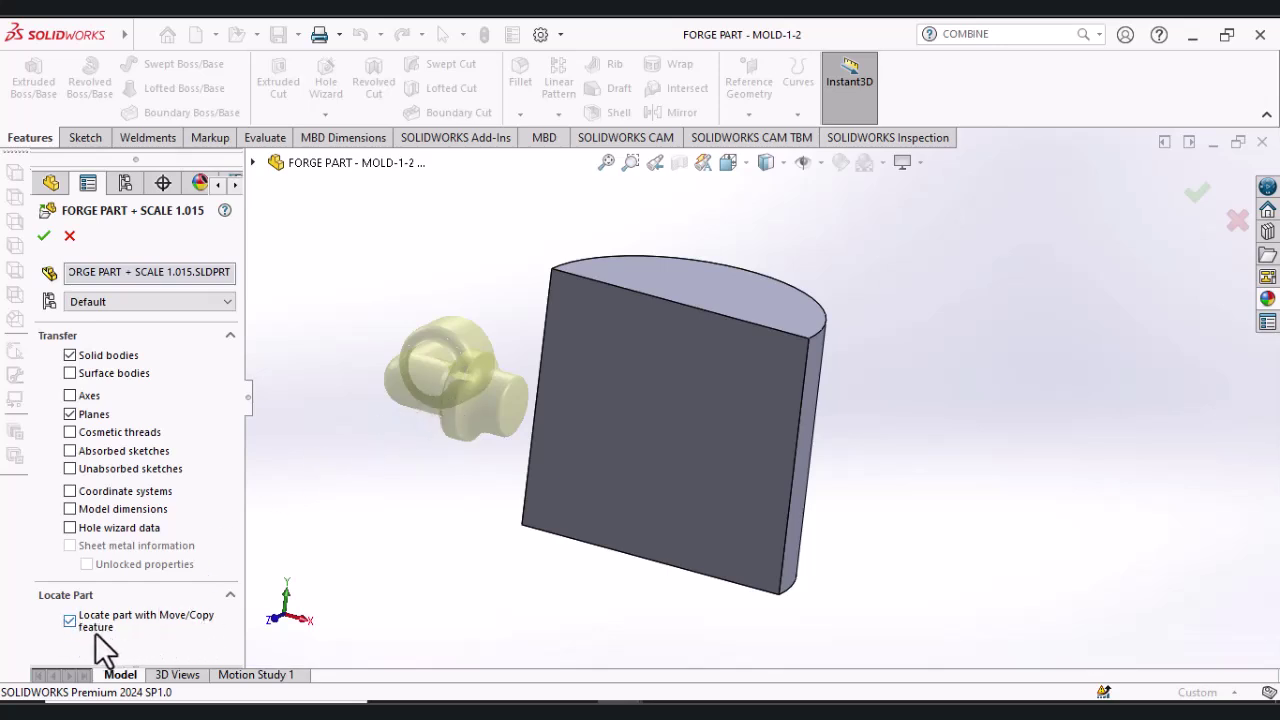
left_click(43, 237)
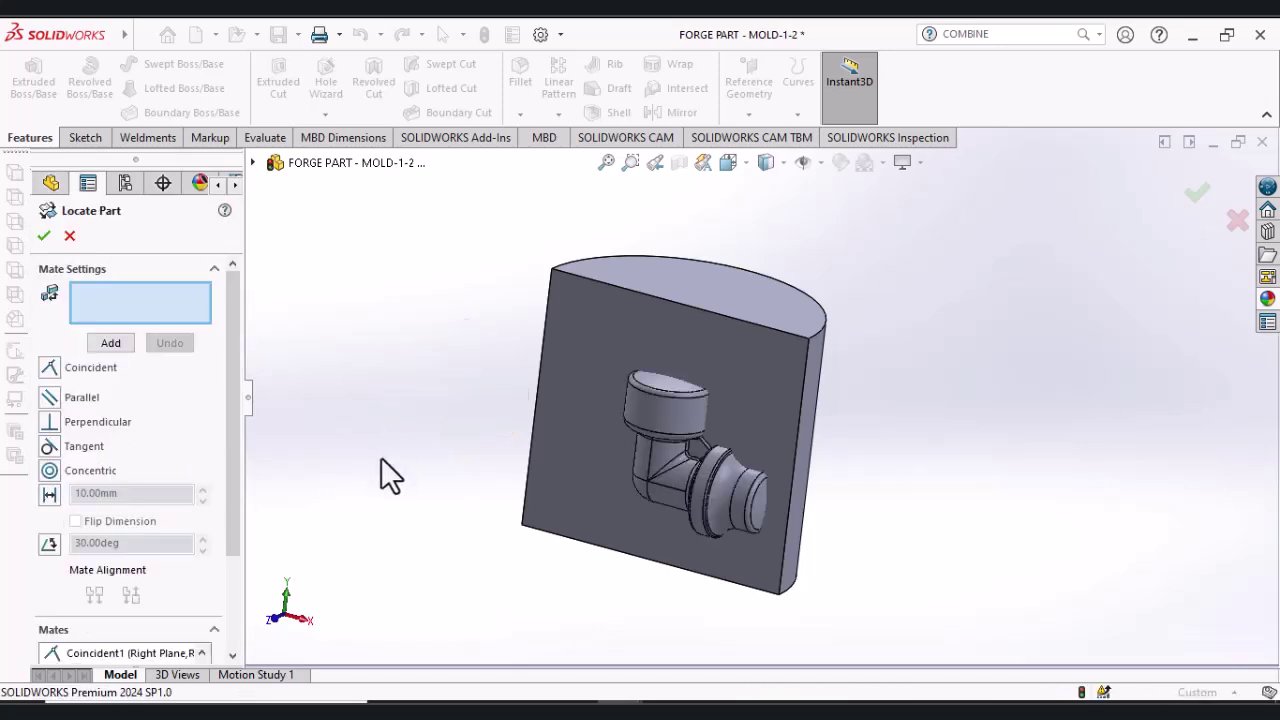
Step: Reverse the alignment of the Coincident2 mate between the elbow's Top Plane and the mold's flat face, and accept the part location
left_click_drag(232, 515, 231, 618)
left_click(100, 521)
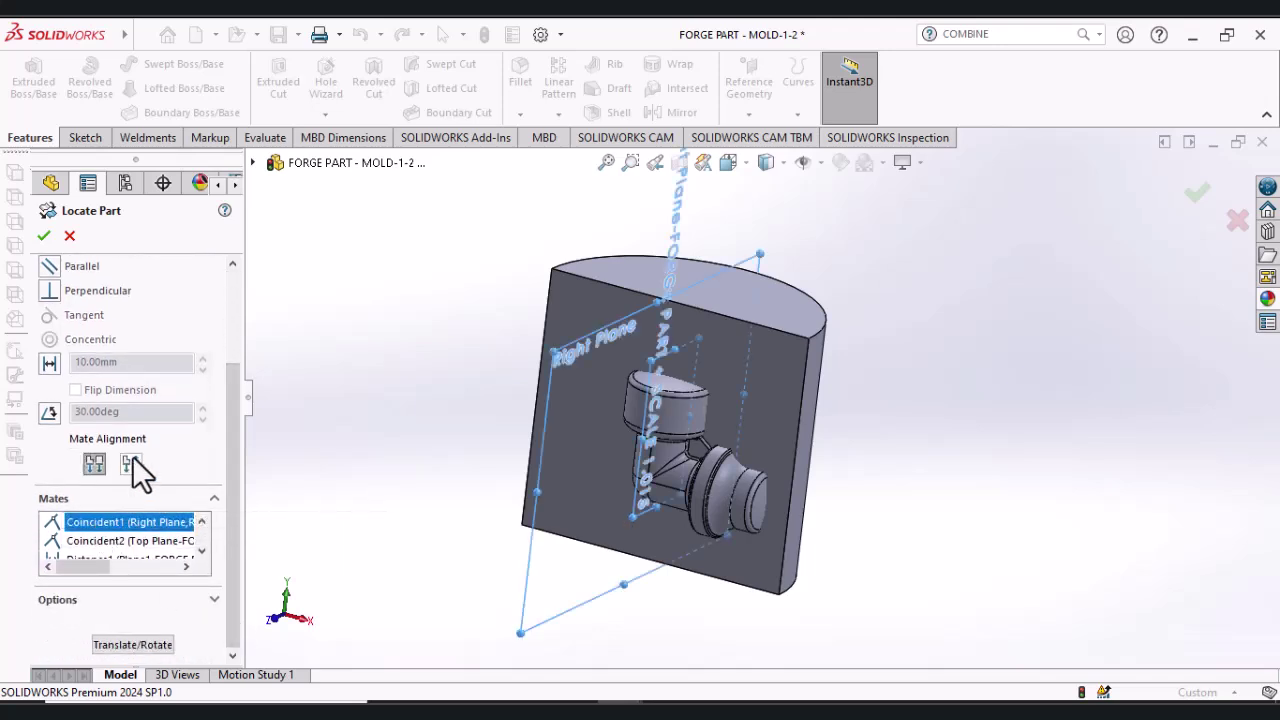
left_click(131, 463)
left_click(109, 541)
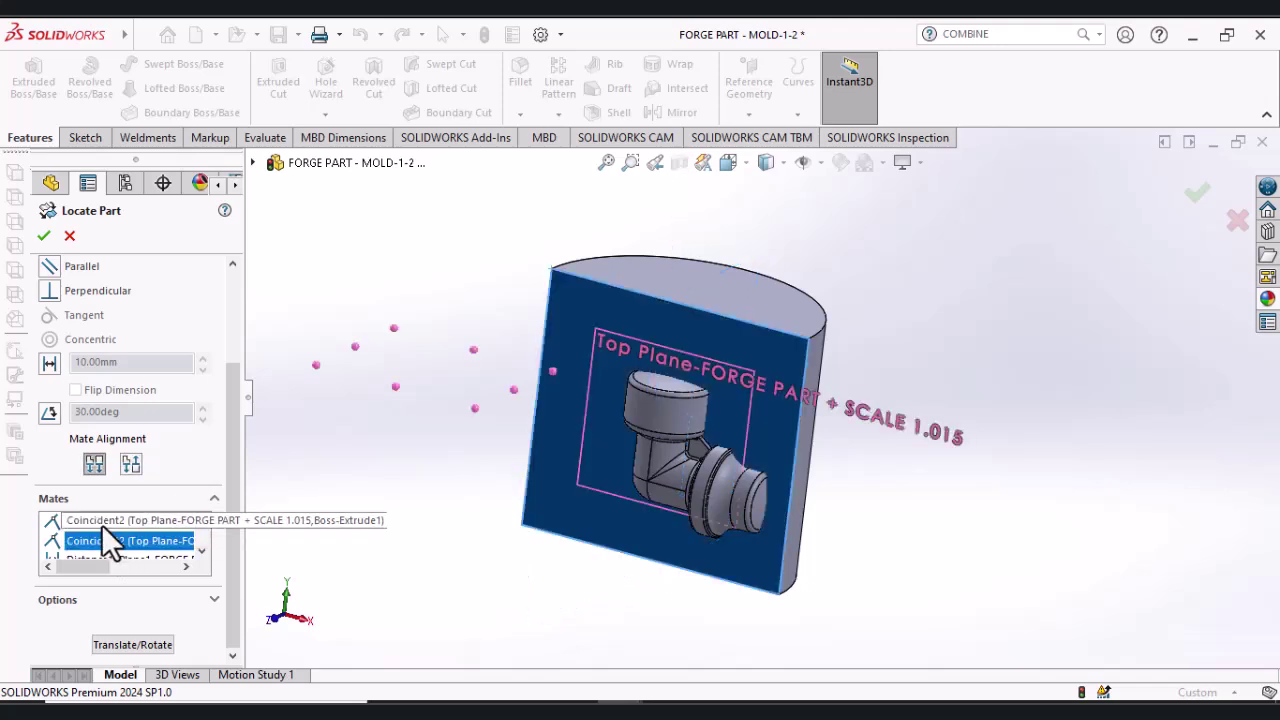
left_click(130, 463)
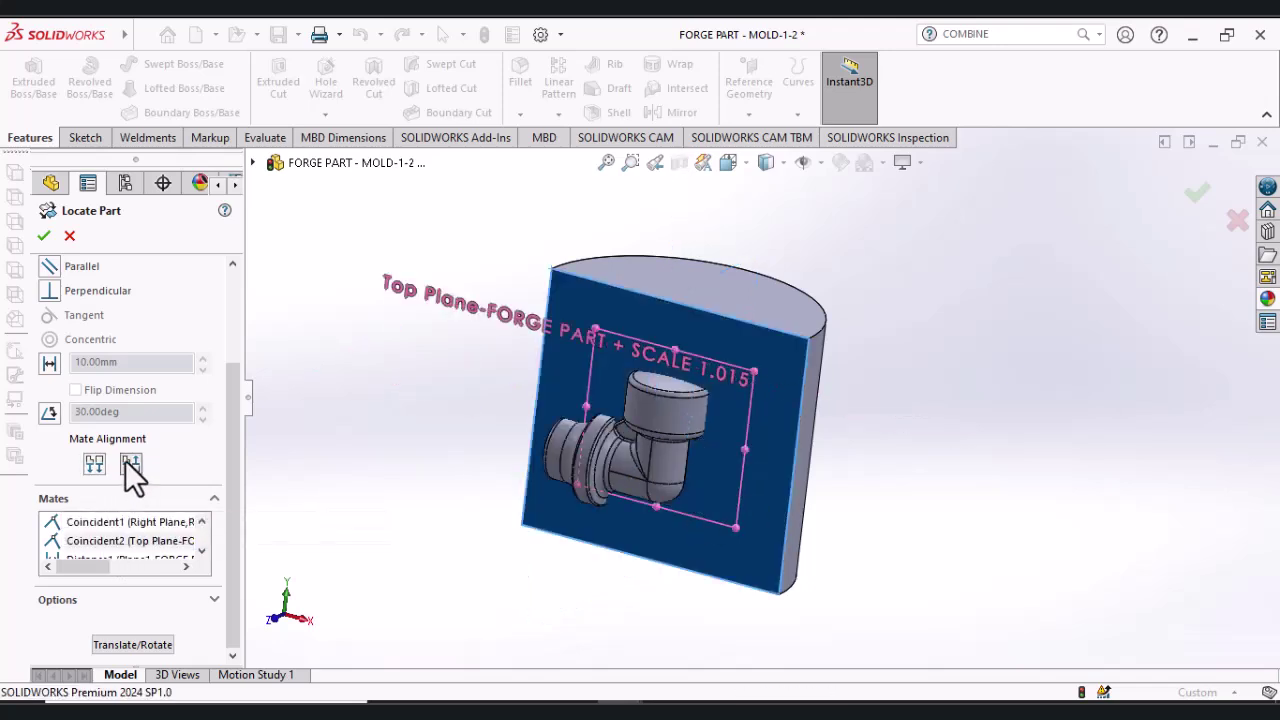
left_click(44, 236)
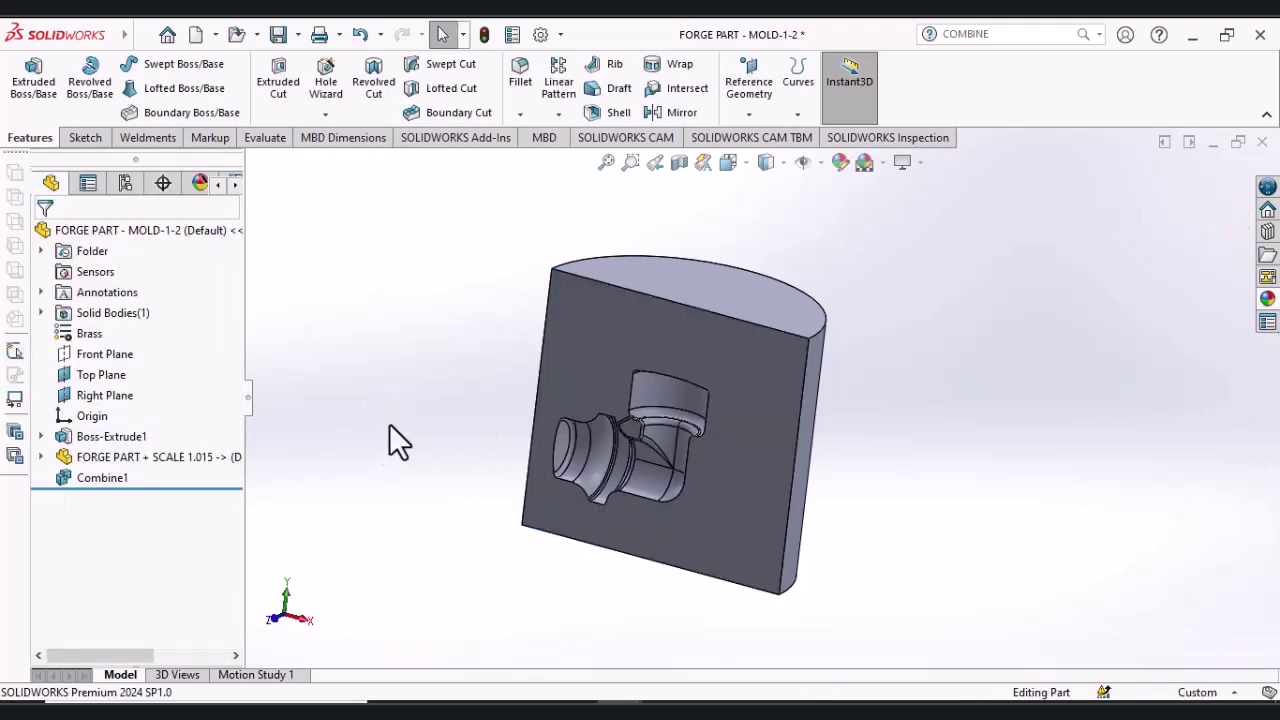
Step: Rebuild and save the FORGE PART - MOLD-1-2 part, and switch back to the Assem3 assembly
mouse_move(375, 462)
middle_mouse_down()
mouse_move(366, 423)
mouse_move(380, 450)
middle_mouse_up()
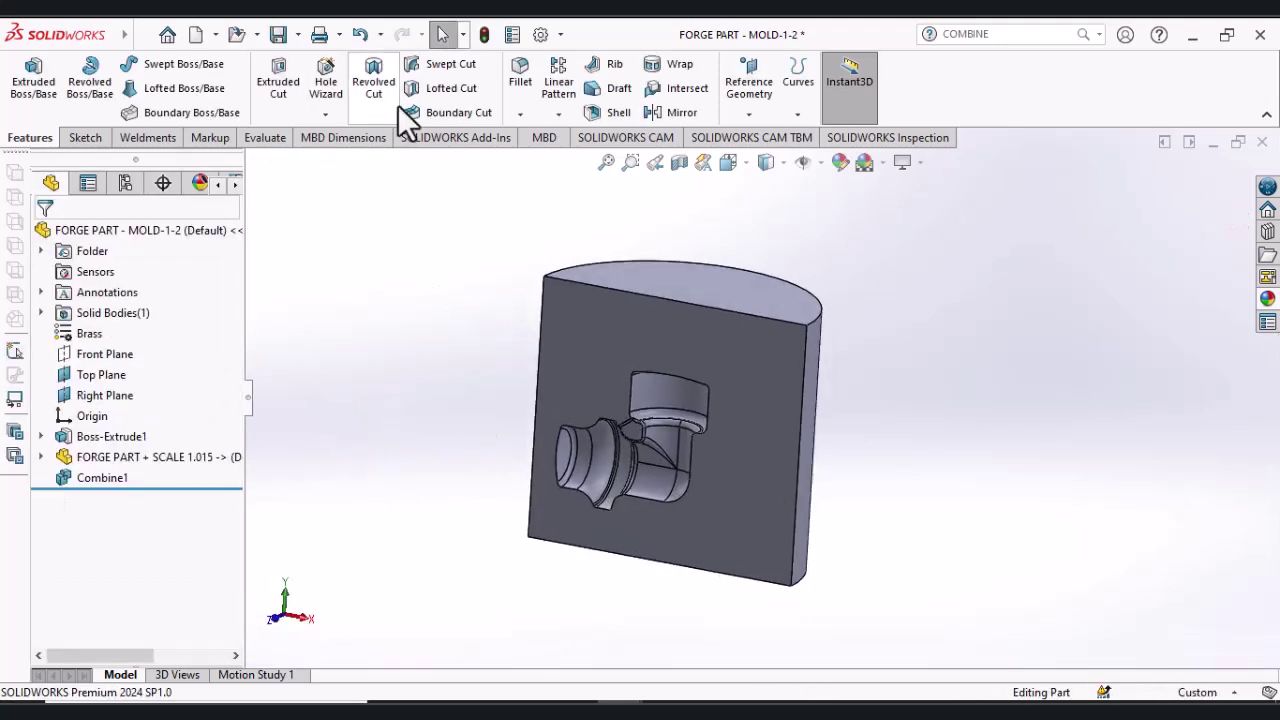
left_click(482, 35)
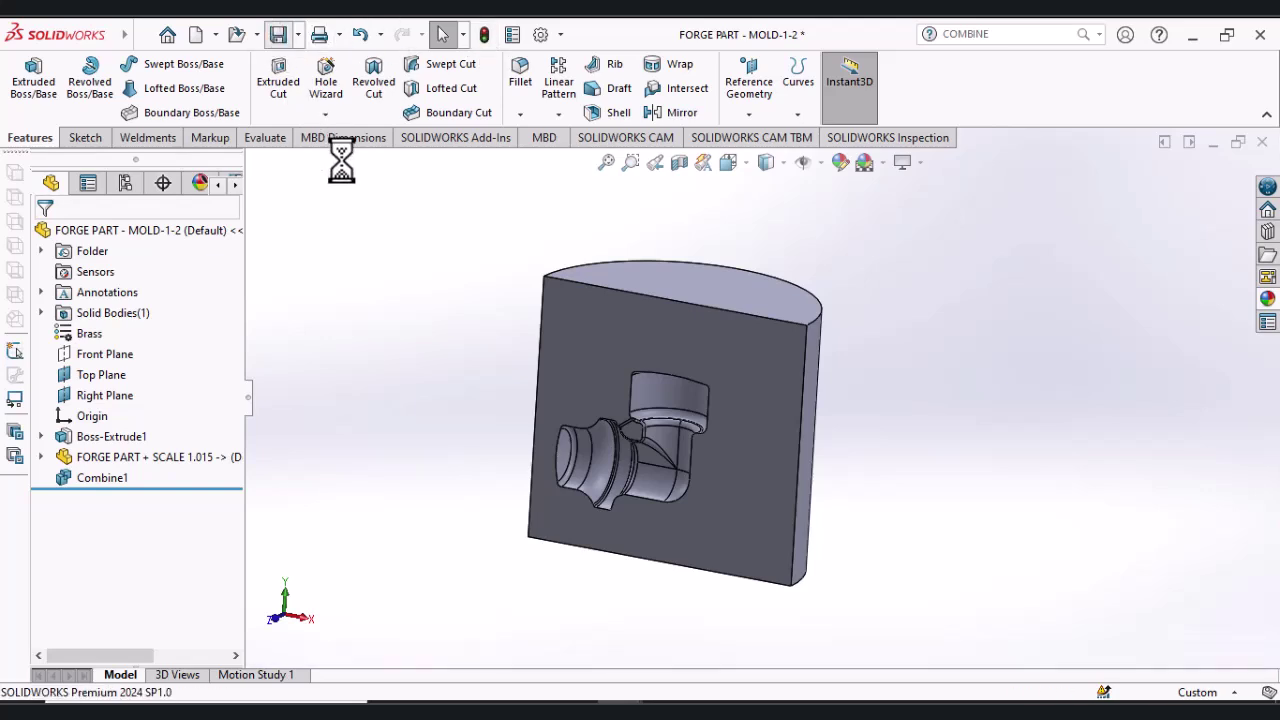
mouse_move(868, 698)
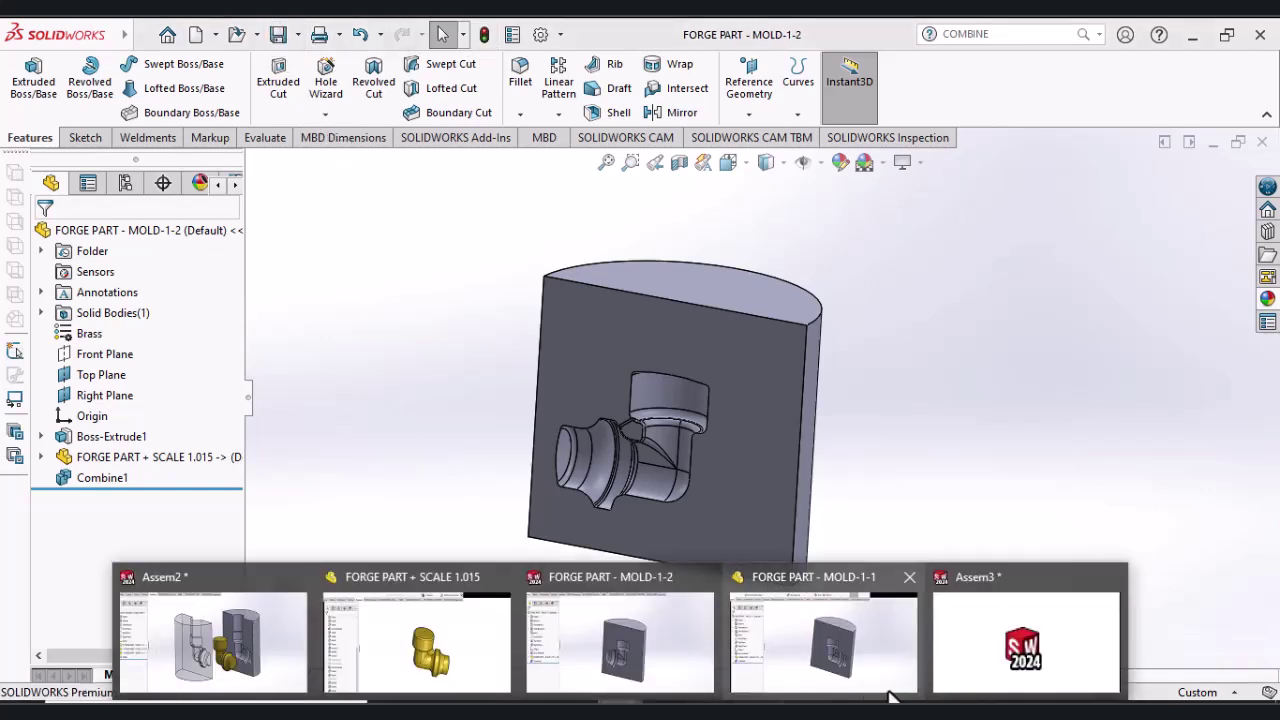
left_click(985, 639)
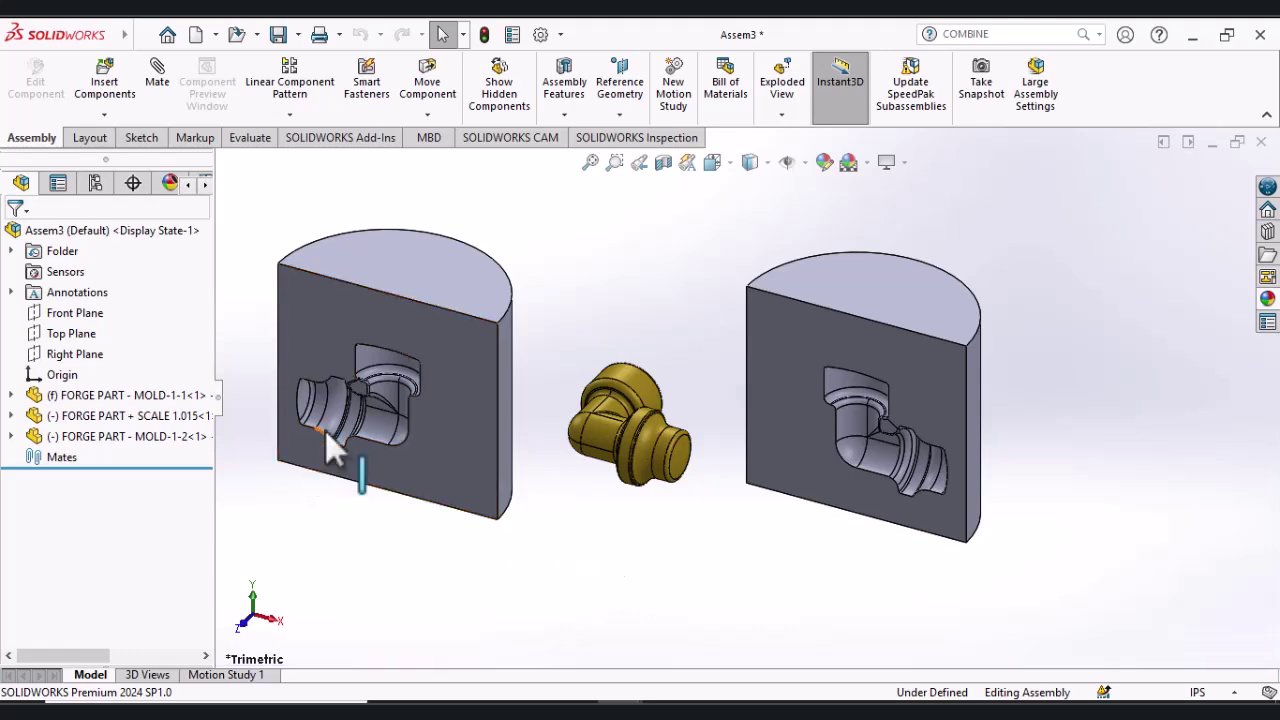
Step: Rotate the FORGE PART - MOLD-1-2 half freely so that its cavity face turns toward the elbow and the other mold half
left_click(414, 115)
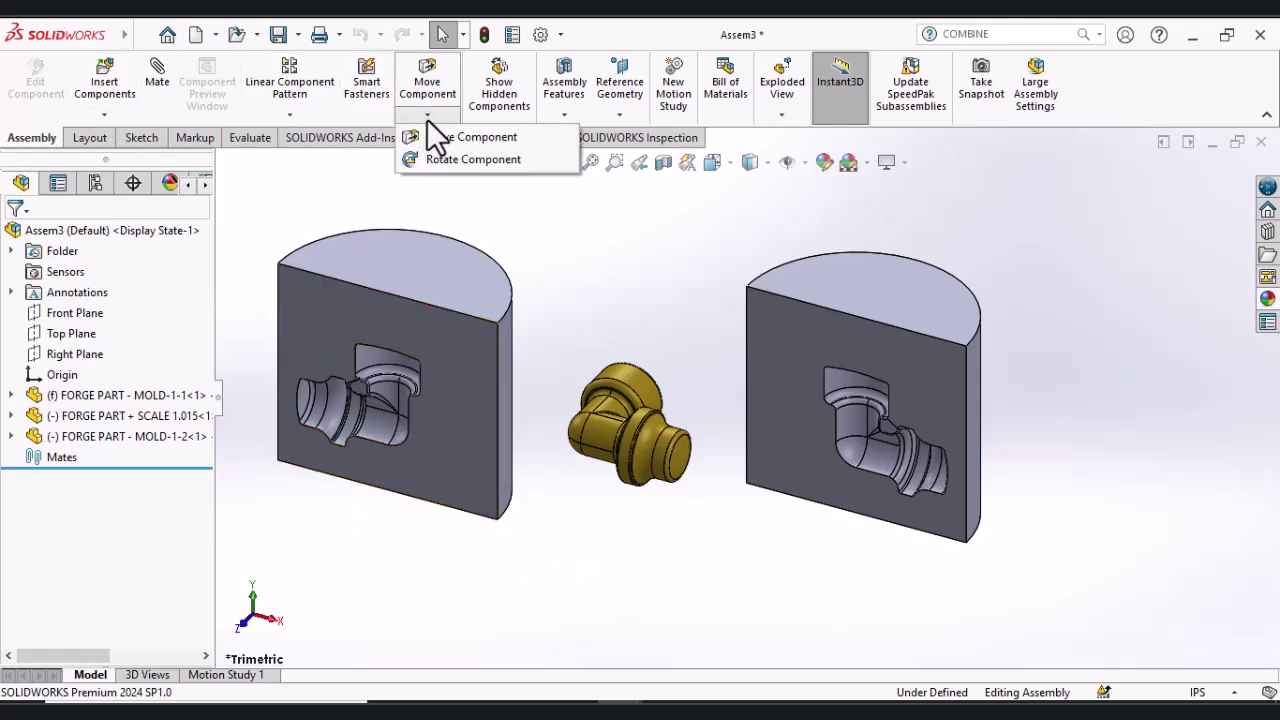
left_click(446, 160)
left_click_drag(307, 352, 531, 523)
middle_click_drag(531, 523, 495, 510)
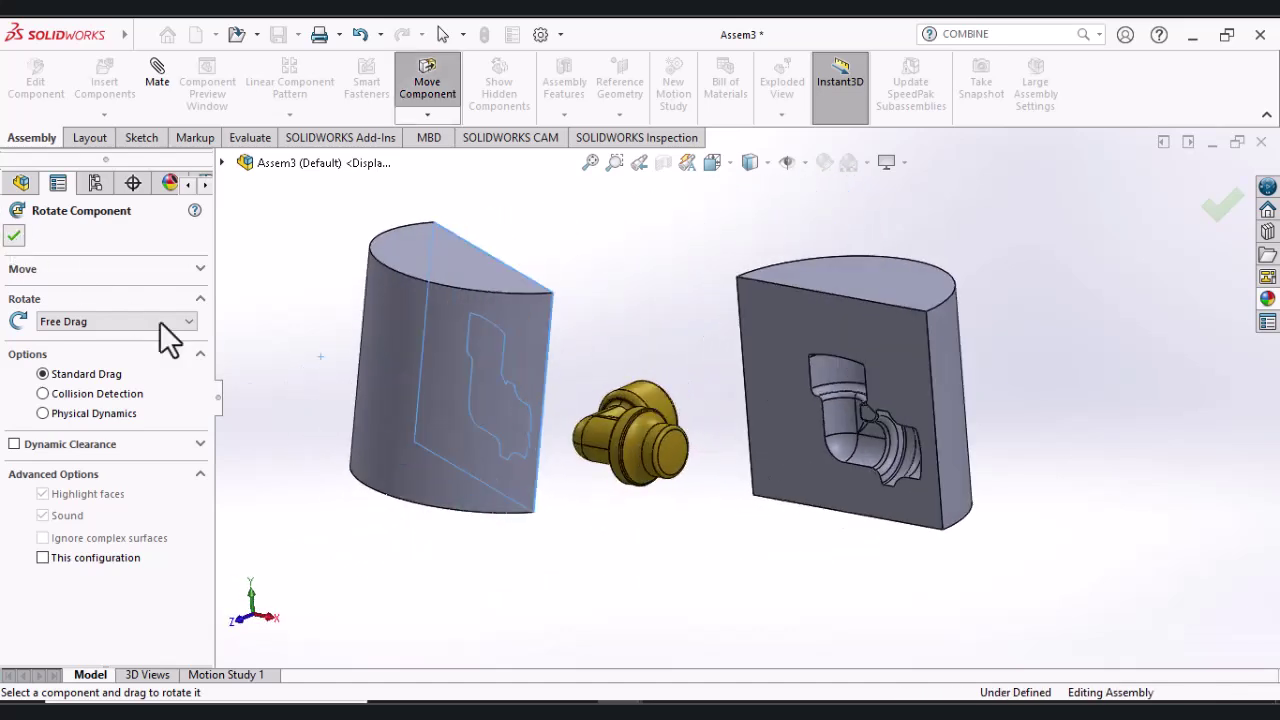
key("Escape")
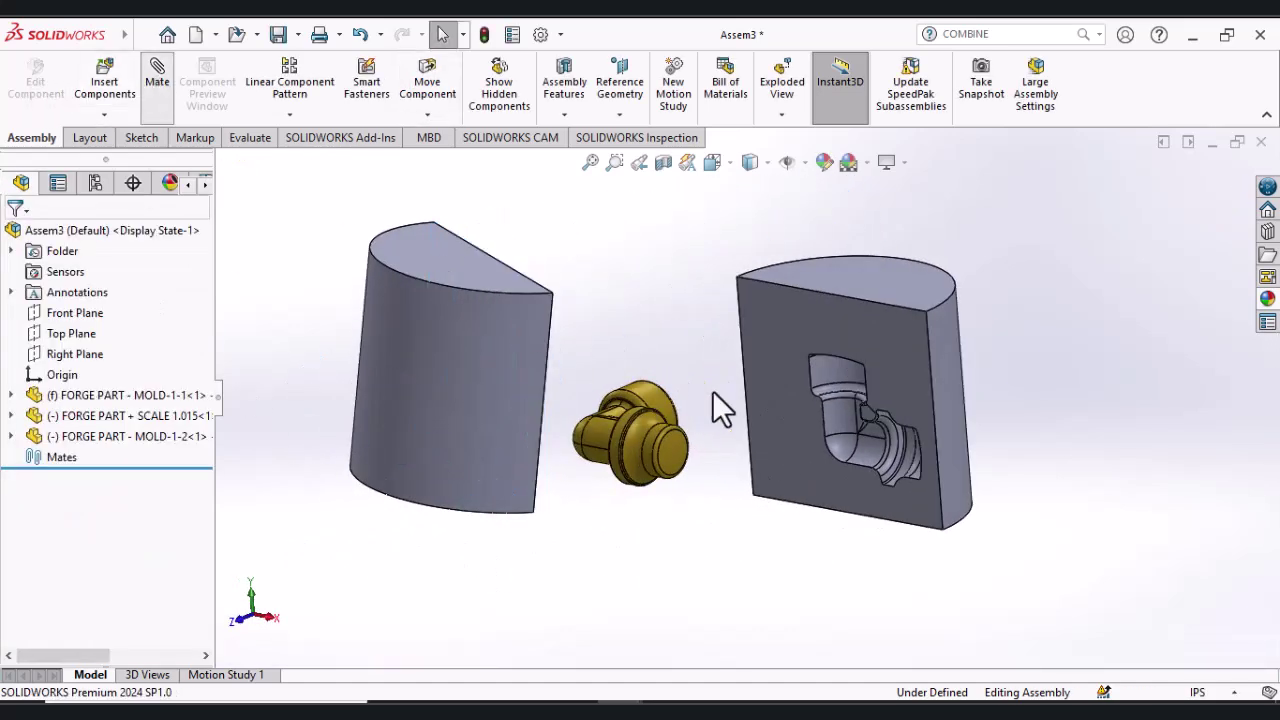
Step: Add a concentric mate between the upper socket surface of the MOLD-1-1 cavity and the elbow's matching cylindrical end, with the alignment flipped
right_click_drag(832, 370, 638, 390)
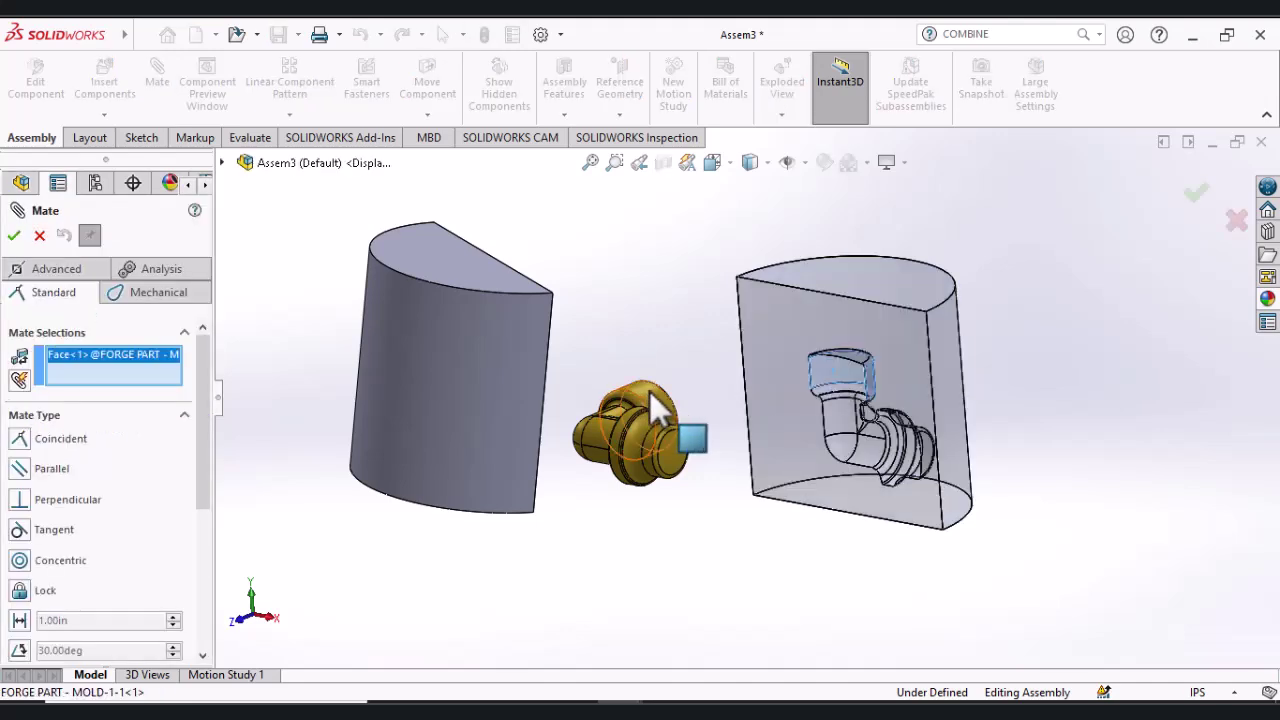
left_click(651, 392)
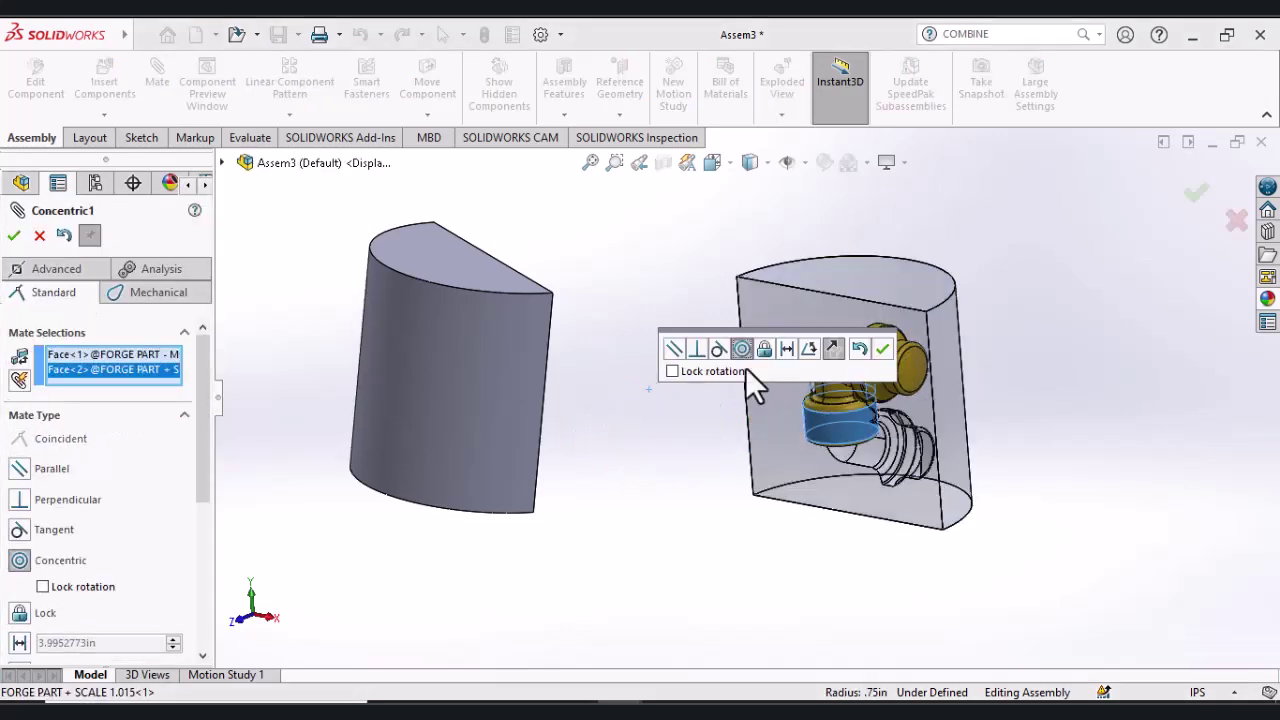
left_click(830, 350)
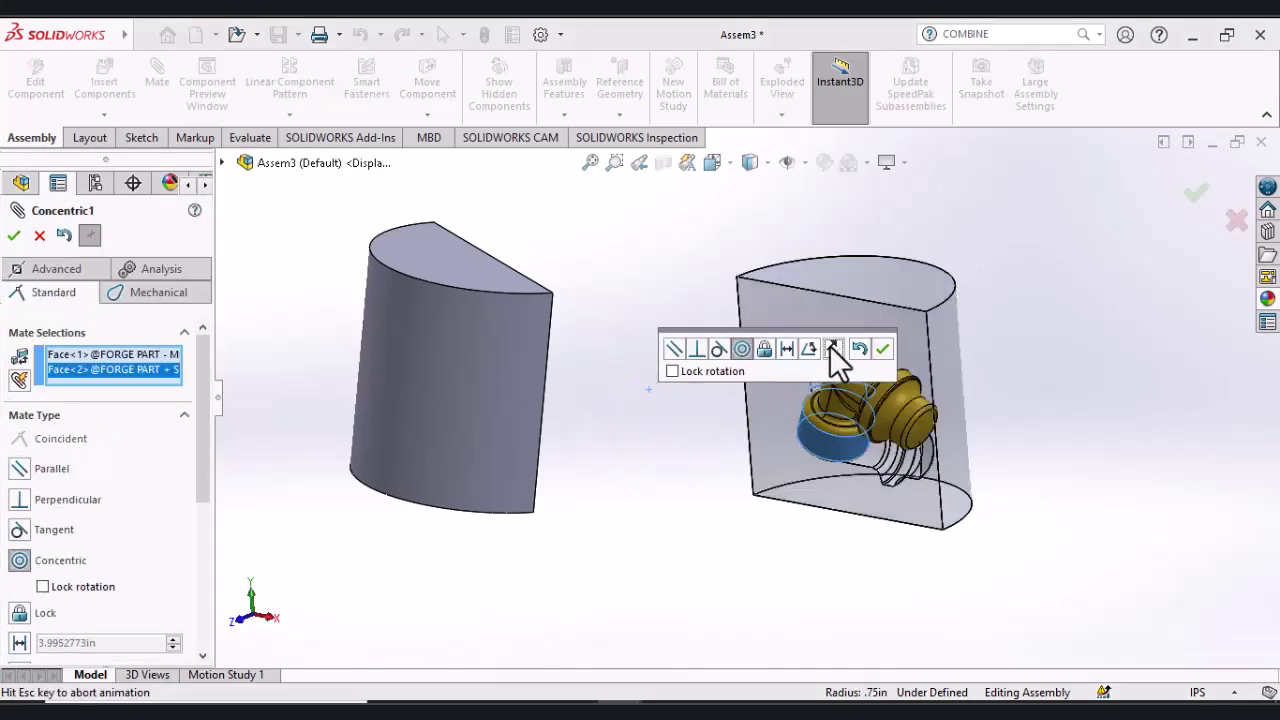
left_click(884, 349)
Step: Add a concentric mate between the collar surface of the MOLD-1-1 cavity and the elbow's side collar, with the alignment flipped
middle_click_drag(814, 520, 920, 480)
left_click(912, 460)
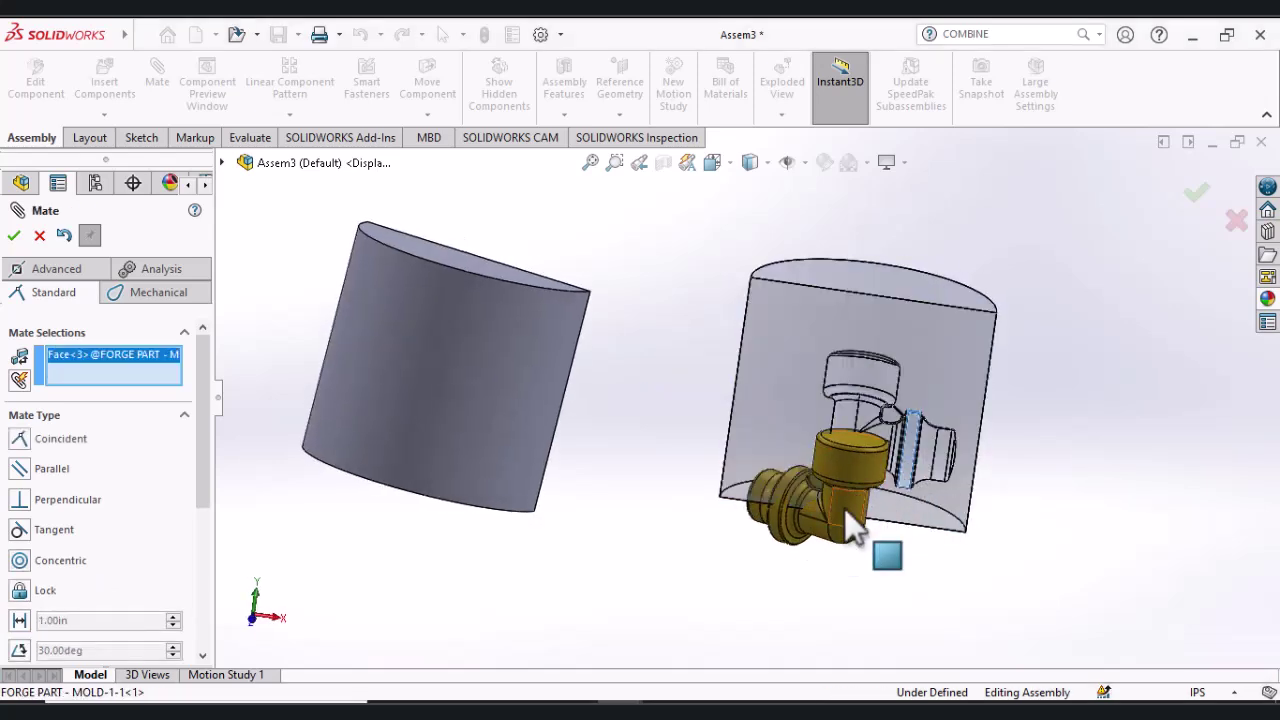
scroll(854, 496, "down", 2)
left_click(733, 510)
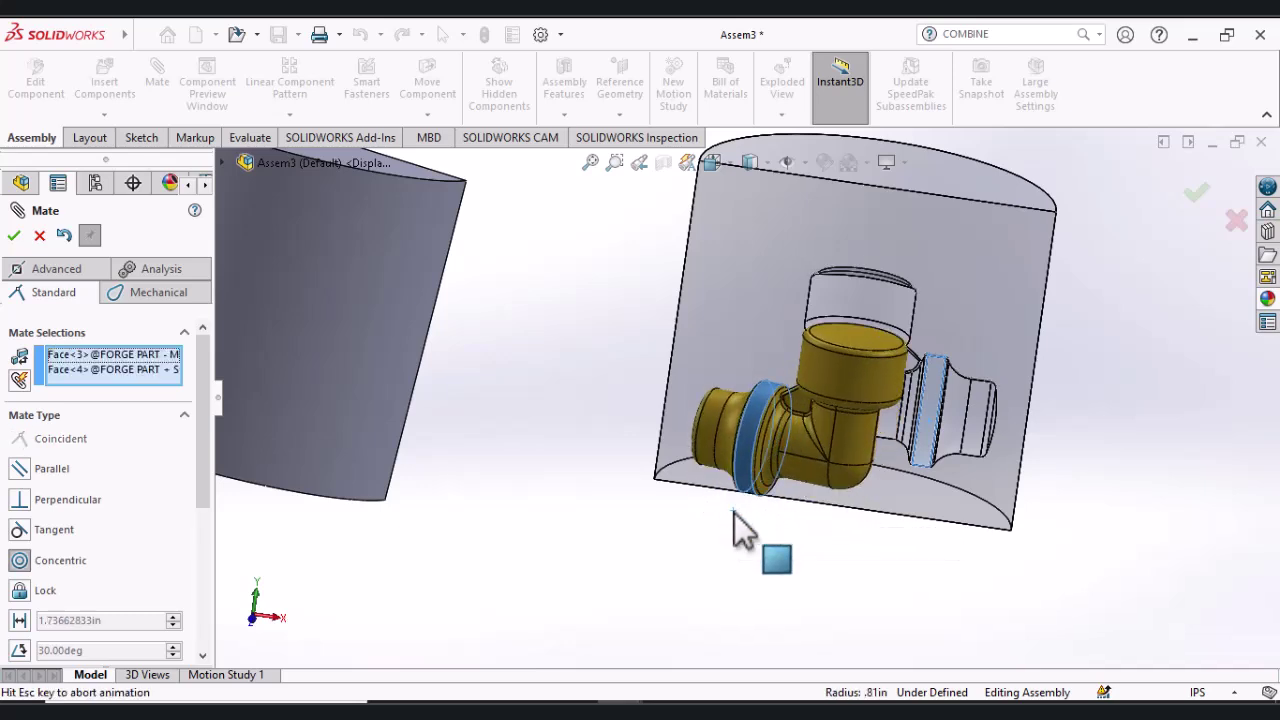
left_click(918, 541)
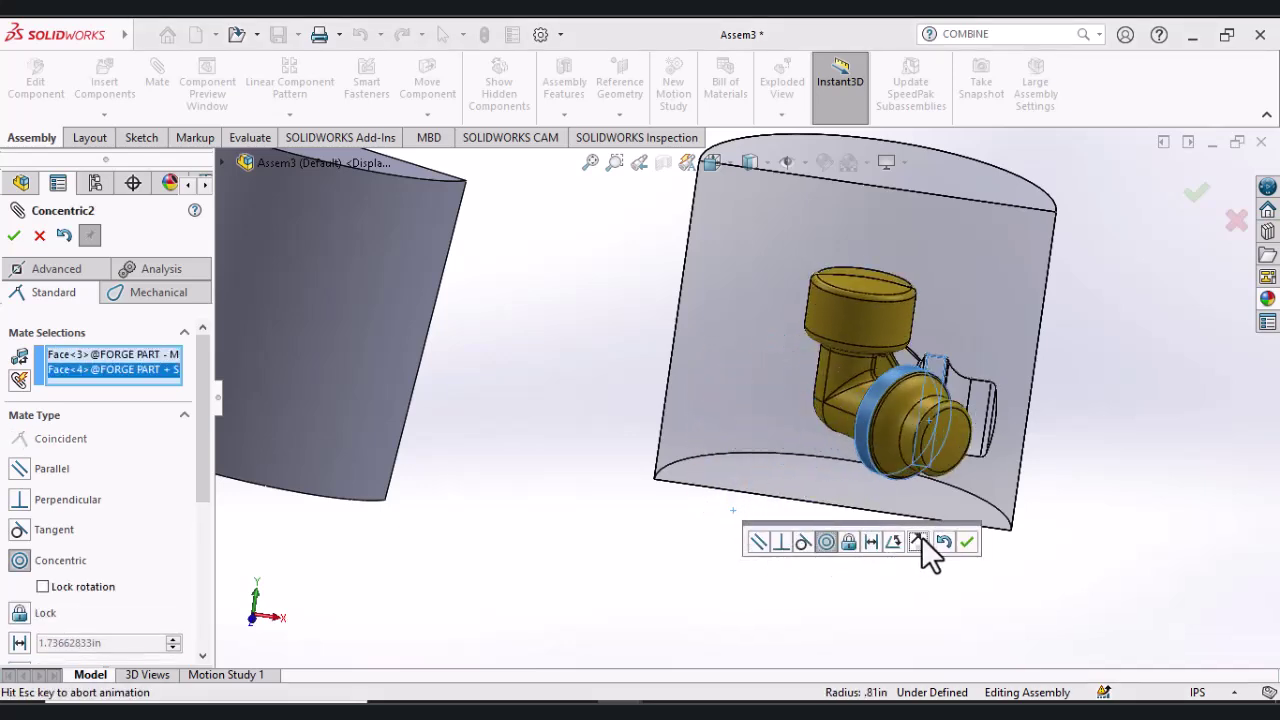
left_click(963, 540)
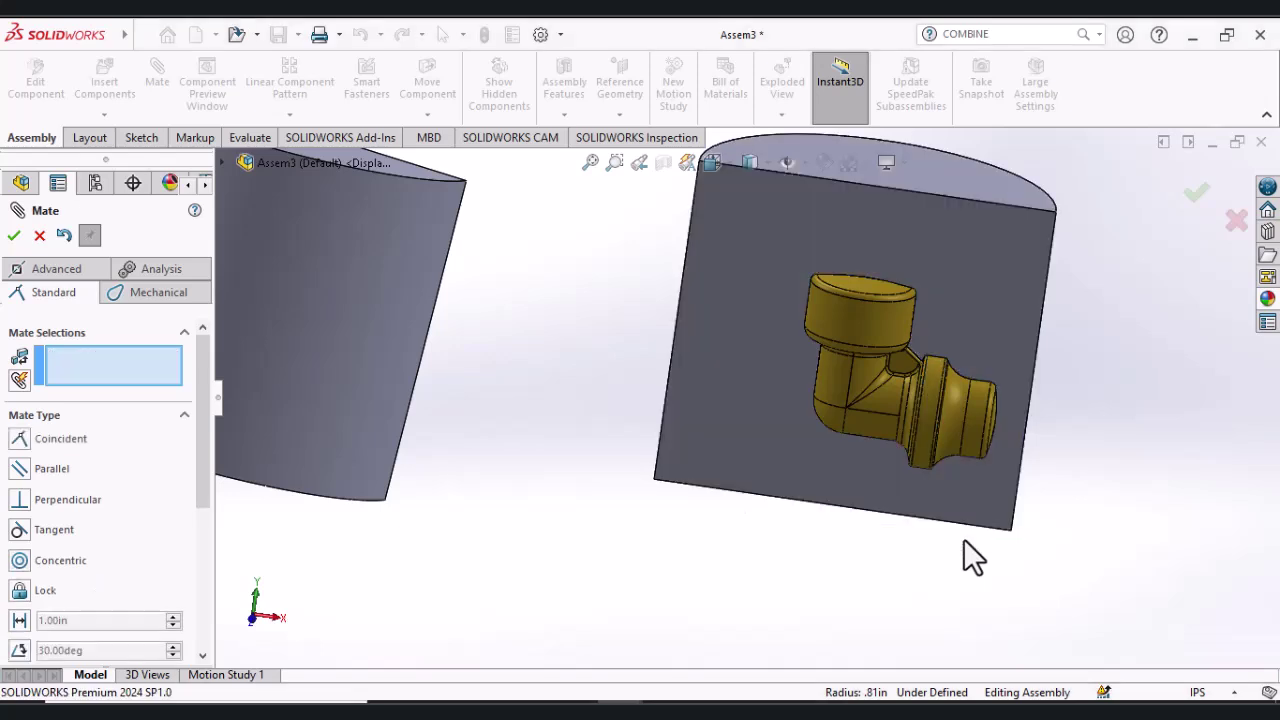
Step: Add a concentric mate between the outer cylindrical faces of the two mold halves
middle_click_drag(737, 512, 671, 480)
scroll(676, 469, "up", 5)
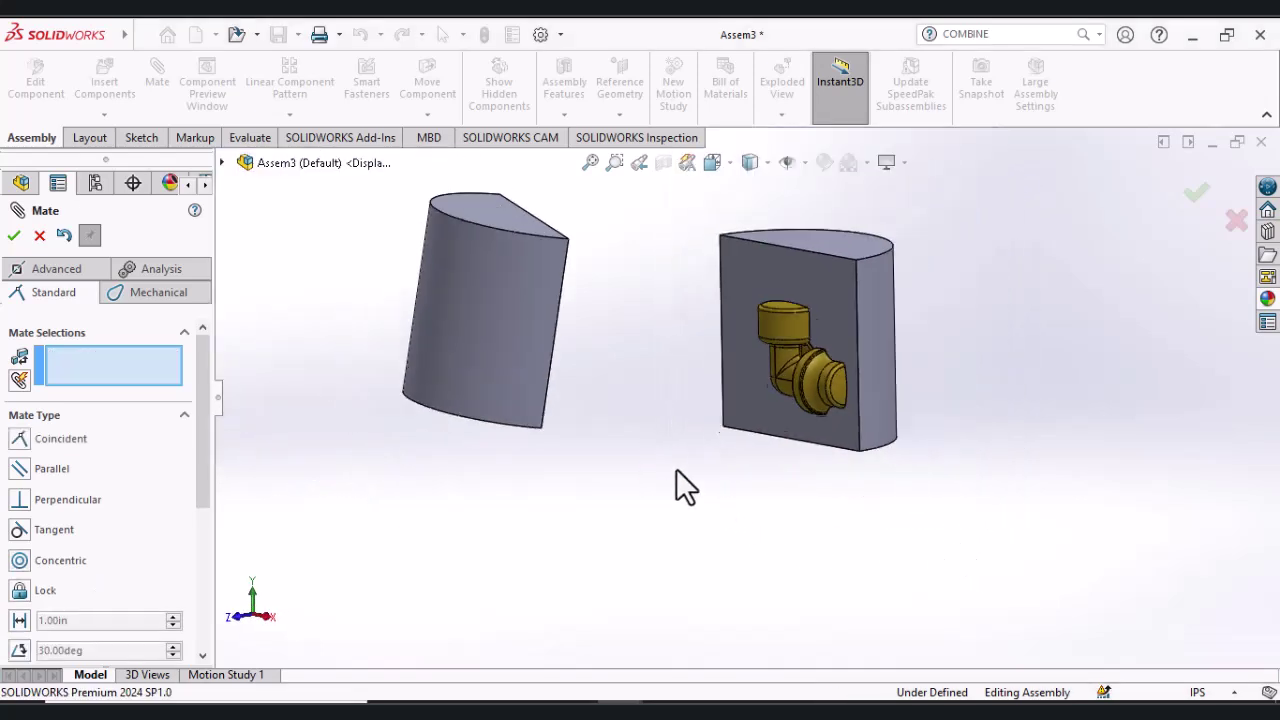
scroll(668, 326, "down", 1)
middle_click_drag(617, 443, 647, 444)
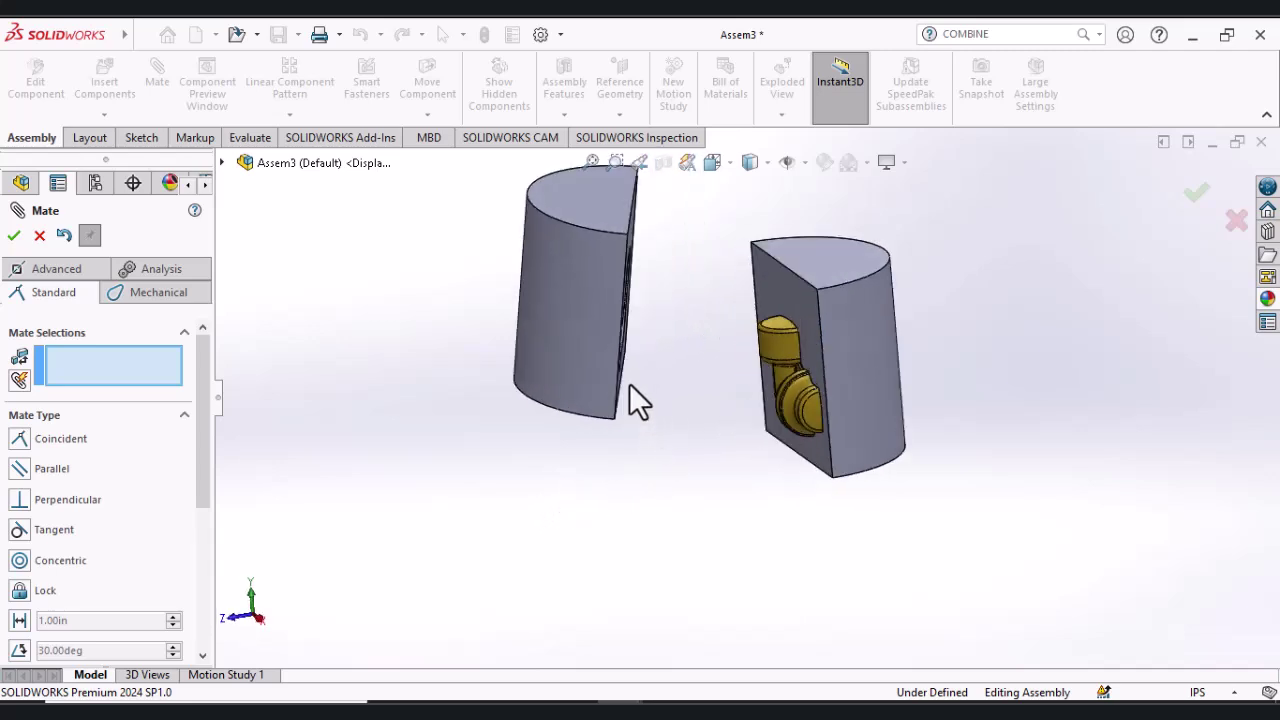
left_click(580, 348)
left_click(867, 407)
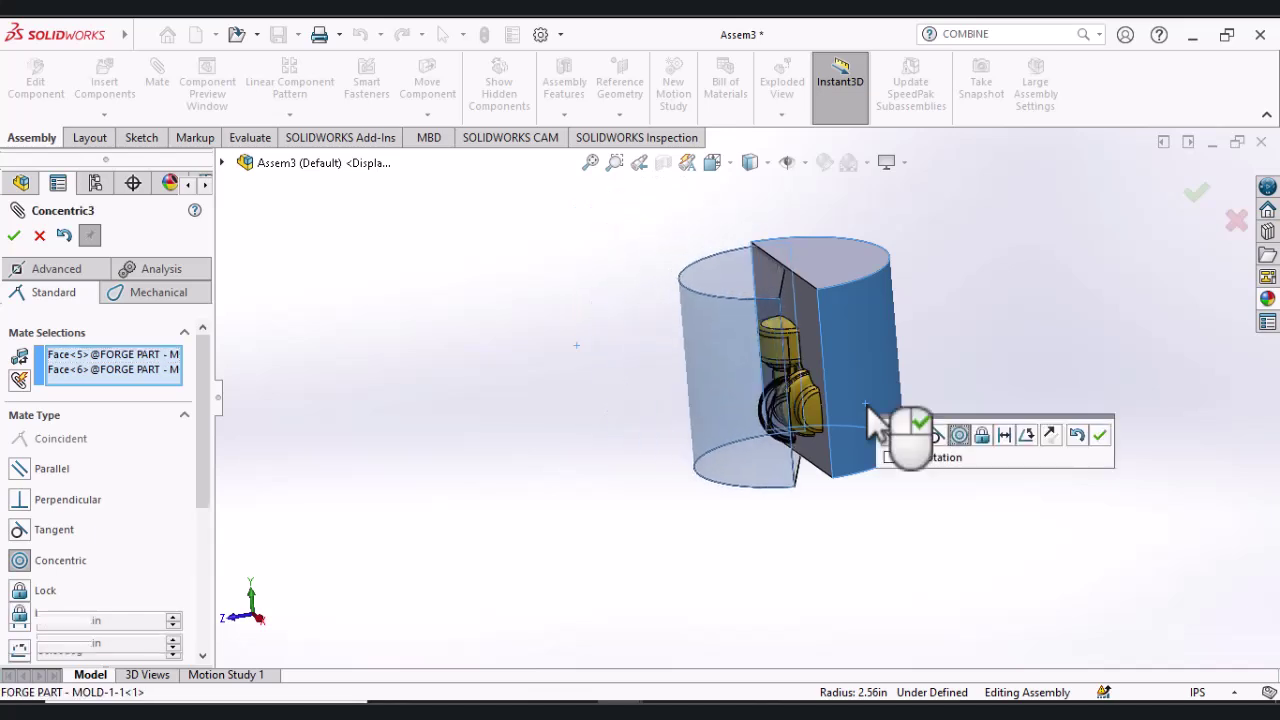
right_click(867, 405)
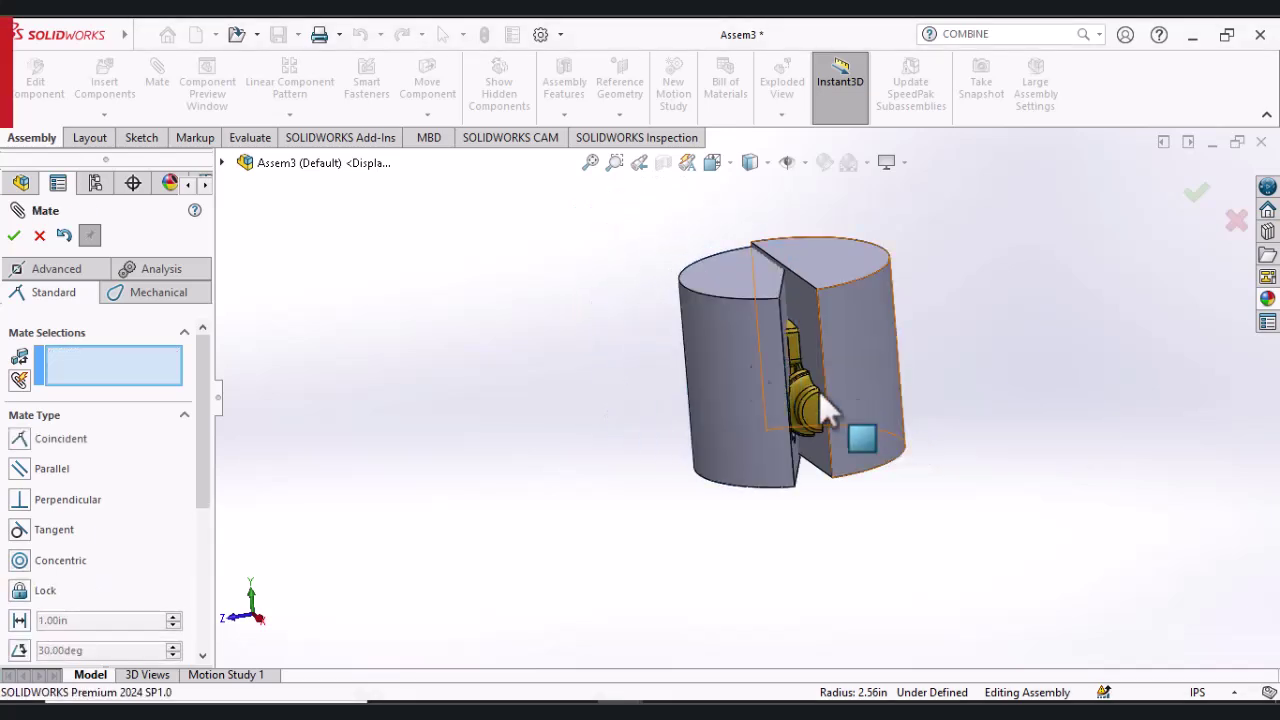
Step: Add a coincident mate between the flat parting faces of the two mold halves
scroll(722, 338, "down", 2)
left_click(848, 338)
middle_click_drag(848, 337, 772, 334)
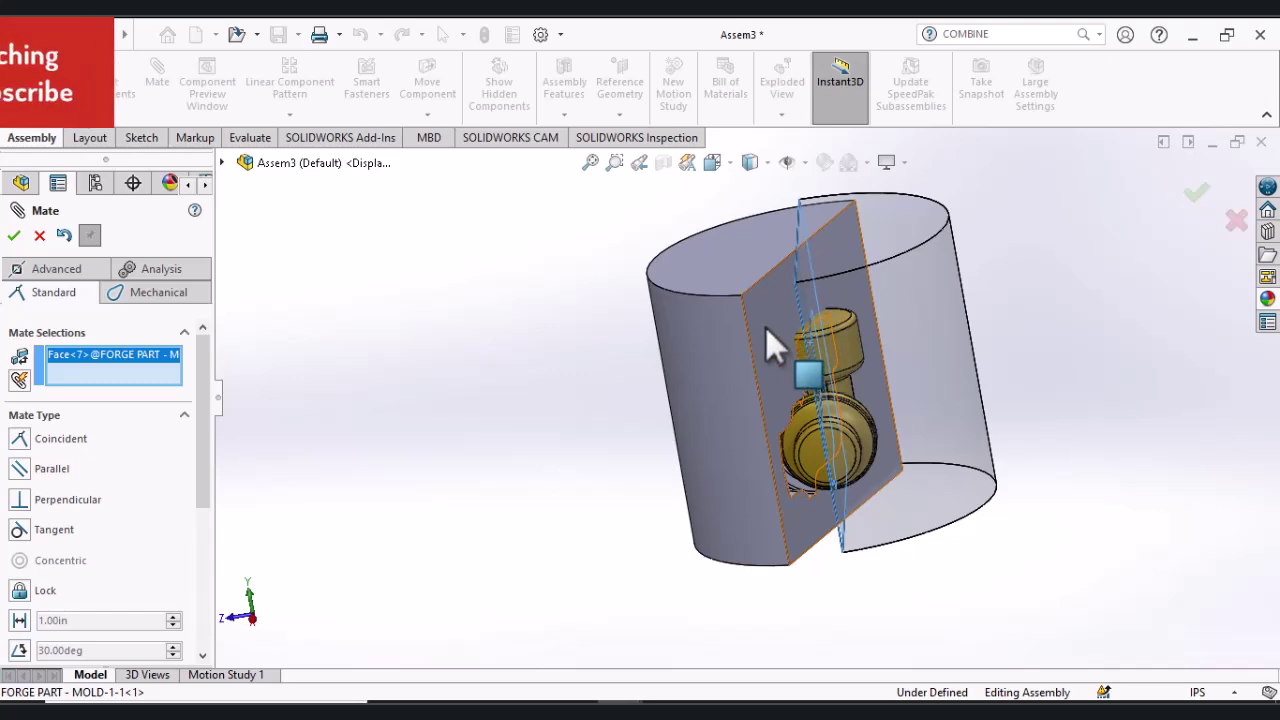
left_click(765, 326)
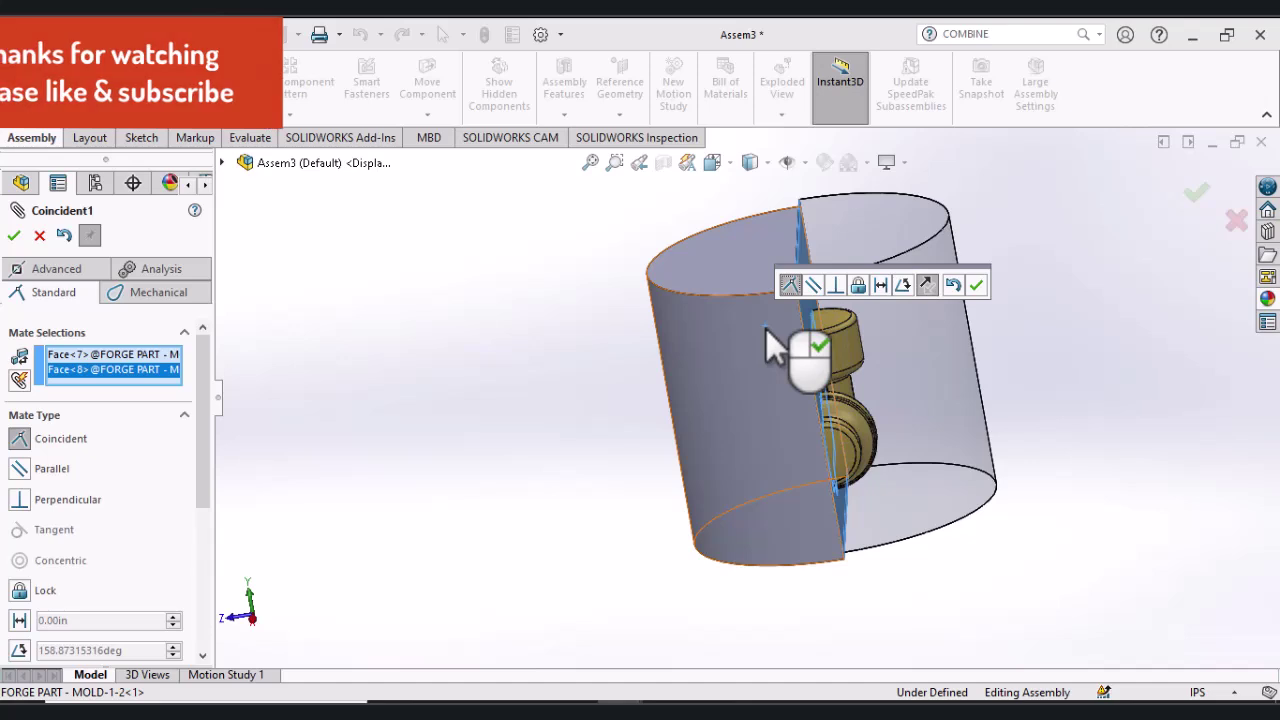
left_click(976, 287)
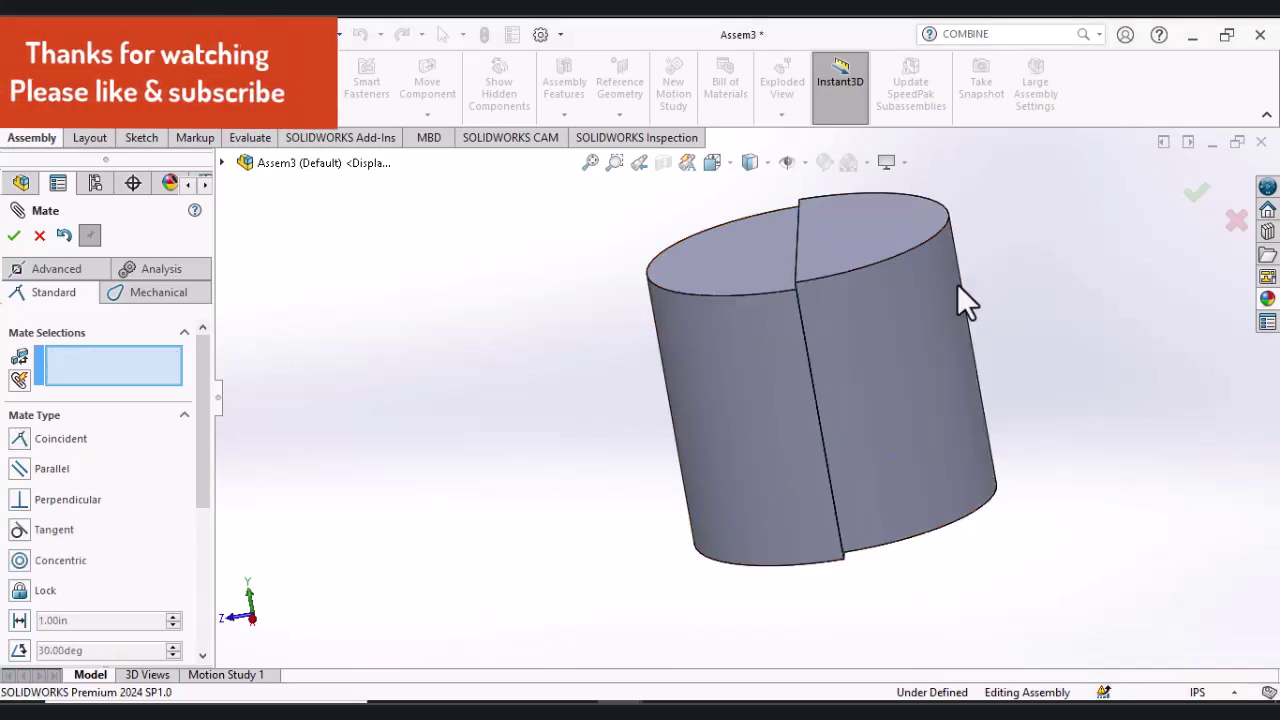
Step: Add a coincident mate between the top faces of the two mold halves and finish mating
left_click(876, 245)
left_click(745, 270)
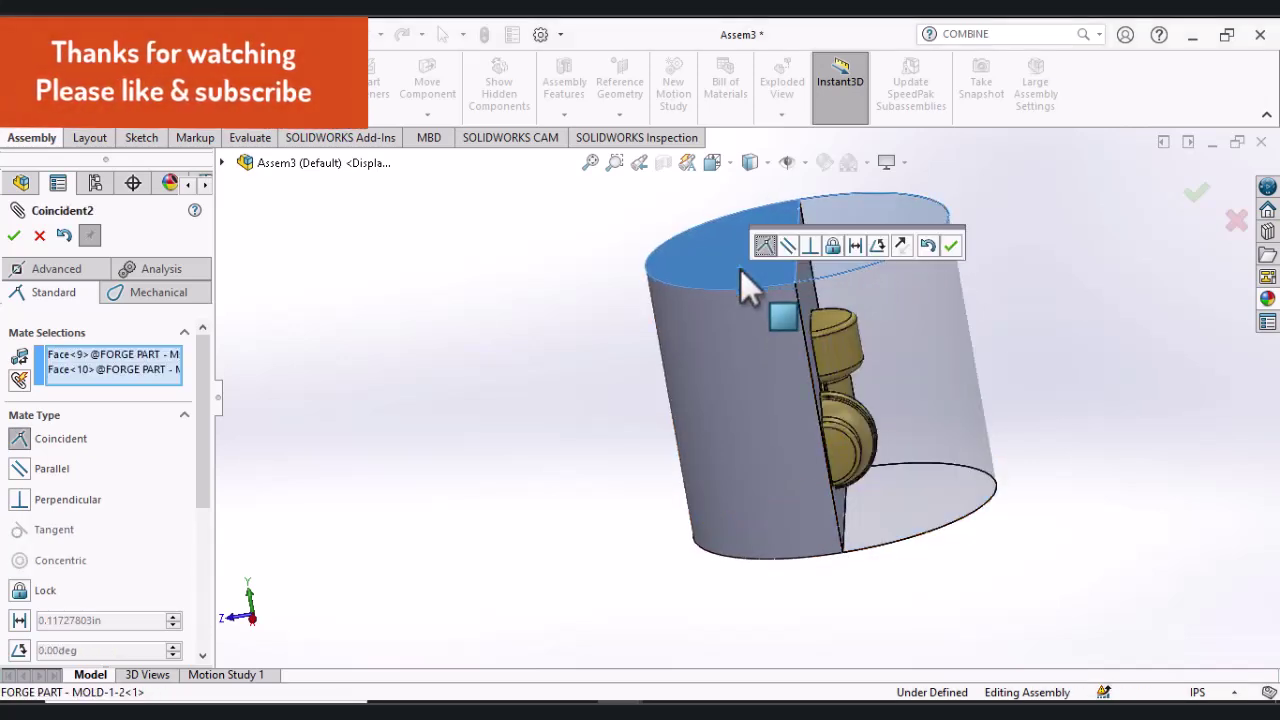
right_click(740, 268)
middle_click_drag(690, 394, 722, 379)
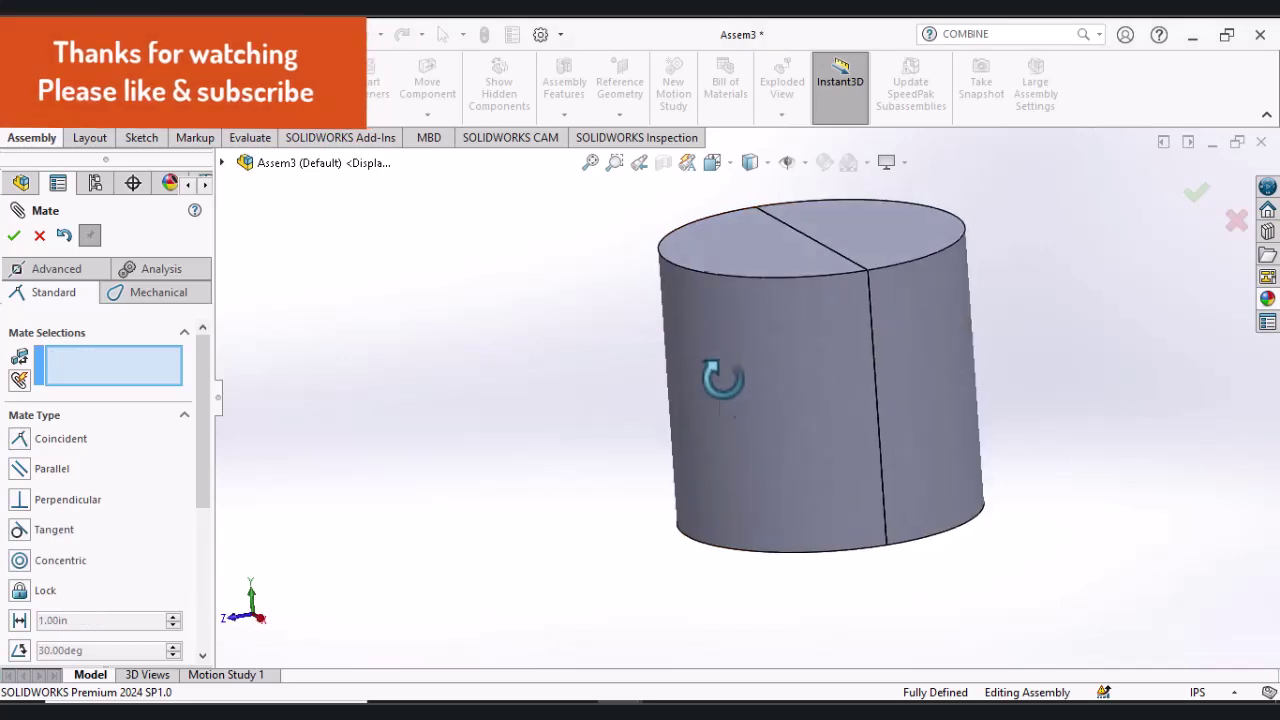
left_click(14, 235)
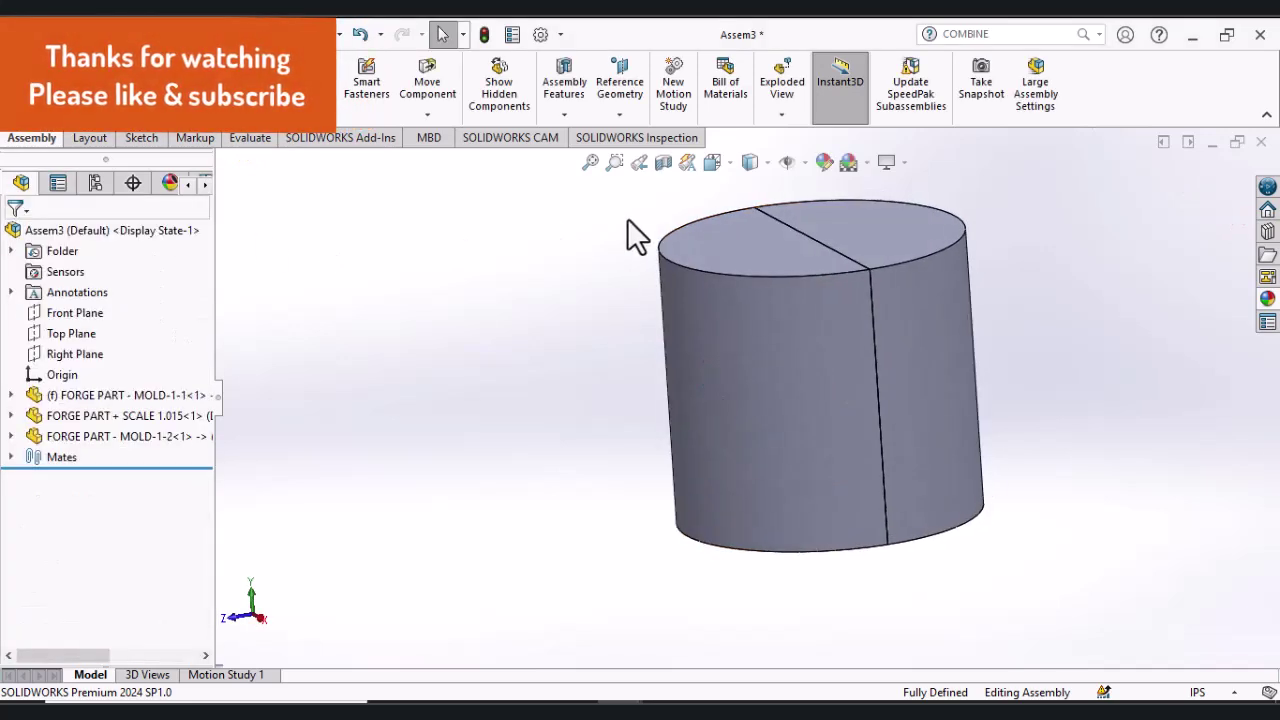
Step: Set the display style to Hidden Lines Visible and inspect the elbow inside the closed mold
left_click(768, 163)
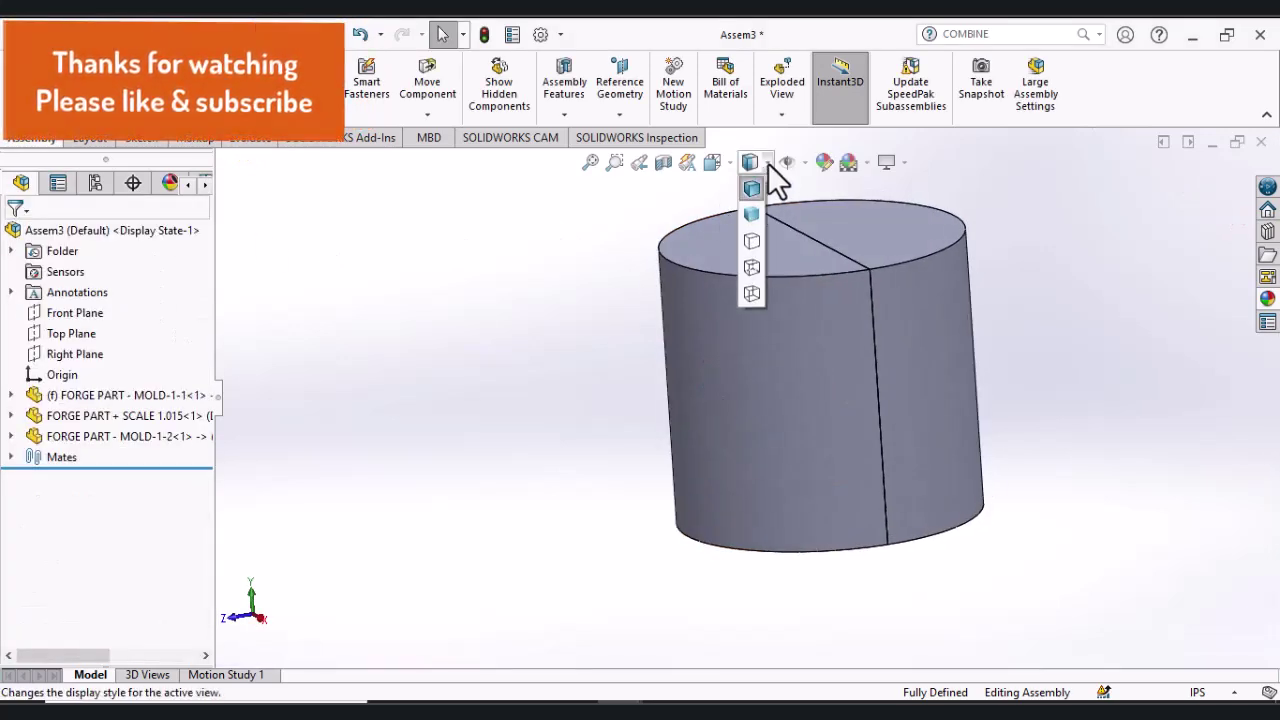
left_click(754, 266)
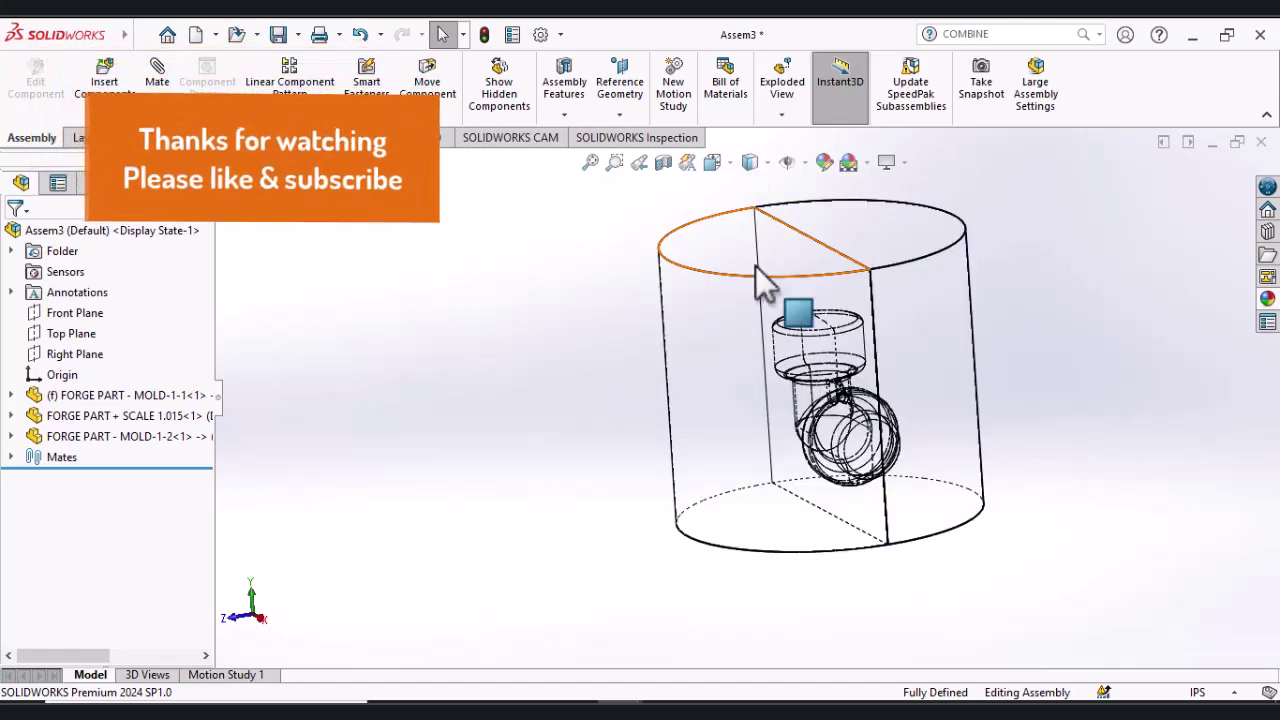
middle_click_drag(486, 514, 1076, 615)
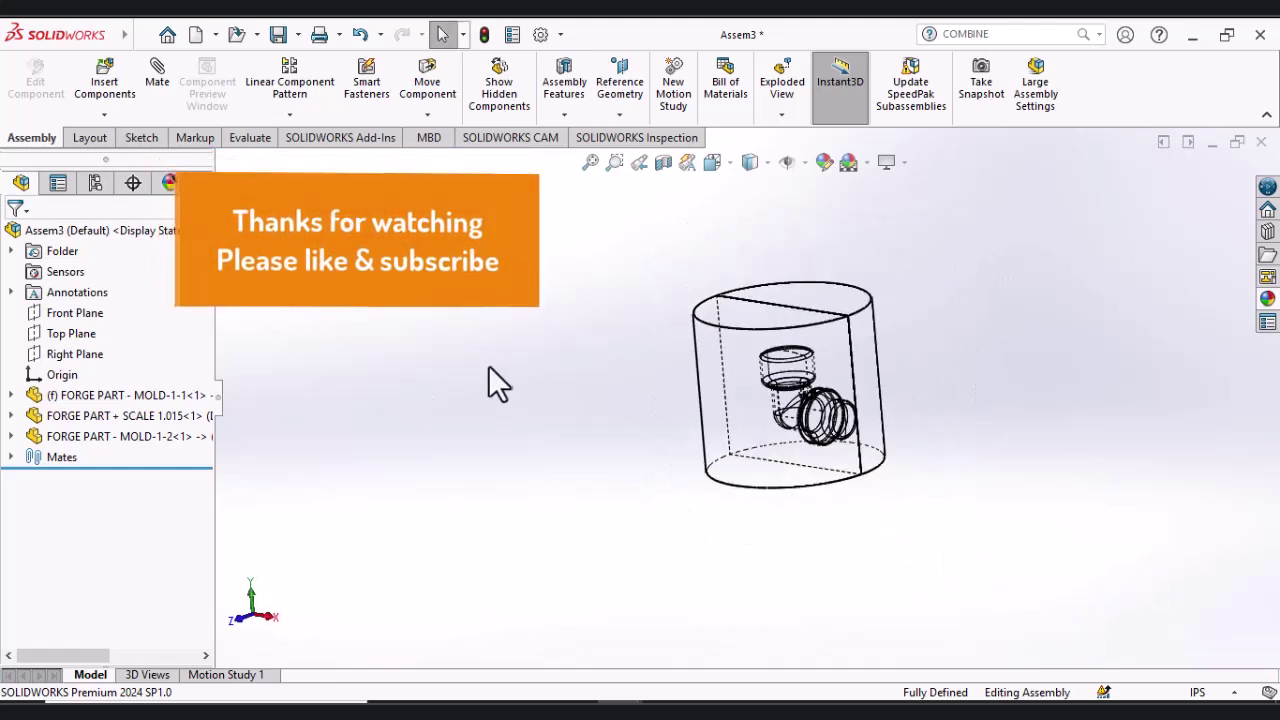